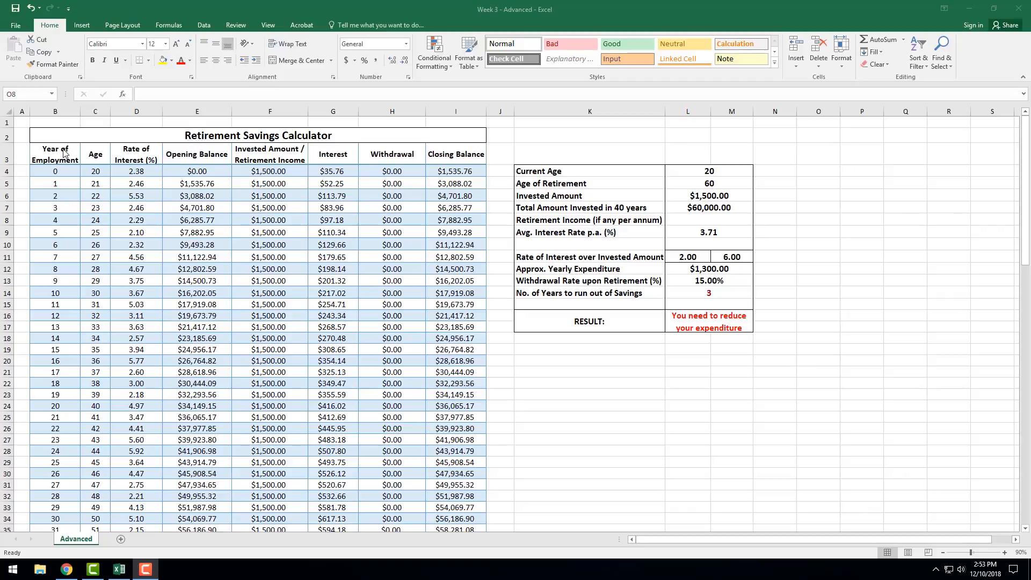
Examine the retirement table's column headings and the summary block of inputs and results in K4:M17.
click(209, 156)
click(270, 152)
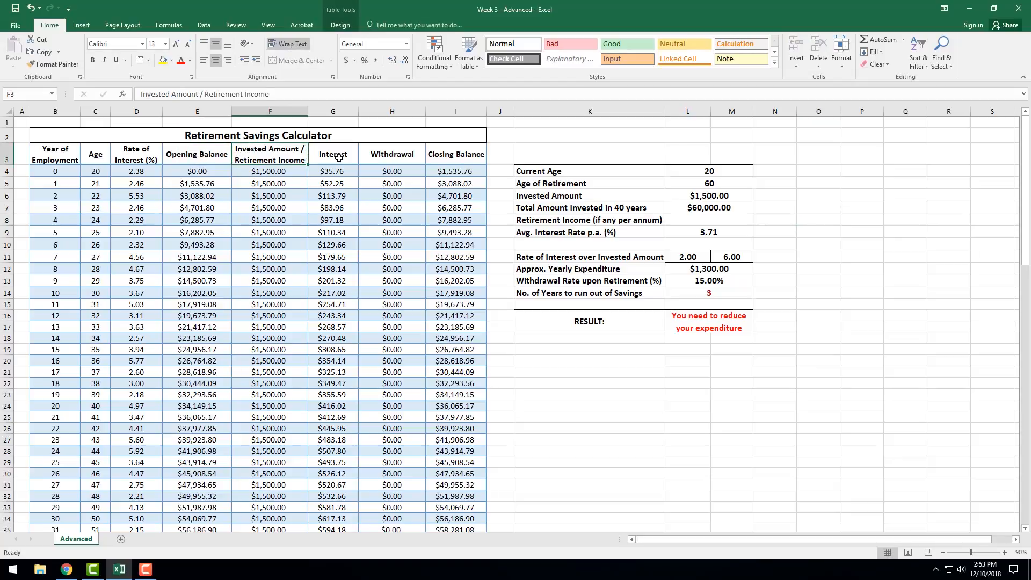
click(339, 155)
click(396, 156)
click(476, 155)
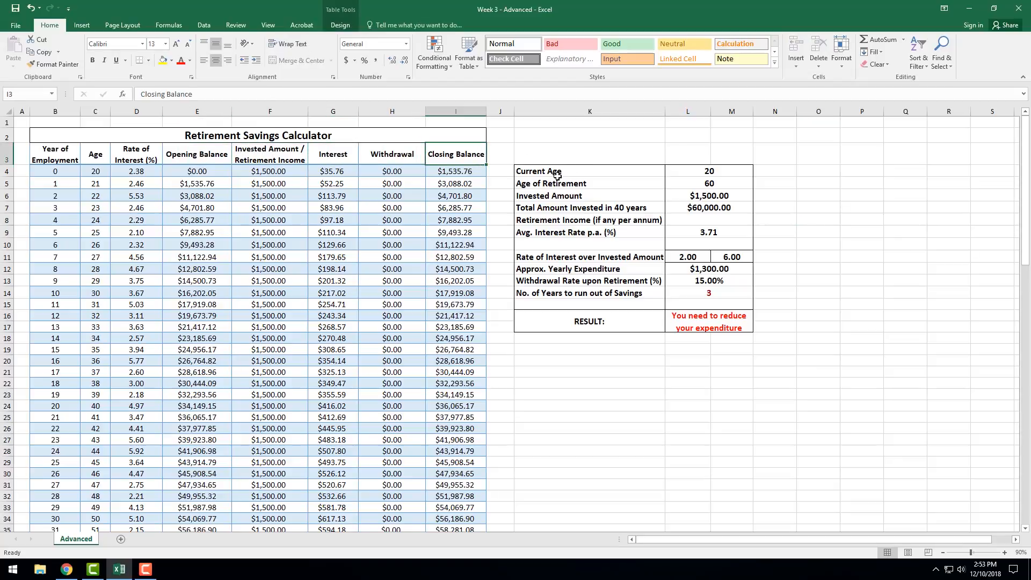
drag(560, 175, 671, 311)
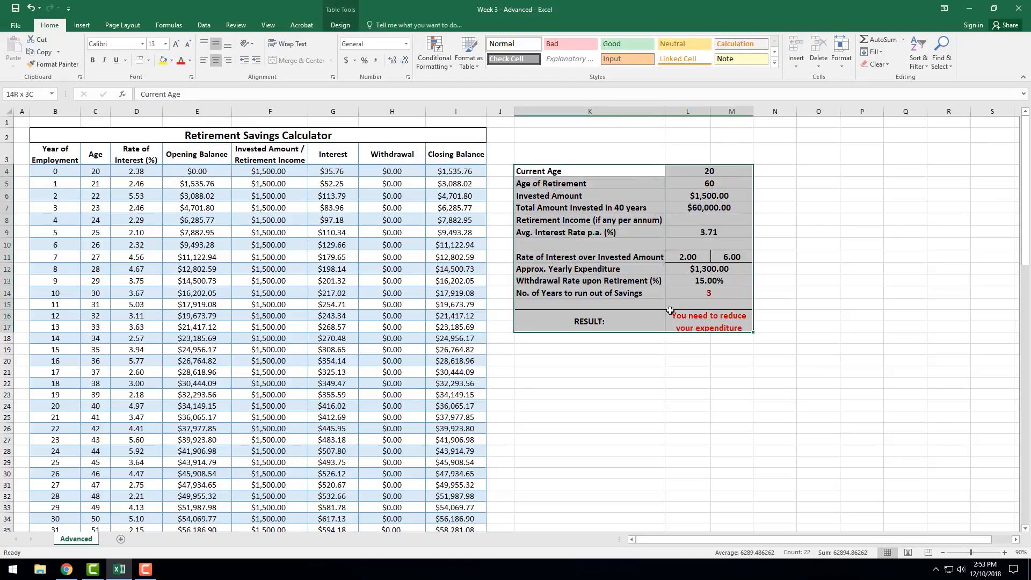
click(564, 170)
Examine the Year of Employment and Age columns from the first row down to the last.
click(45, 144)
click(48, 156)
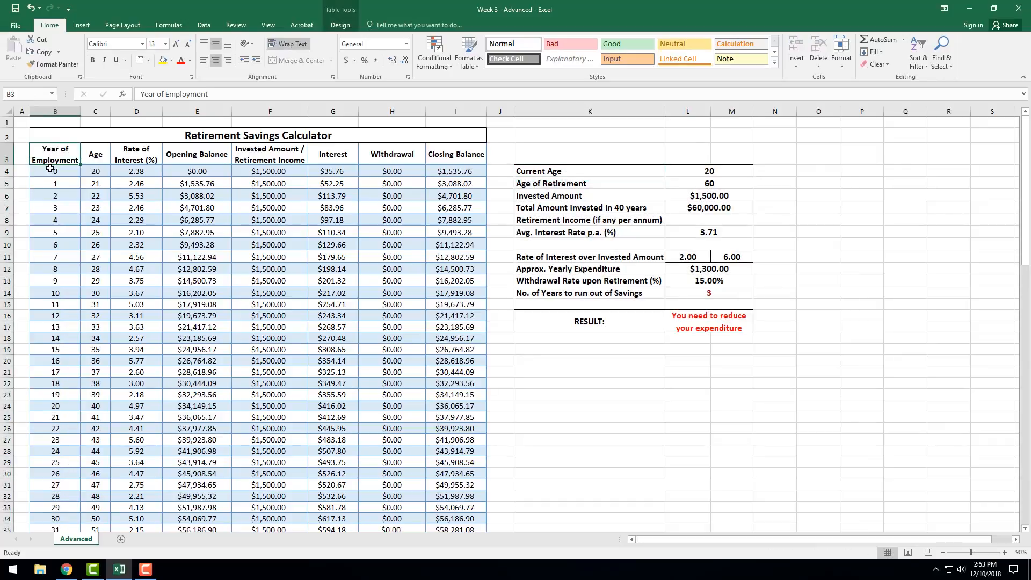
click(50, 170)
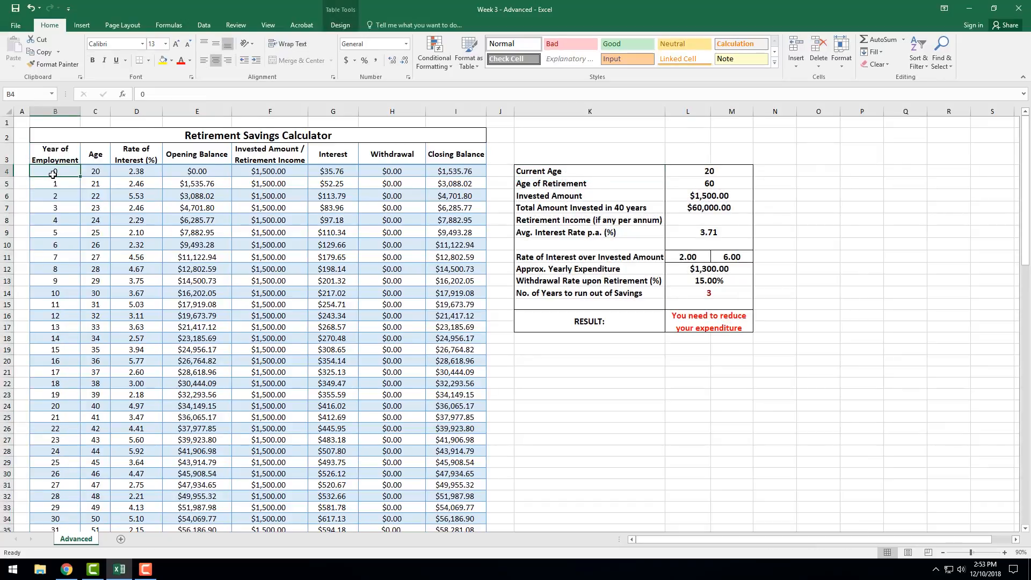
scroll(53, 175, down, 1)
scroll(54, 175, up, 1)
click(95, 171)
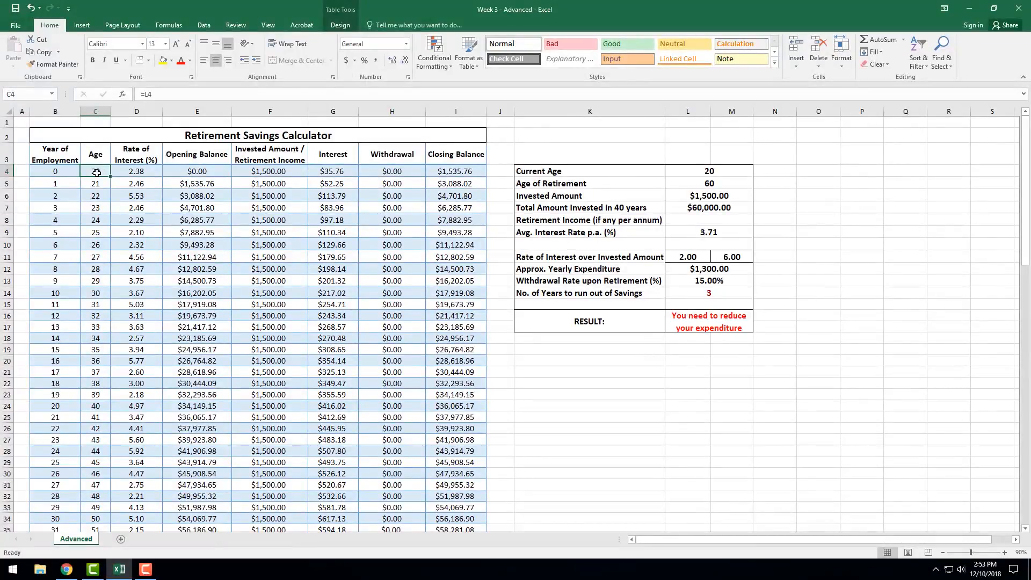
scroll(97, 173, down, 17)
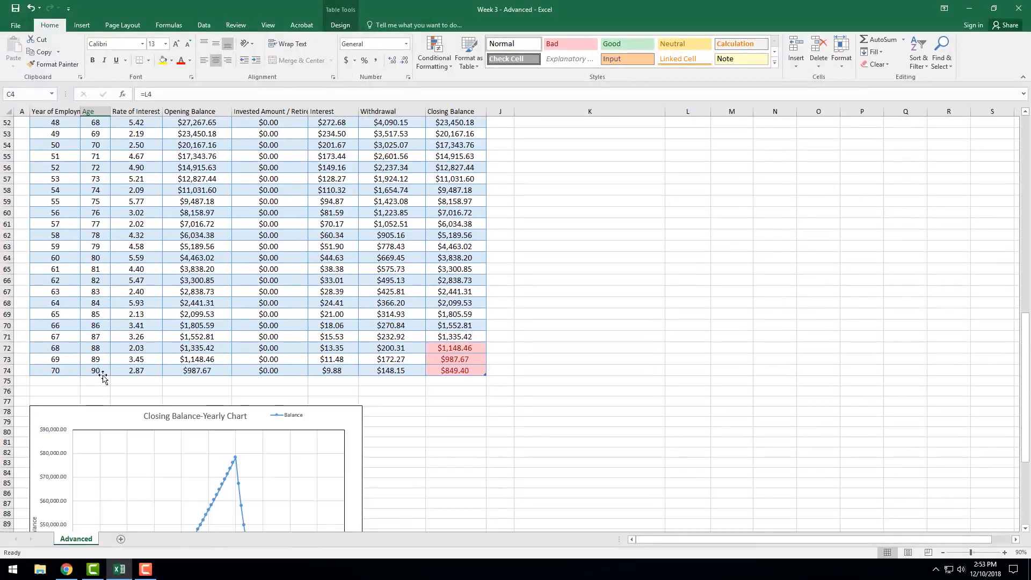
click(102, 373)
scroll(97, 323, up, 17)
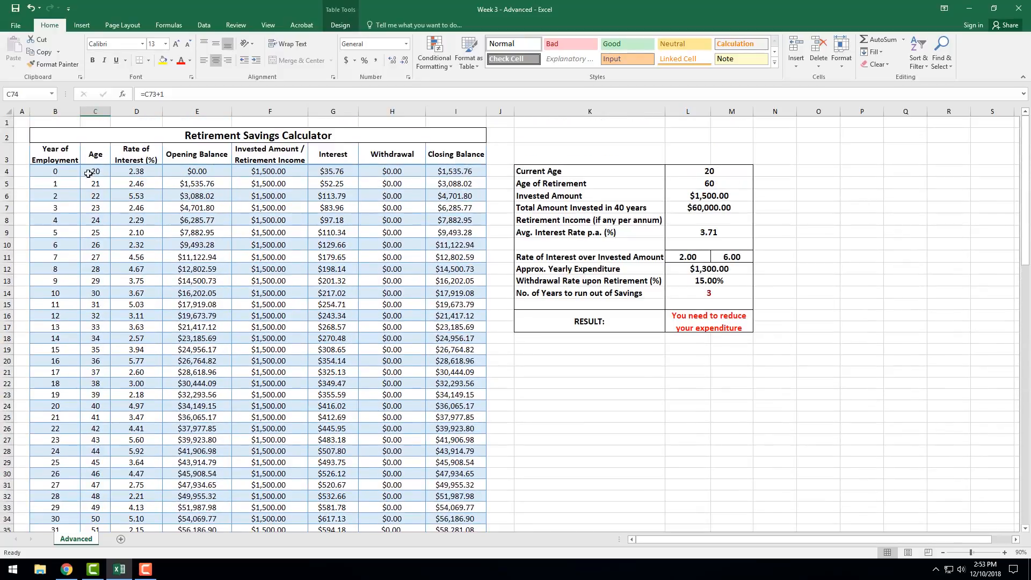
click(90, 172)
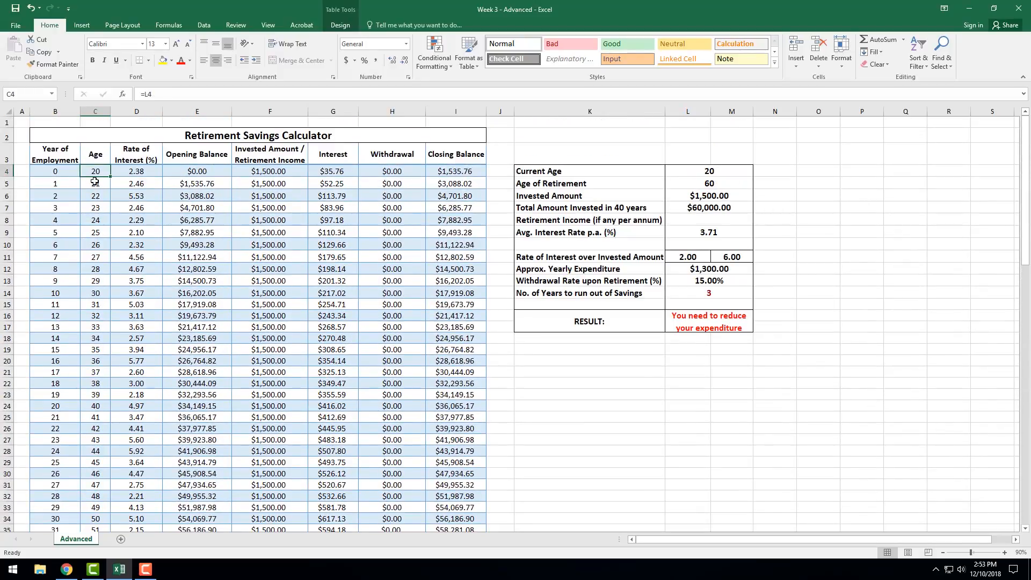
Inspect the age formula =C4+1 in C5 and the formulas in the Age cells below it.
click(95, 182)
text(=C4+1)
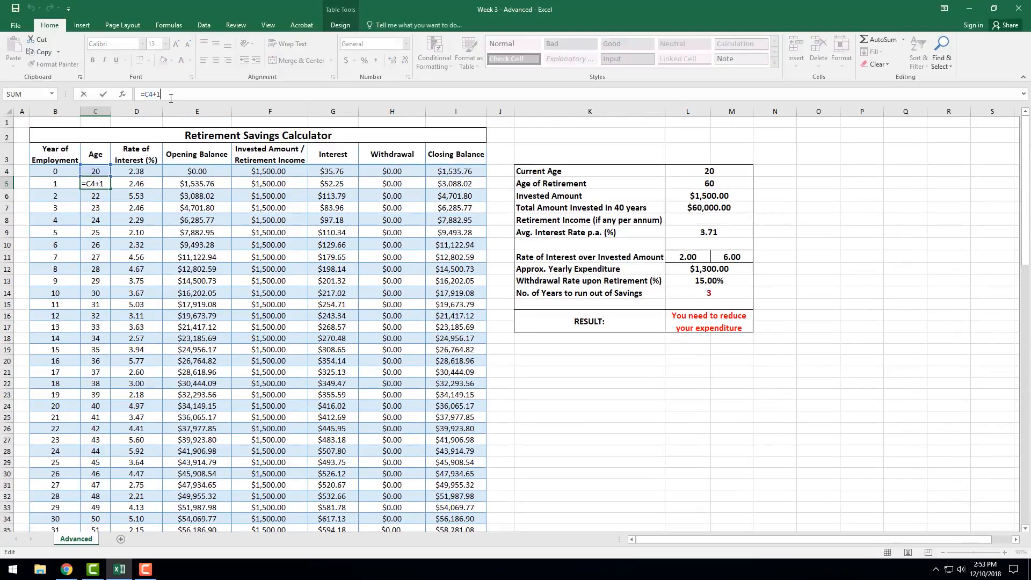
key(Return)
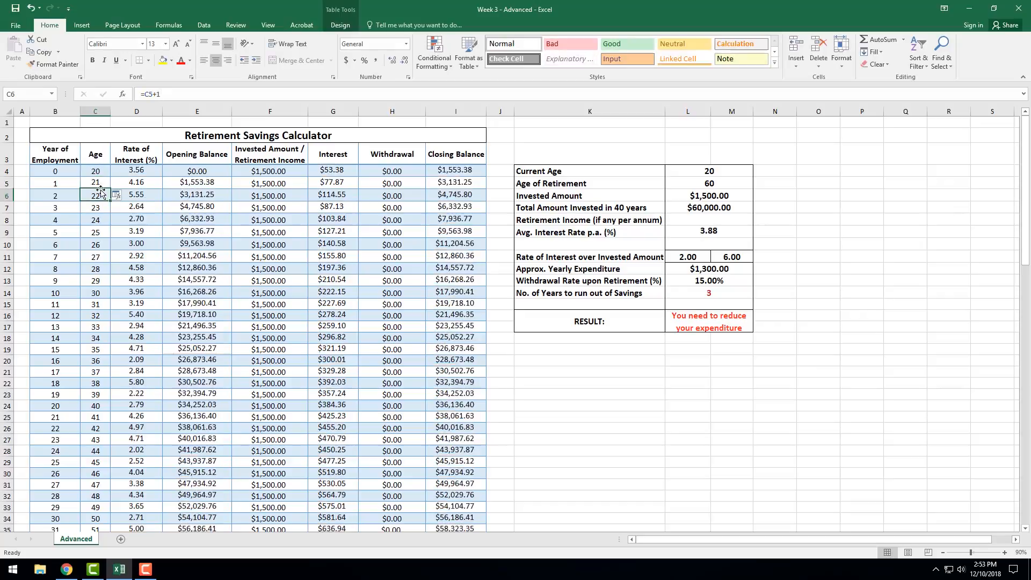
key(Down)
key(Down)
key(Down)
key(Down)
key(Down)
key(Down)
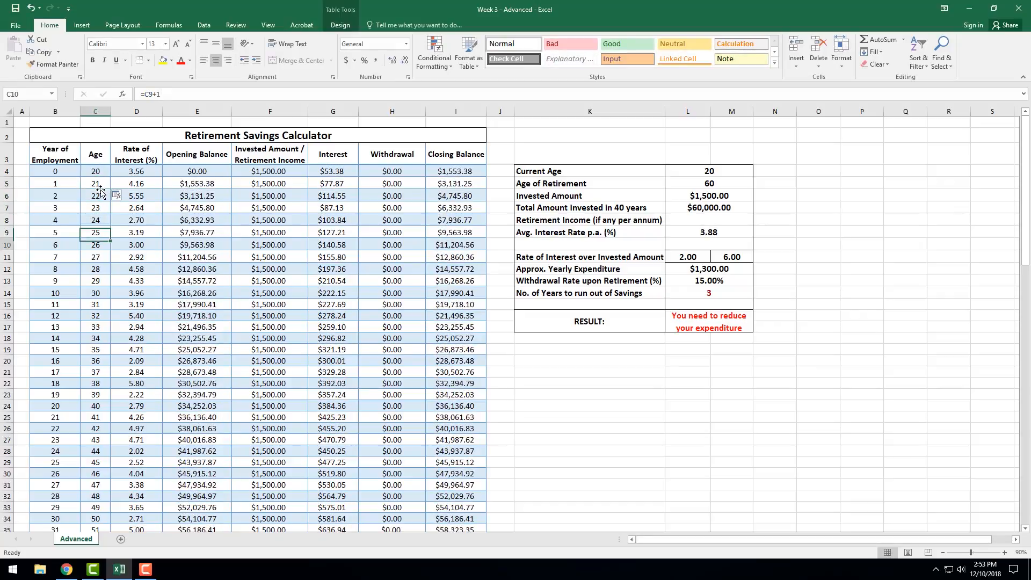
Set the starting age in C4 to 24.
click(95, 174)
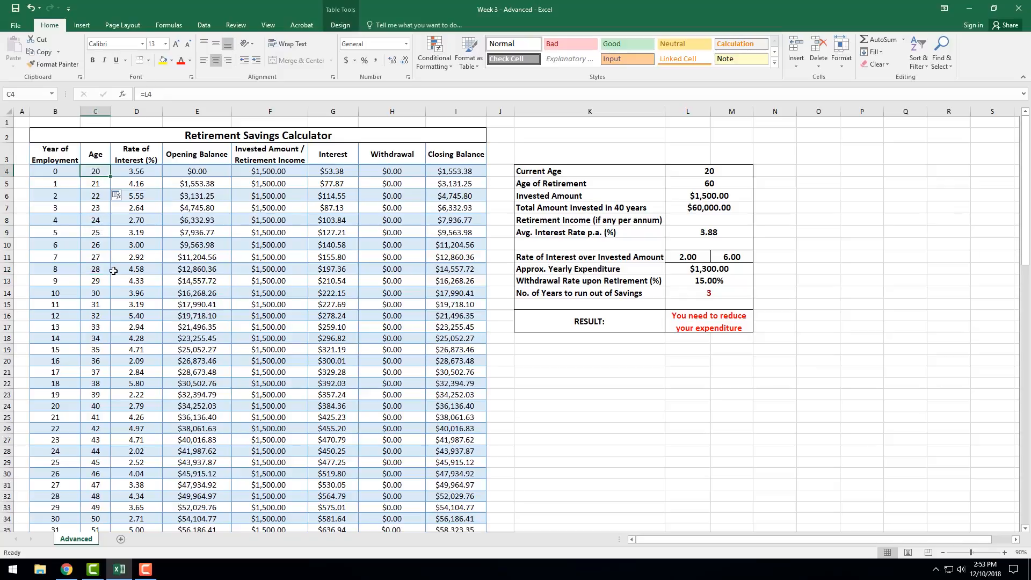
scroll(120, 310, down, 13)
scroll(127, 341, up, 13)
text(2)
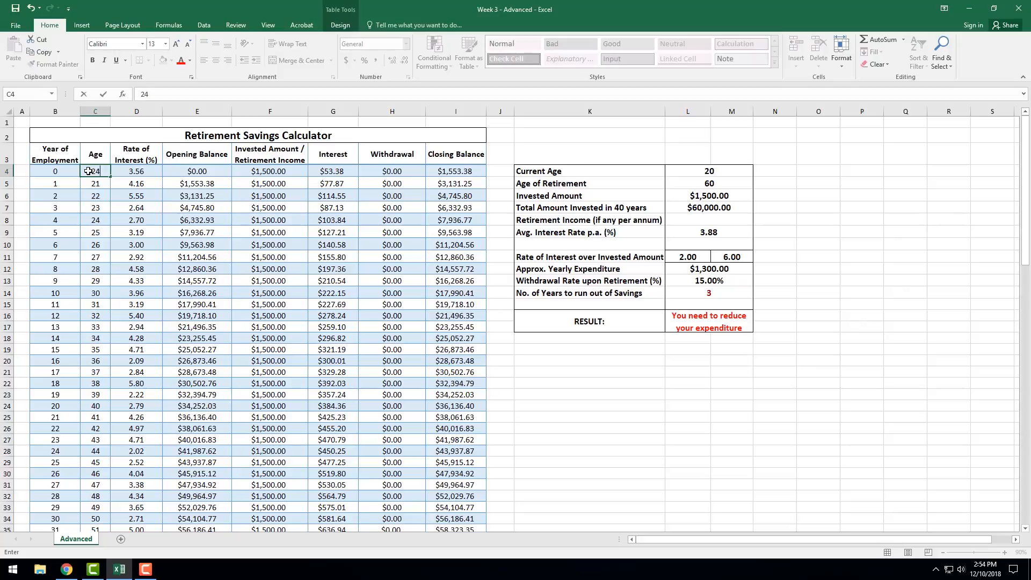
text(4)
key(Return)
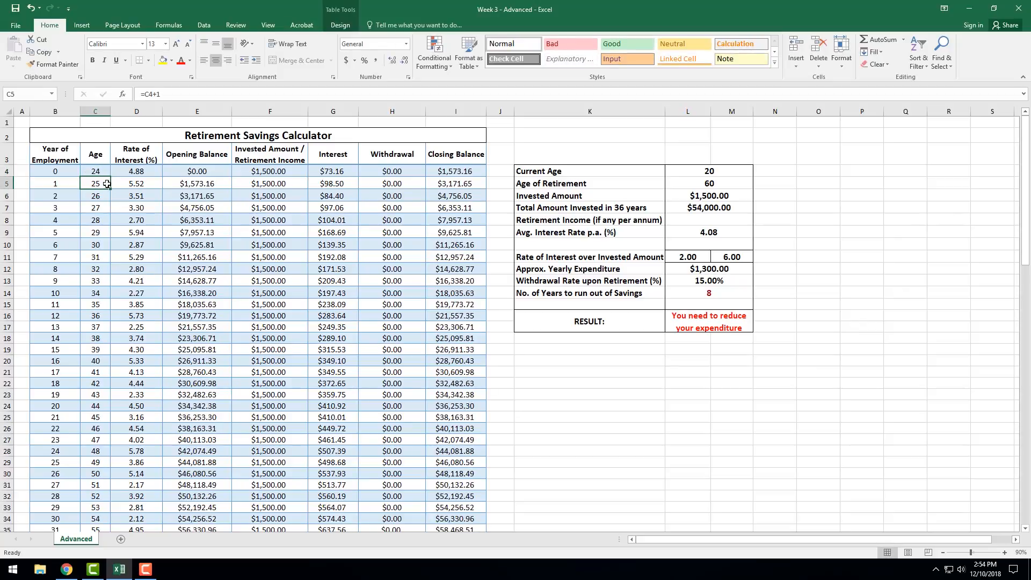
Check how the new starting age carries through the Age column to its last row, C74.
click(98, 171)
scroll(100, 192, down, 4)
scroll(101, 192, down, 11)
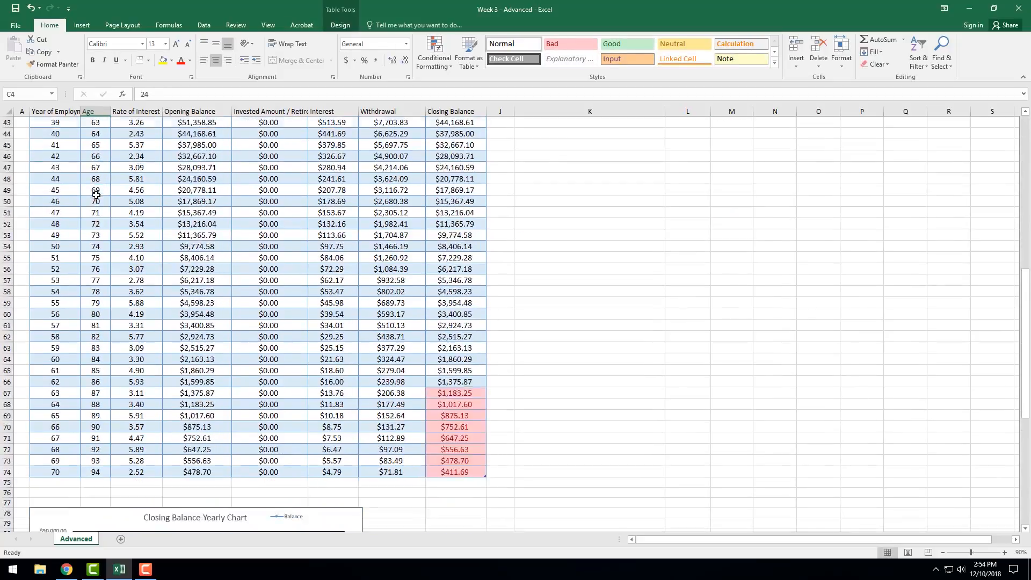
click(103, 404)
scroll(100, 400, up, 16)
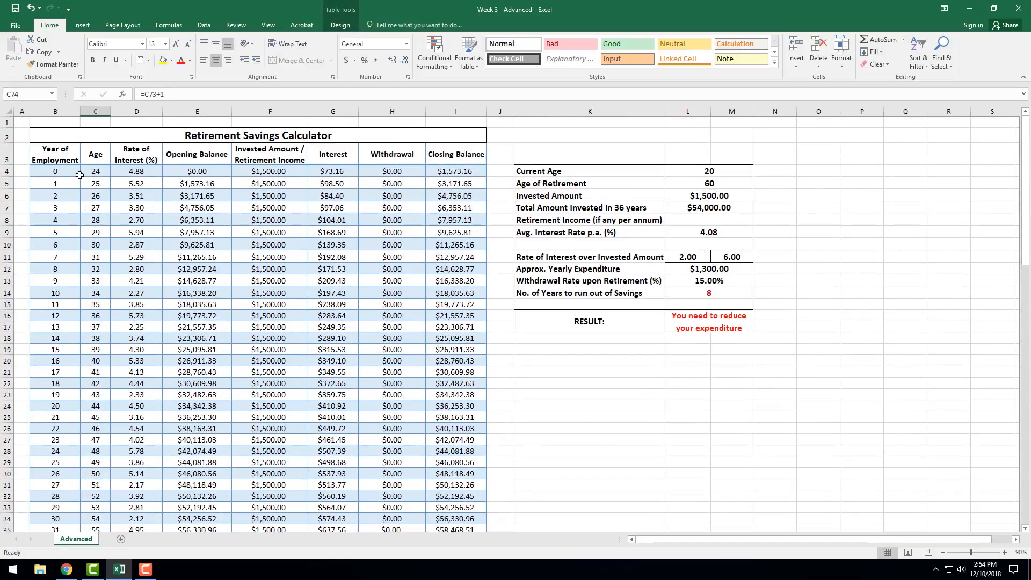
Review the first three column headings, the interest rate formula in D4 and the rate limits in L11 and M11.
click(59, 175)
click(62, 156)
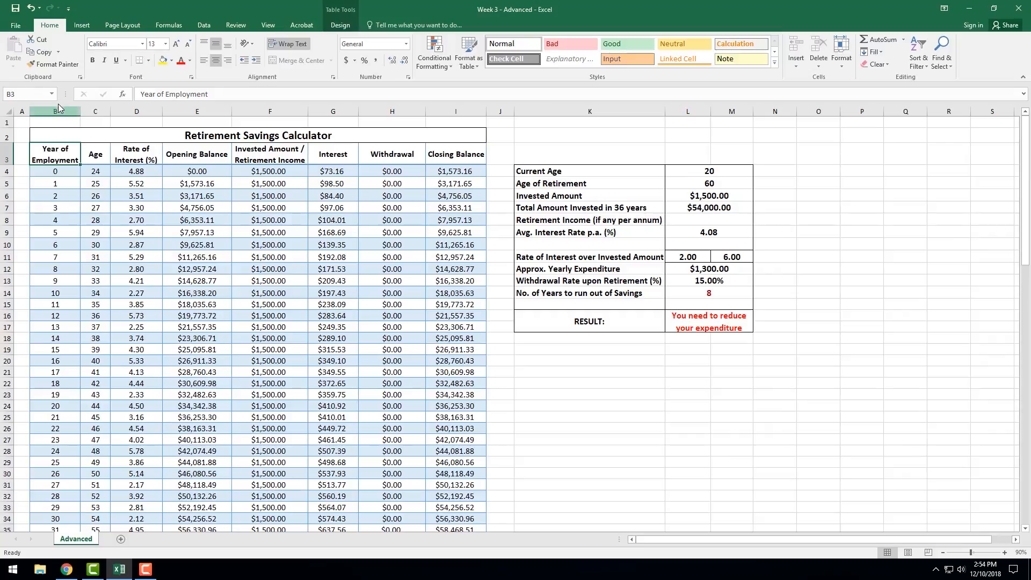
click(101, 156)
click(159, 156)
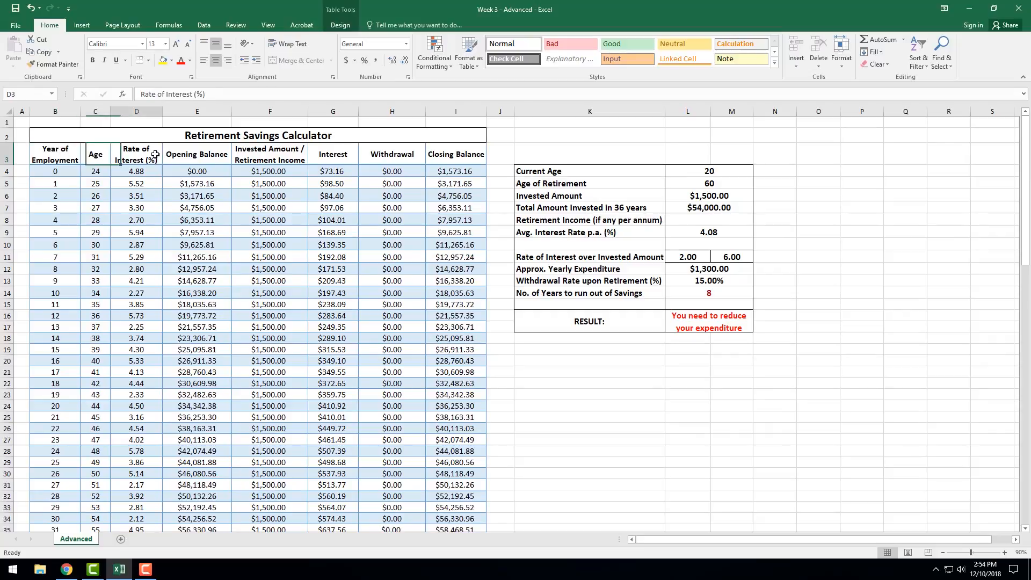
click(137, 171)
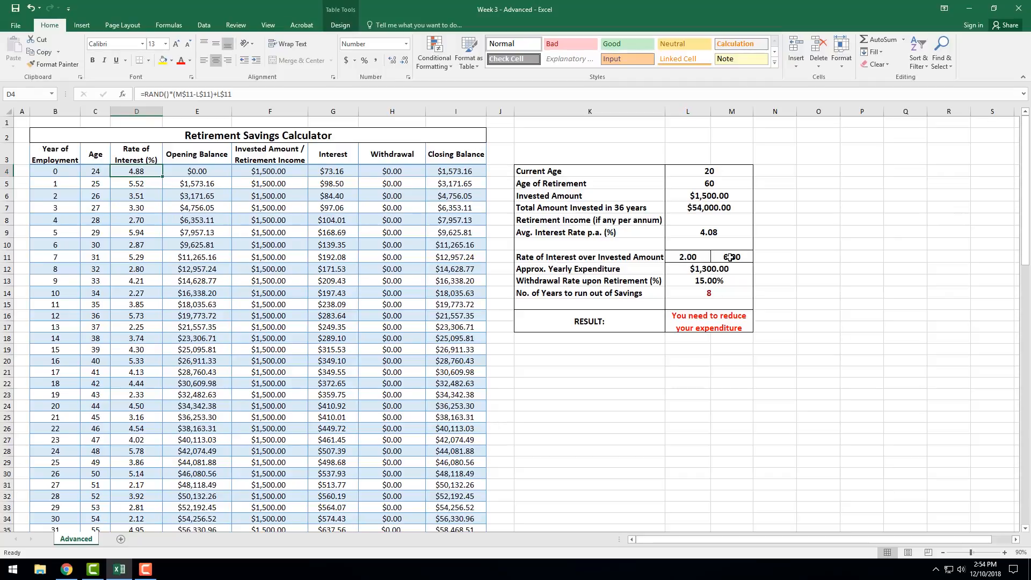
click(689, 253)
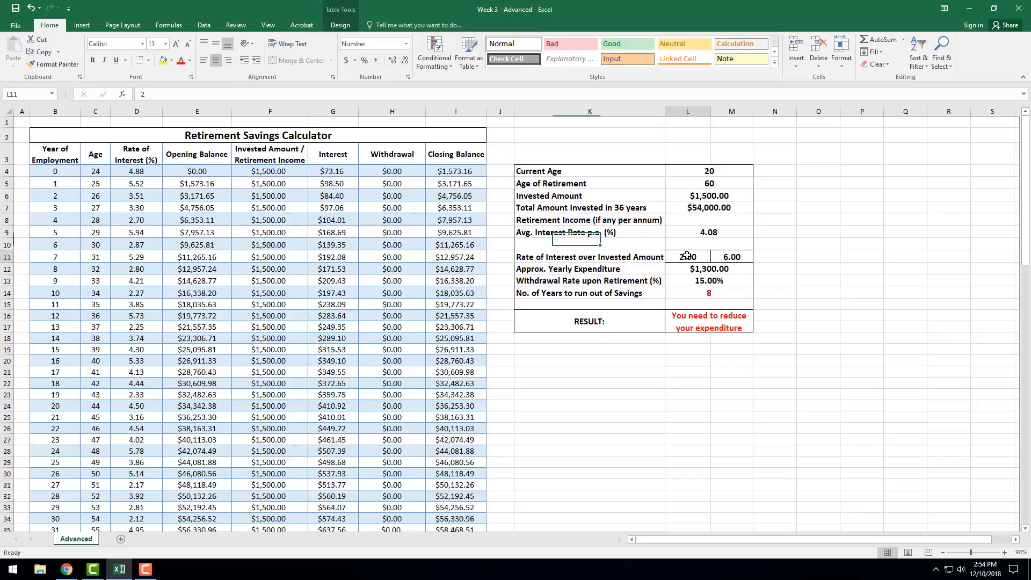
click(727, 257)
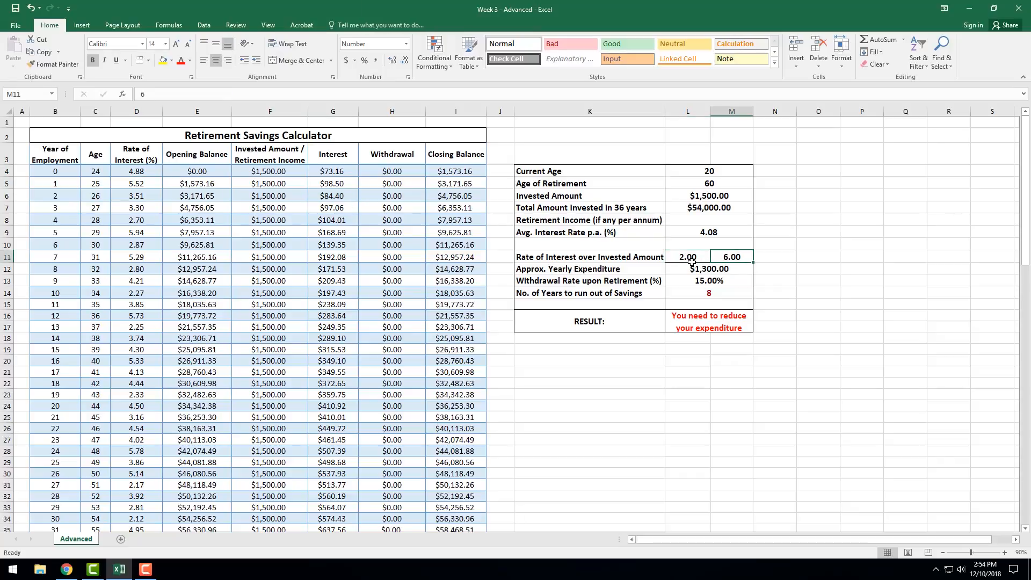
click(694, 260)
click(730, 258)
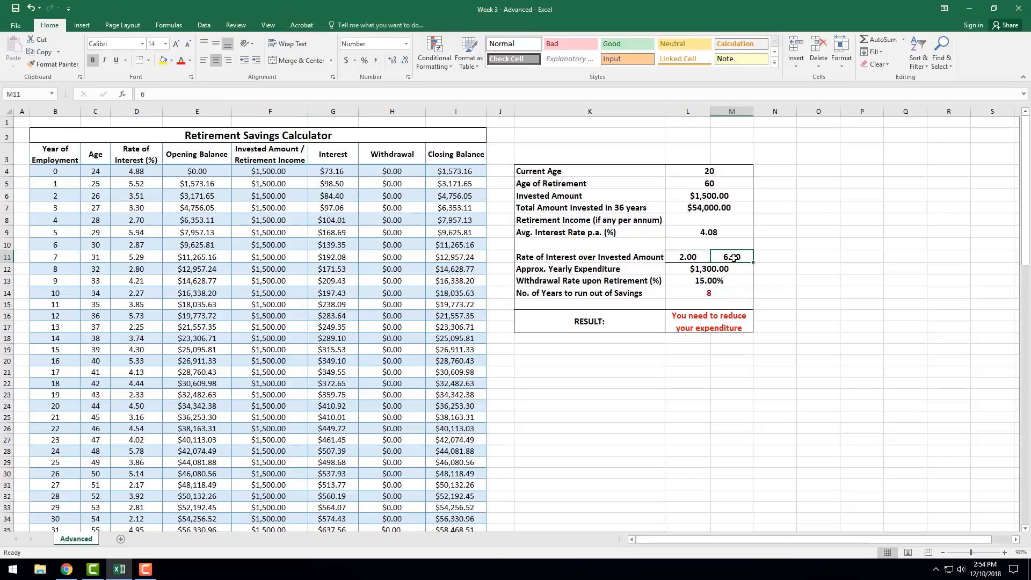
click(689, 261)
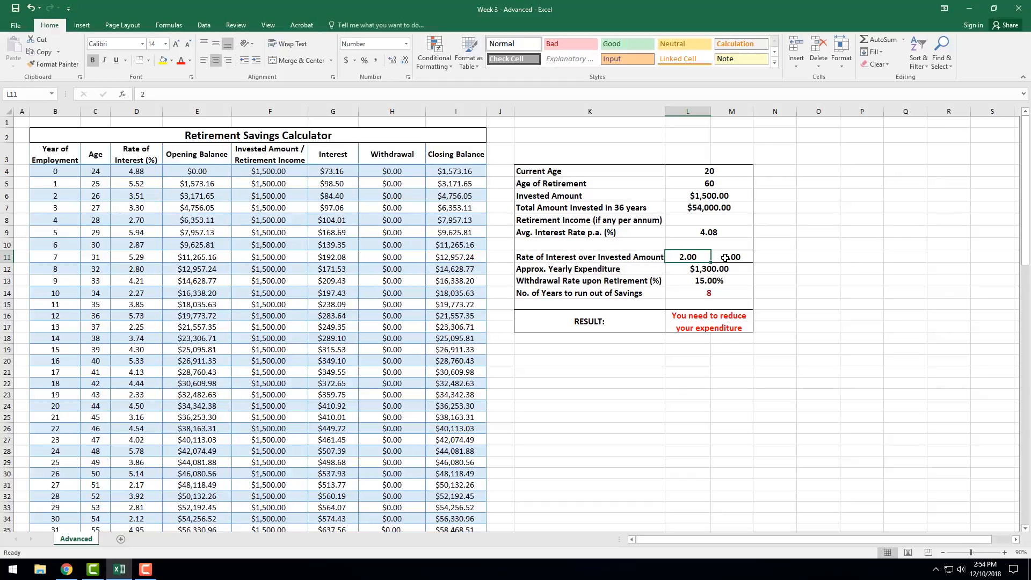
click(726, 258)
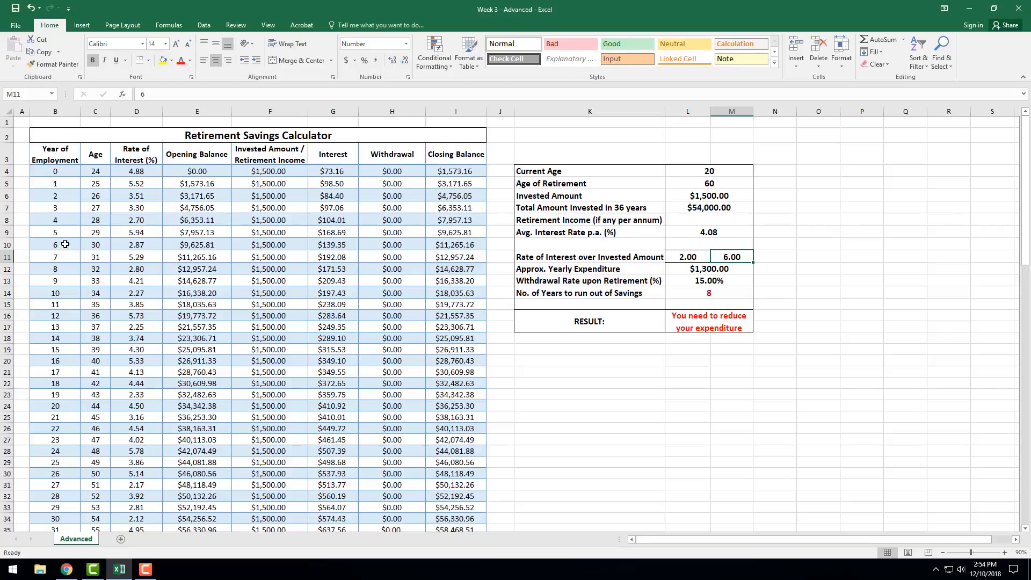
Inspect the RAND() and (M$11-L$11) parts of the interest rate formula in D4, and recalculate it without changes.
click(146, 171)
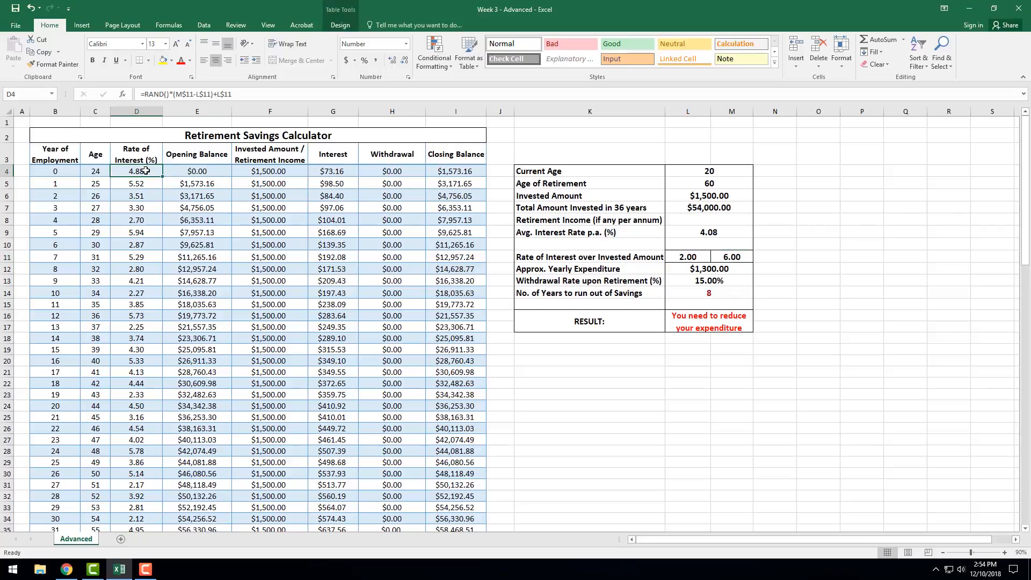
click(167, 94)
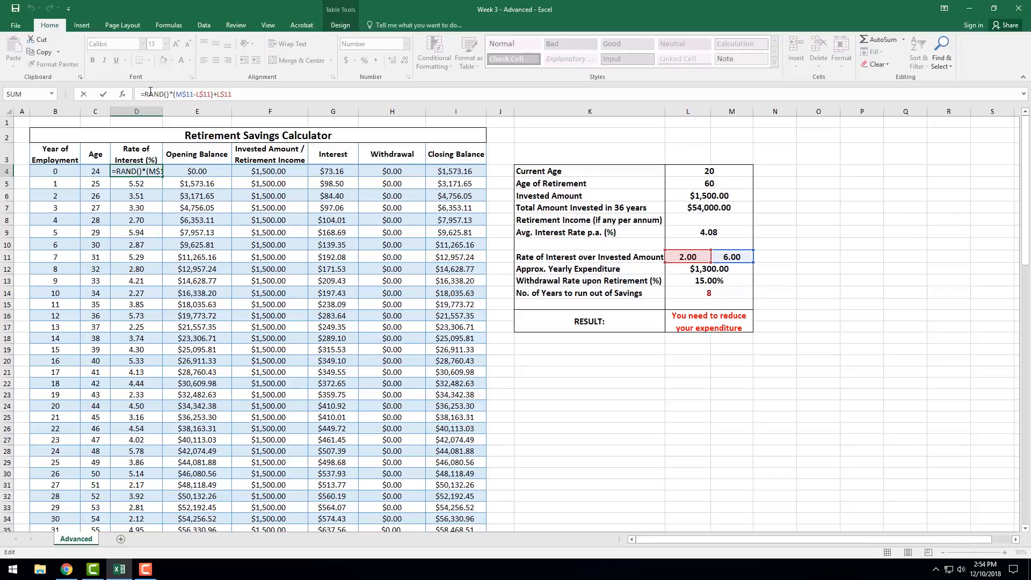
drag(145, 94, 173, 93)
click(174, 94)
drag(182, 94, 215, 95)
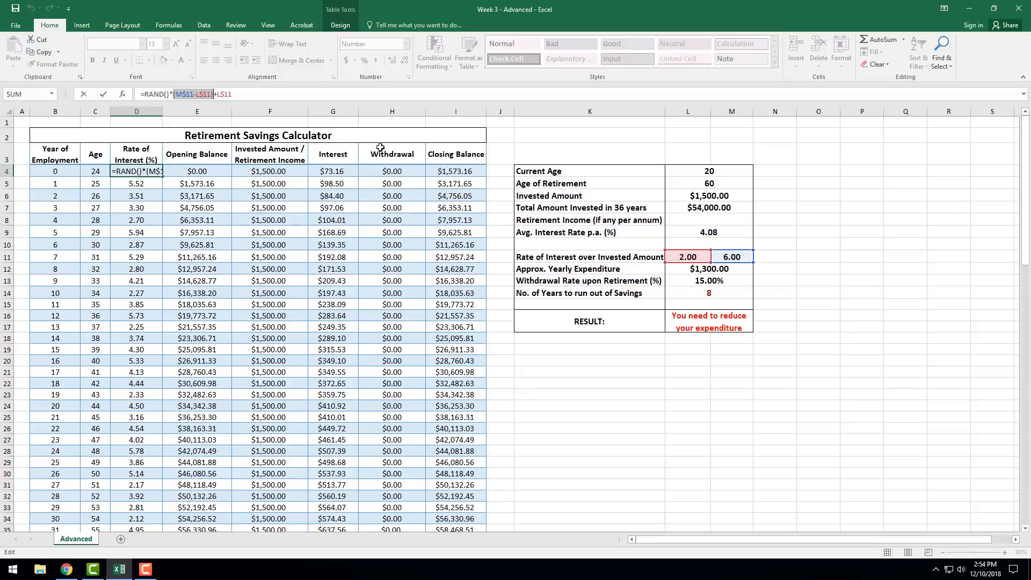
drag(146, 94, 169, 94)
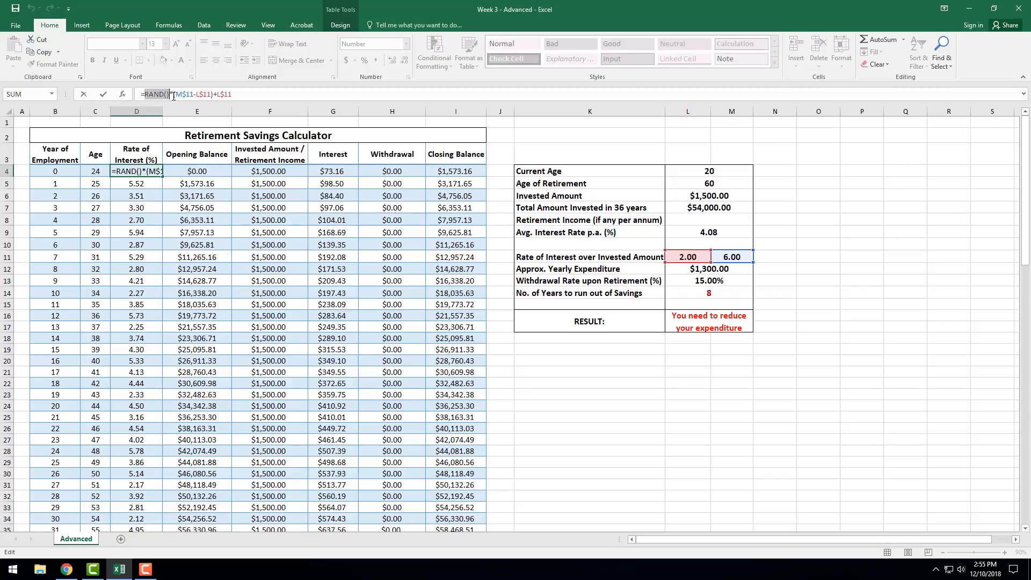
click(215, 94)
key(ctrl+Return)
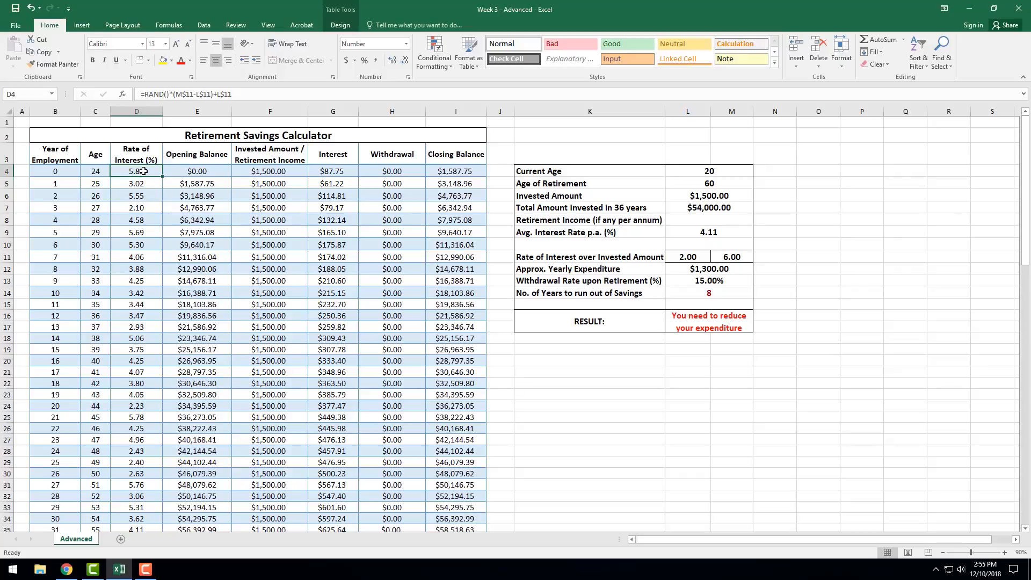
Compare the rate limits in L11 and M11 with the random rates down the Rate of Interest column, starting at D4.
click(698, 258)
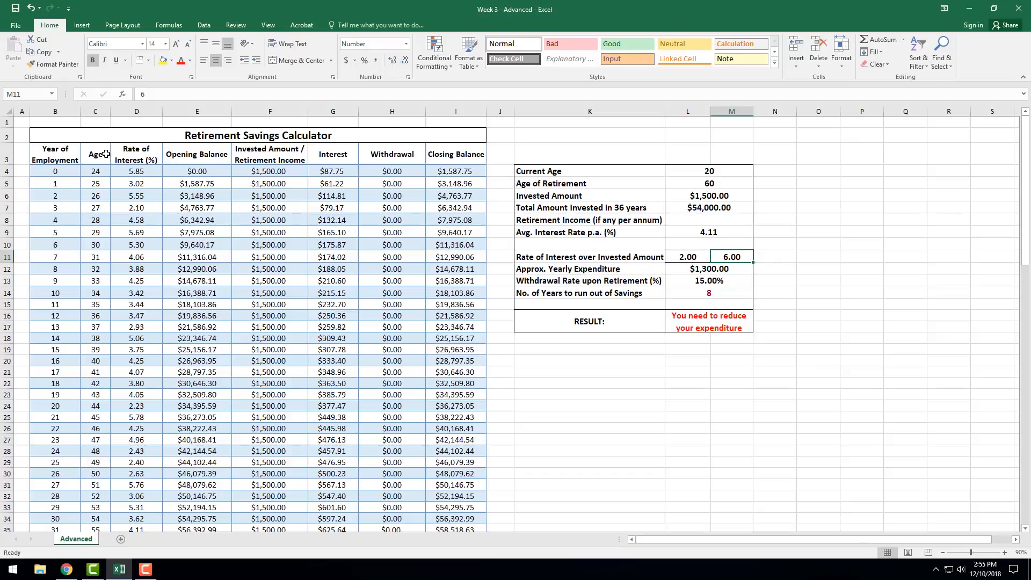
click(140, 184)
click(147, 171)
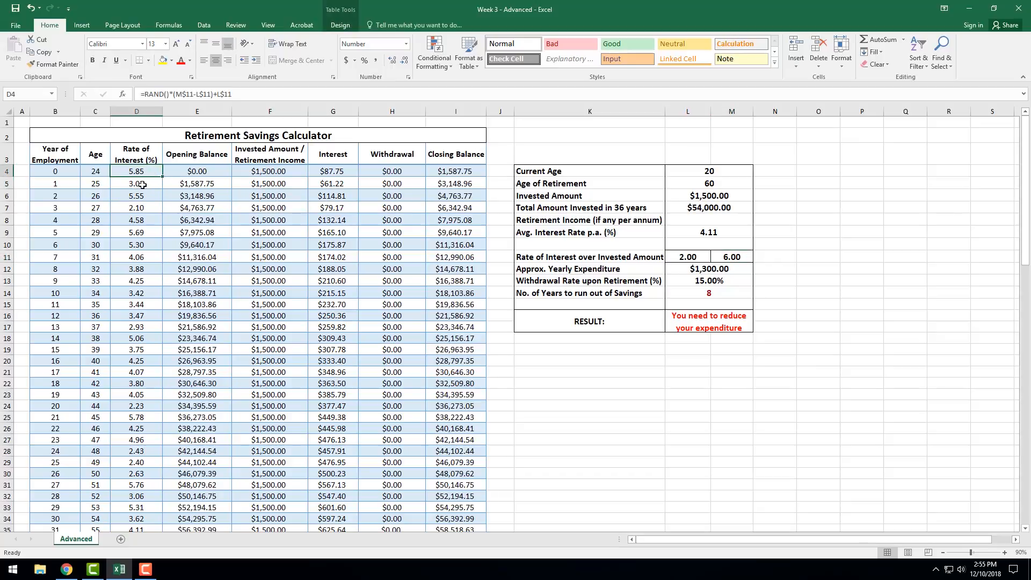
click(130, 242)
click(135, 170)
scroll(150, 227, down, 14)
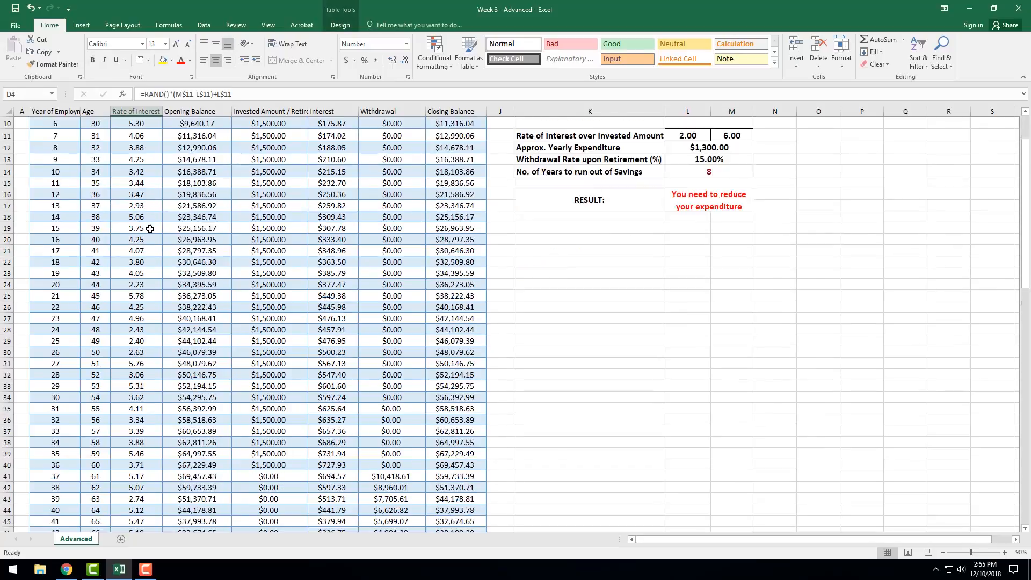
scroll(149, 227, up, 14)
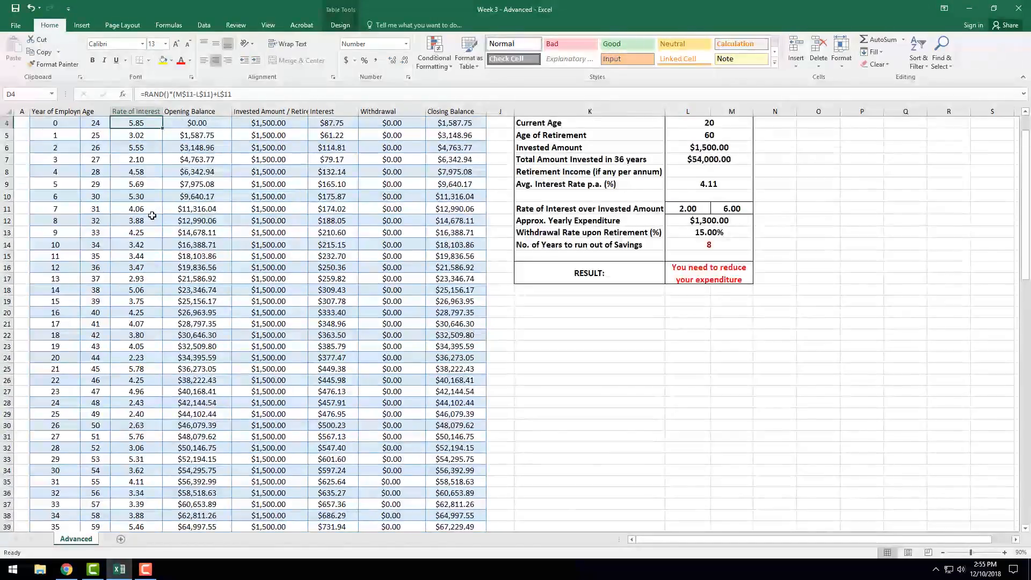
Inspect the interest rate formulas in D7 and D8 and their references to the rate limits, leaving both formulas unchanged.
double_click(150, 209)
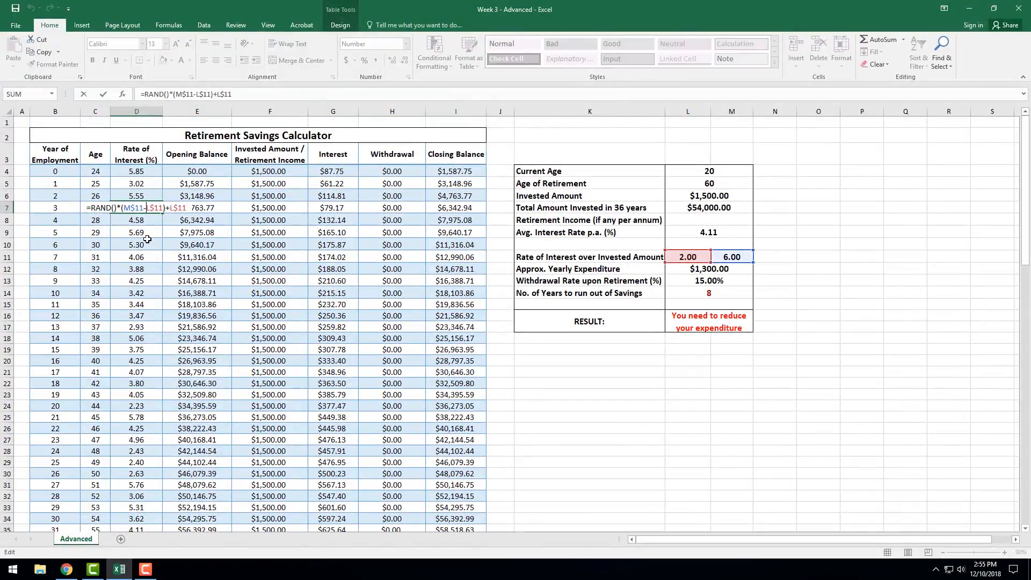
key(Return)
key(F2)
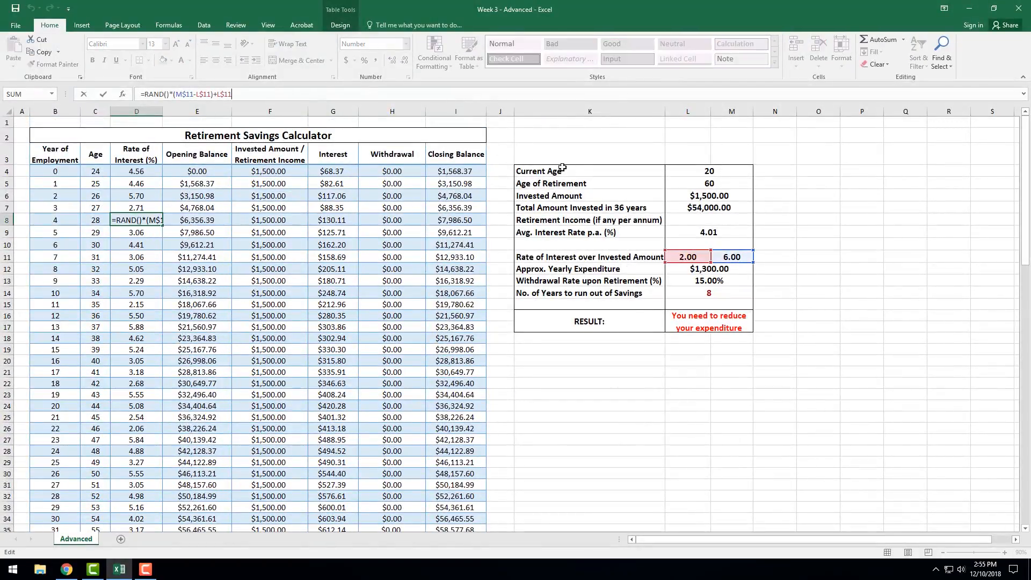
click(591, 136)
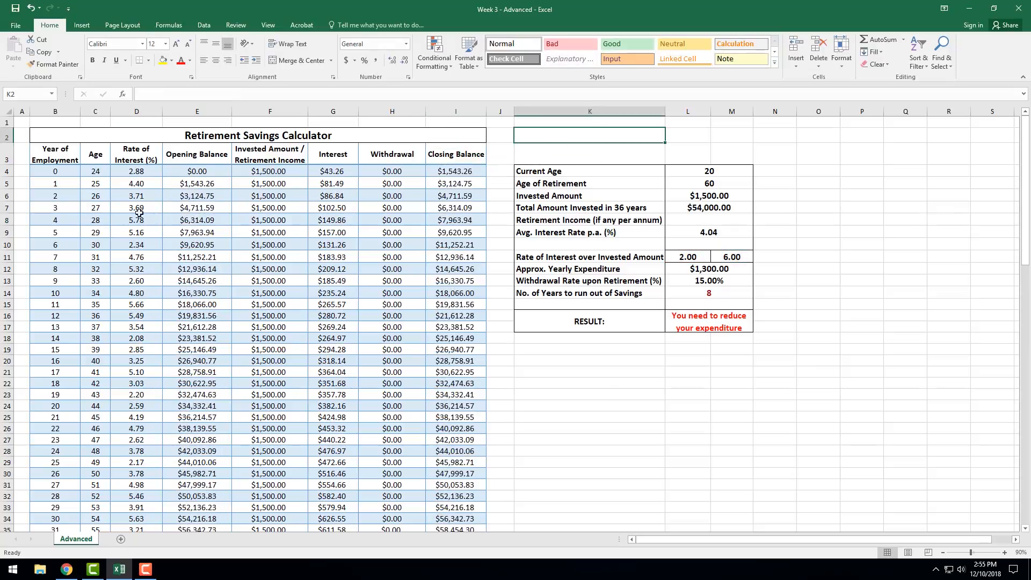
Review the Opening Balance entries in E4, E5 and E7 alongside the first Closing Balance formula in I4.
click(193, 173)
click(192, 179)
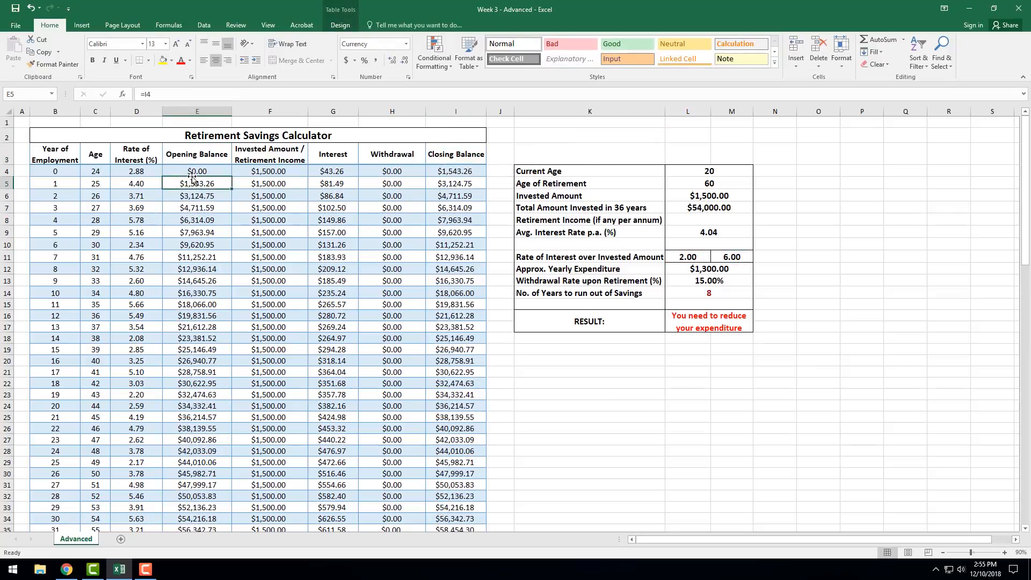
click(196, 207)
click(201, 171)
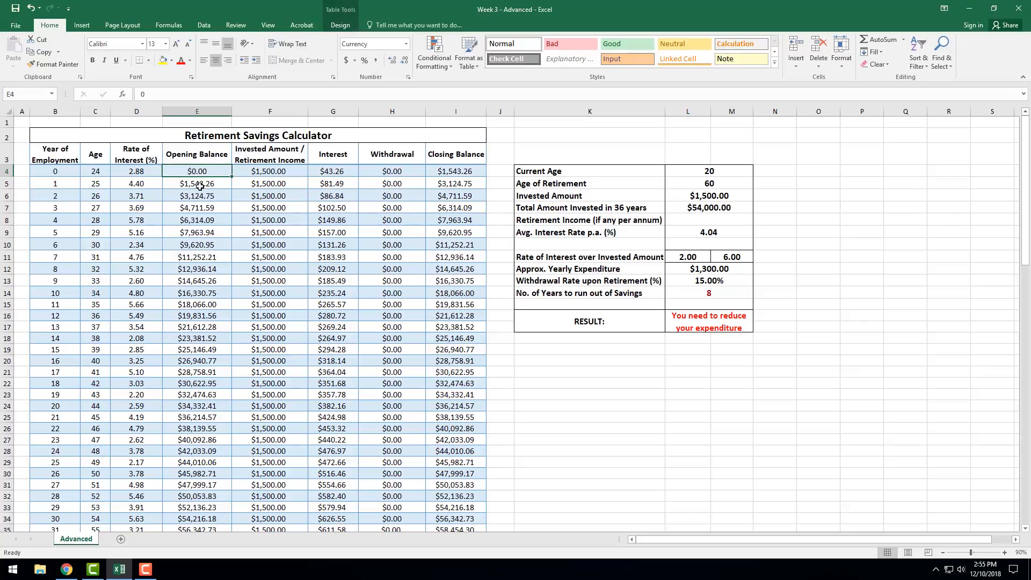
click(200, 185)
click(457, 171)
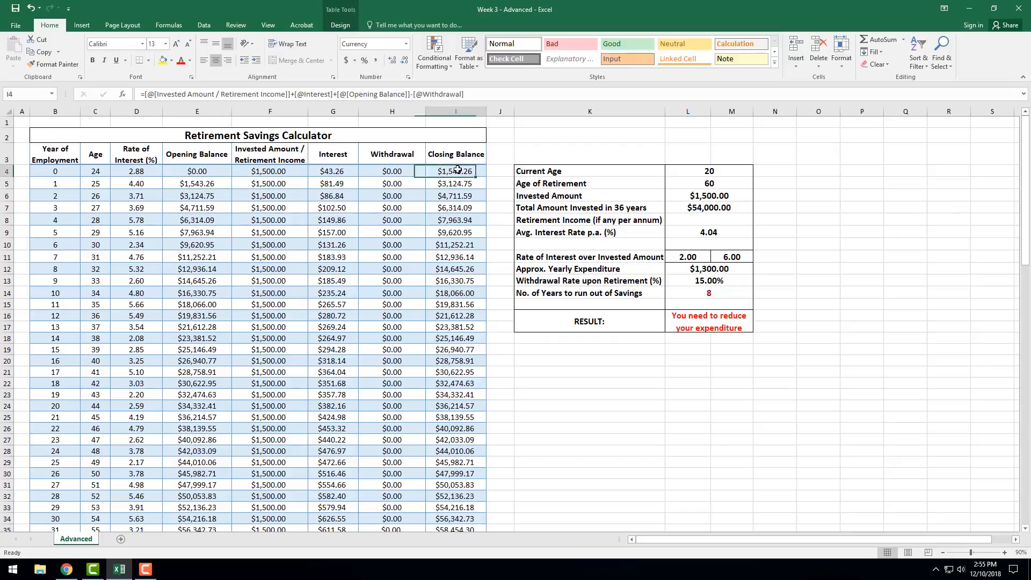
click(193, 172)
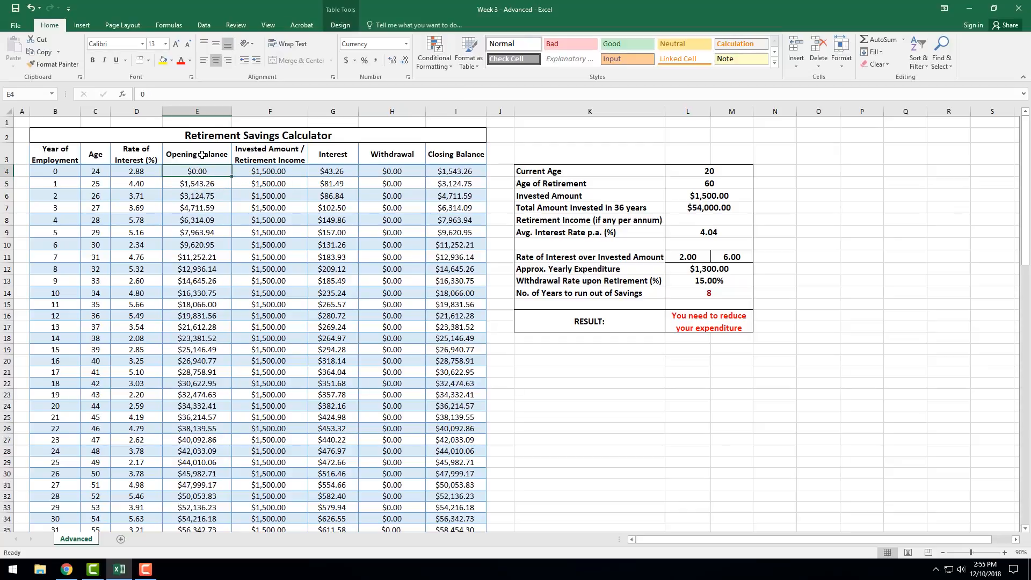
Trace the Opening Balance formulas in E5 and E6 to the previous year's closing balances in I4 and I5, without changing them.
click(206, 183)
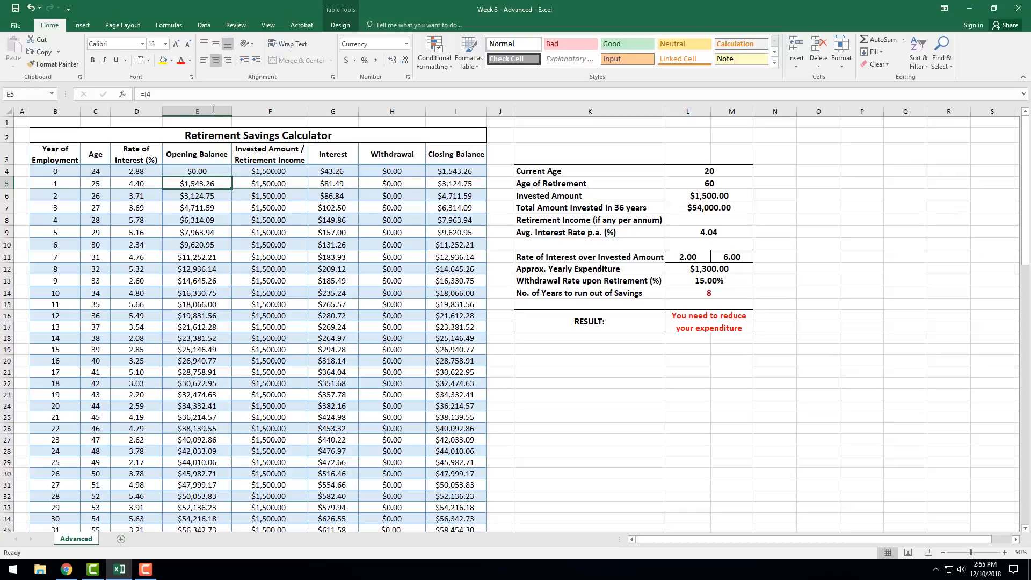
click(453, 171)
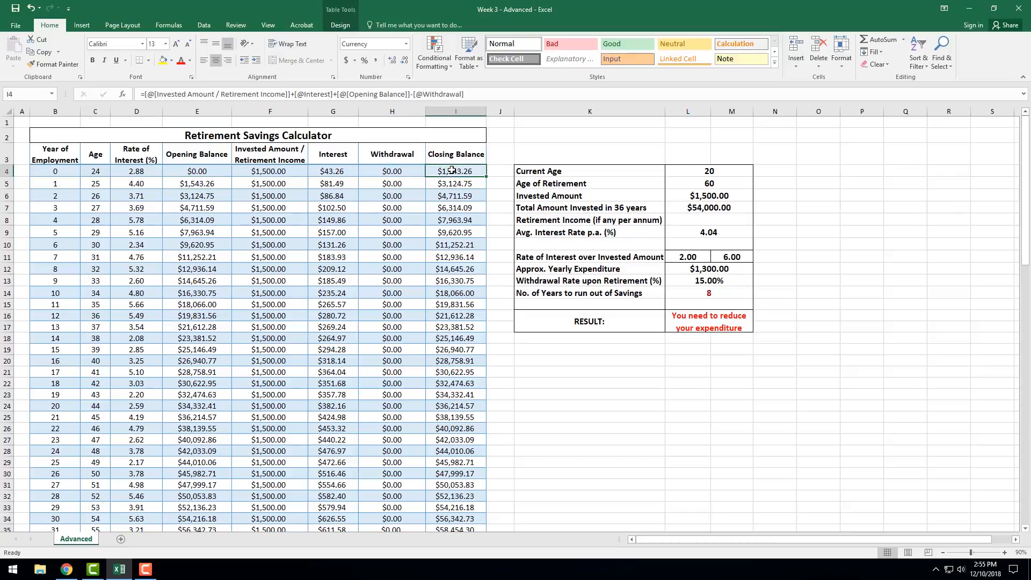
click(206, 197)
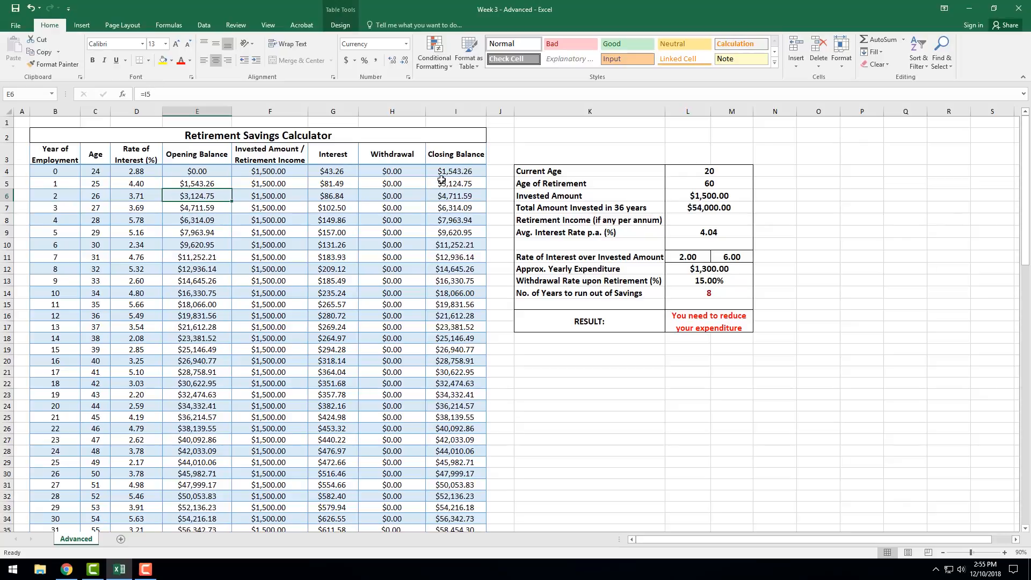
click(173, 94)
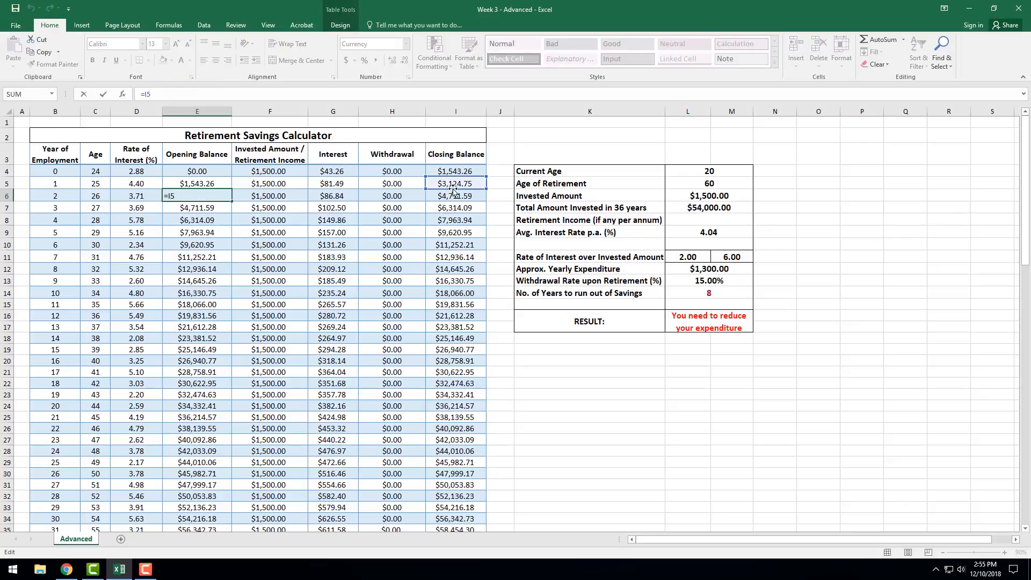
key(Return)
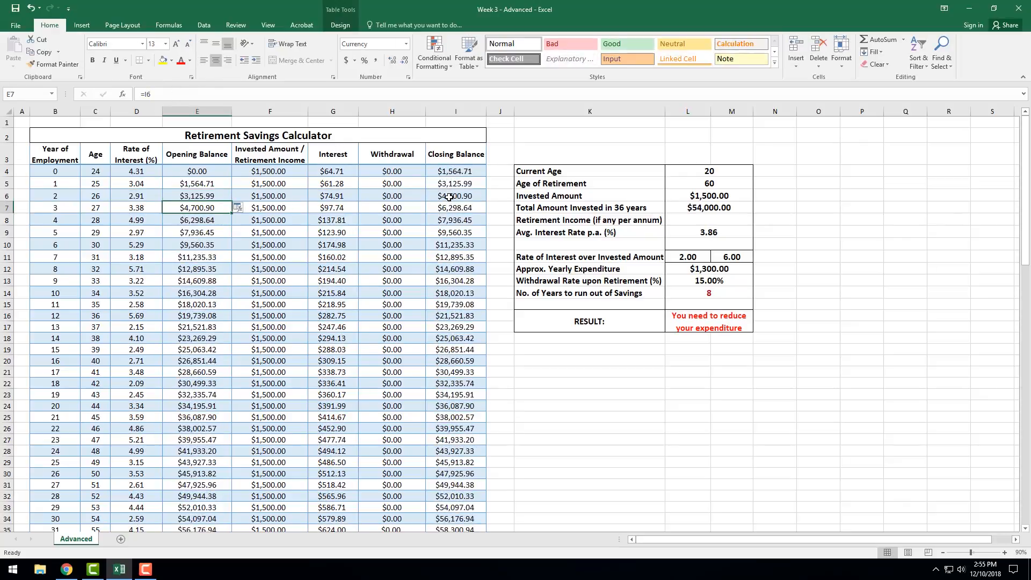
Check the Invested Amount / Retirement Income formulas in F4 to F6 against the Invested Amount in L6.
click(273, 173)
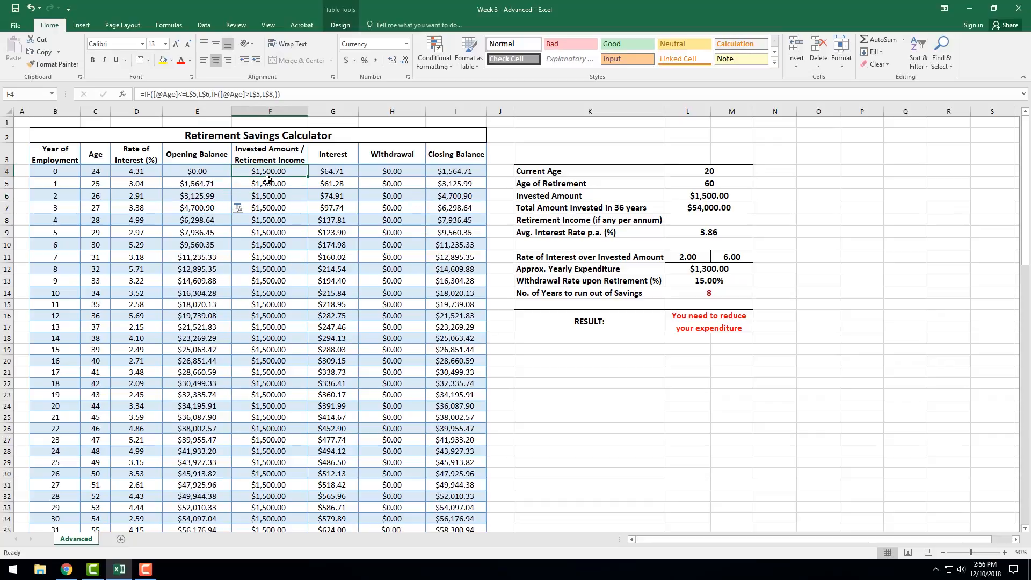
click(271, 185)
click(273, 195)
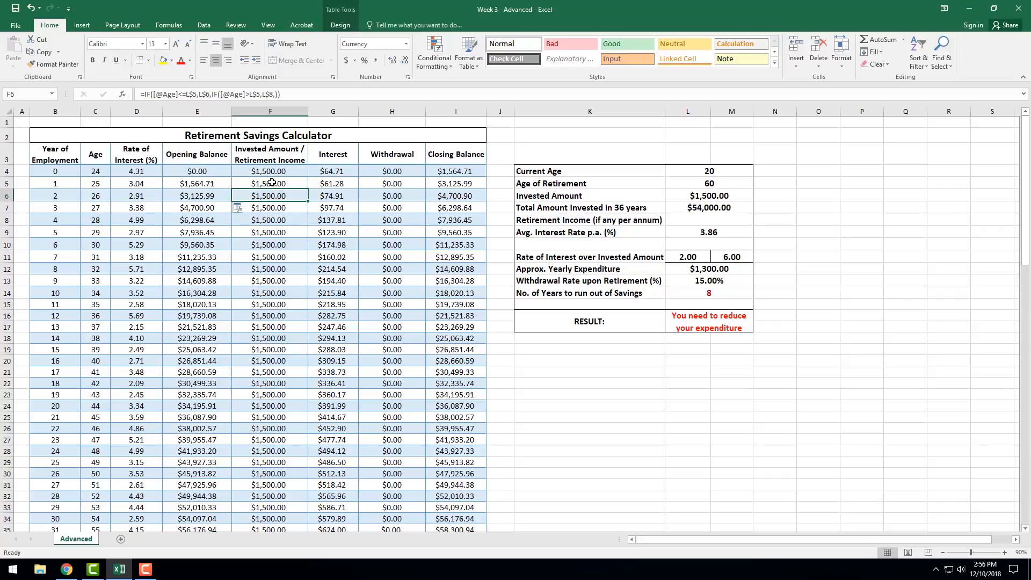
click(273, 172)
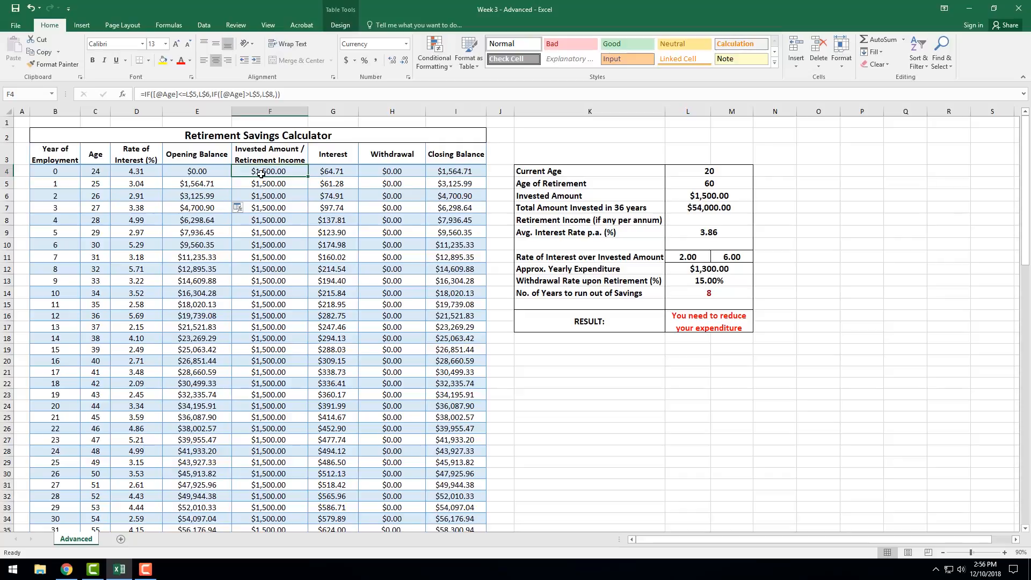
click(702, 196)
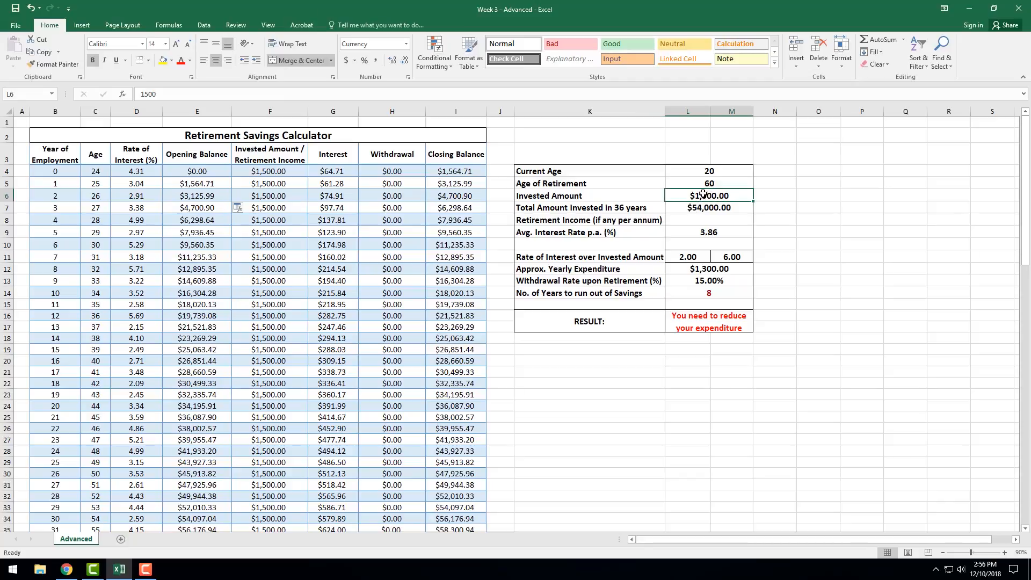
click(261, 171)
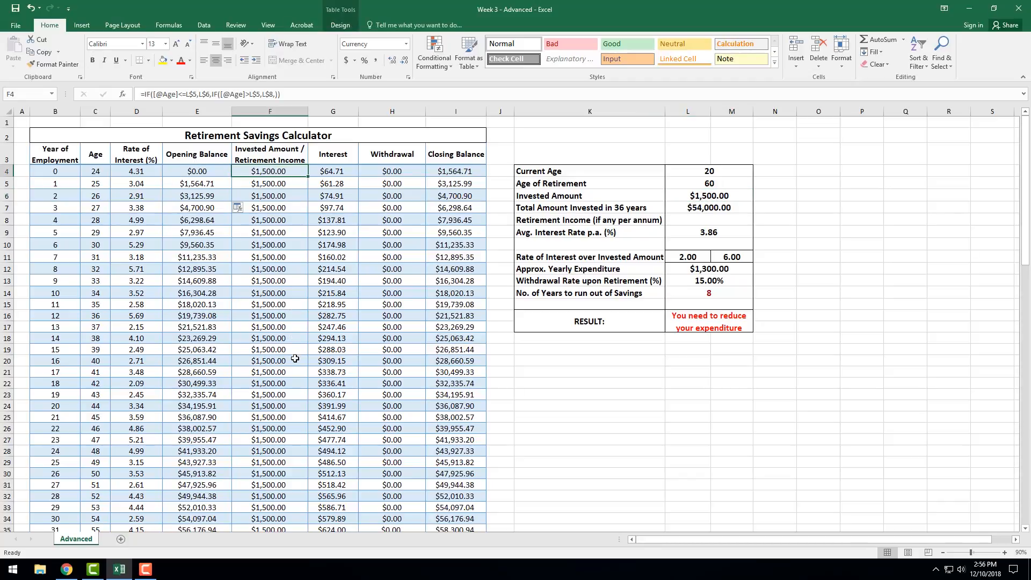
click(275, 182)
click(275, 171)
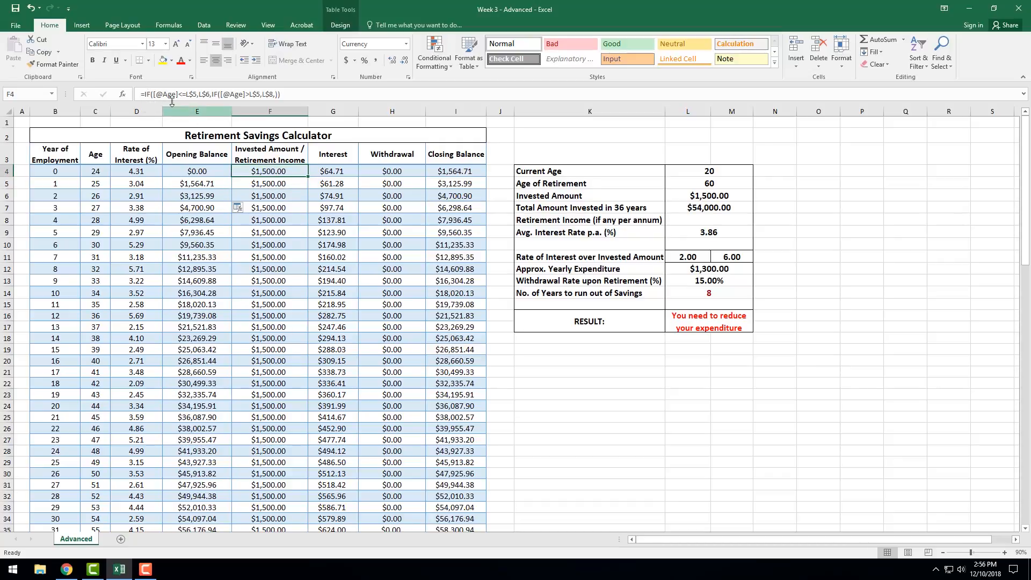
Inspect the age tests and L$6 result in F4's nested IF formula, along with the Retirement Income cell L8.
drag(153, 94, 177, 94)
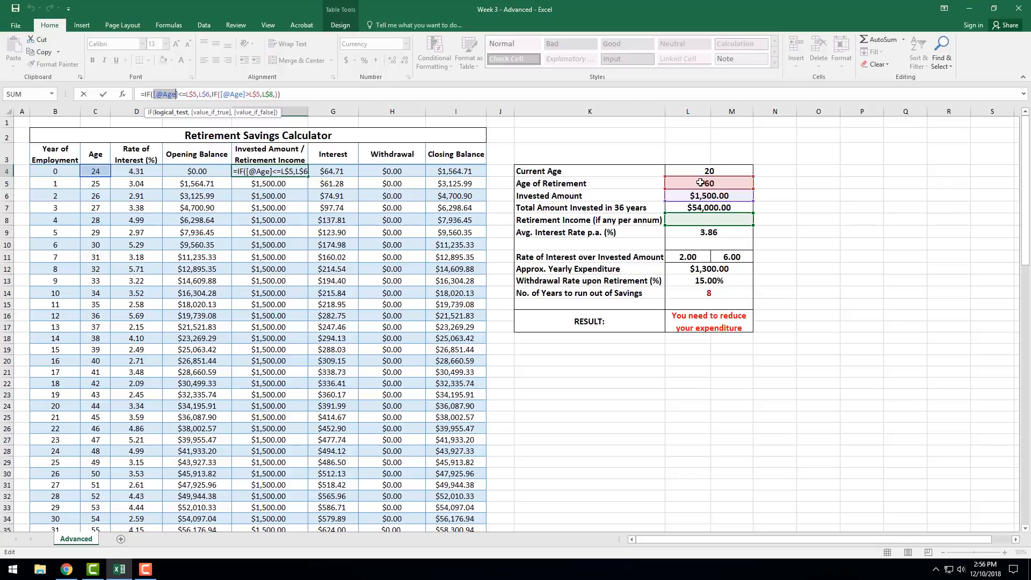
click(203, 94)
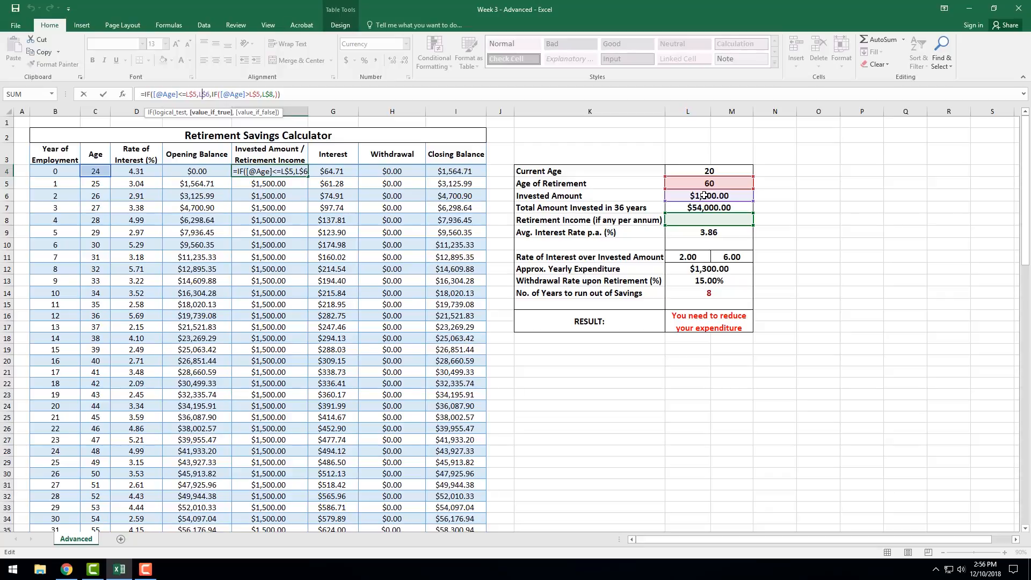
click(243, 95)
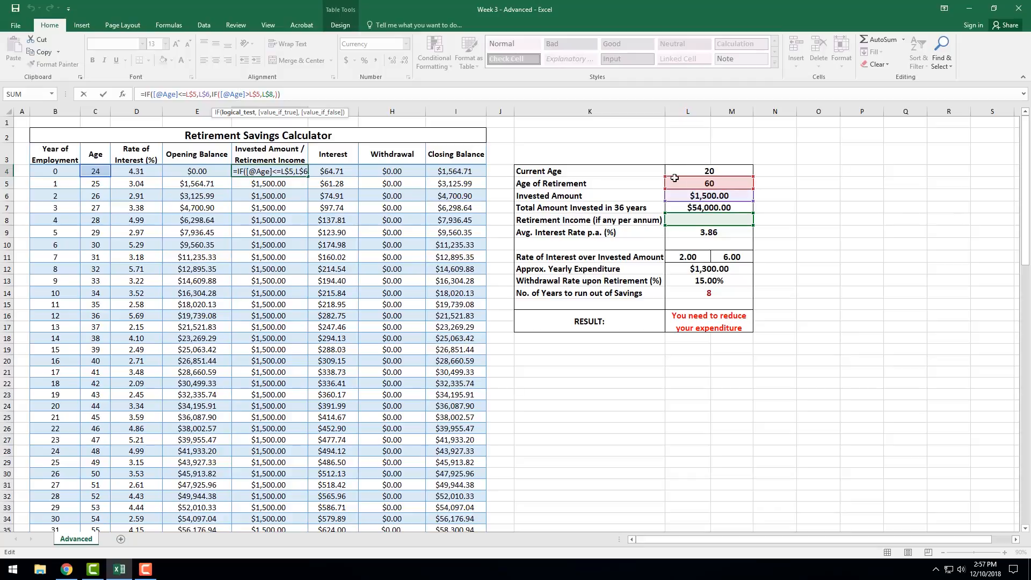
click(709, 222)
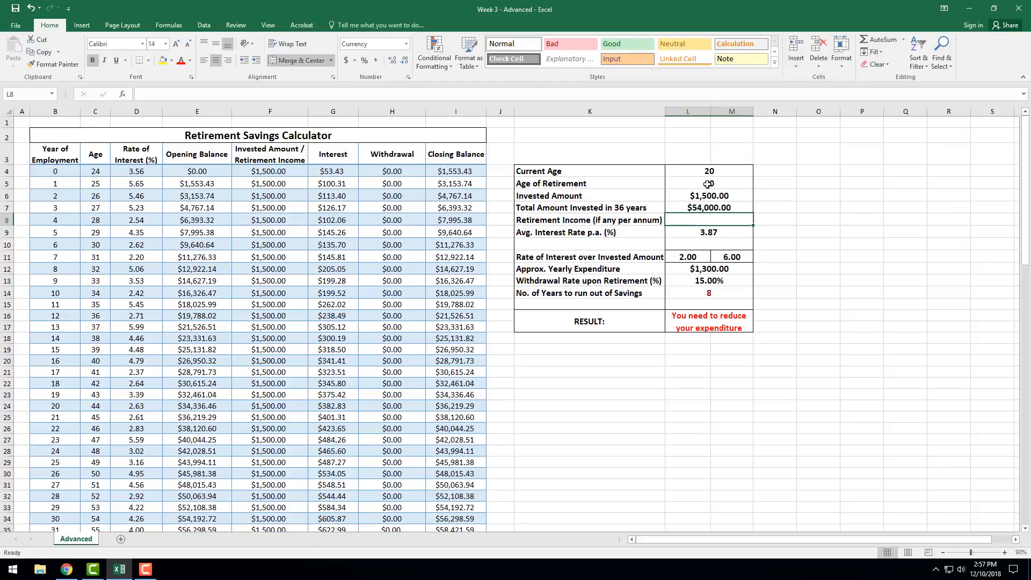
click(293, 172)
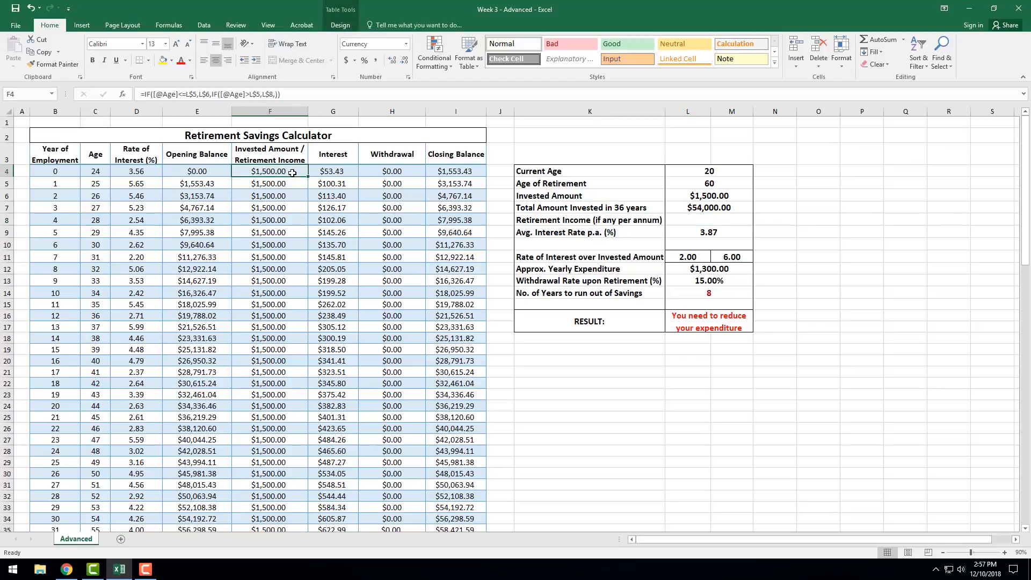
click(176, 95)
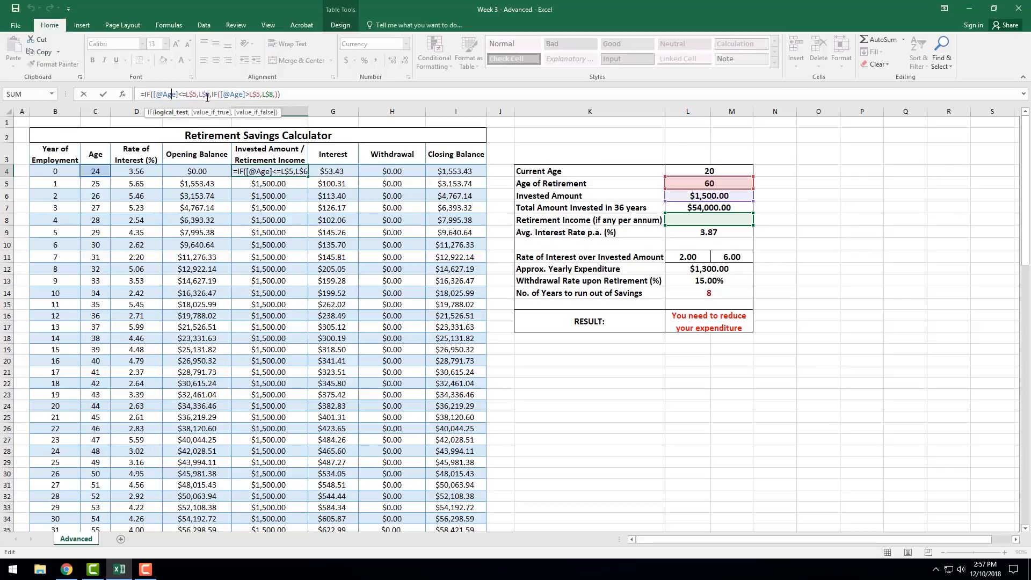
Examine how the IF formula in F41 handles the first post-retirement age in C41, leaving the formula unchanged.
click(284, 270)
scroll(285, 289, down, 9)
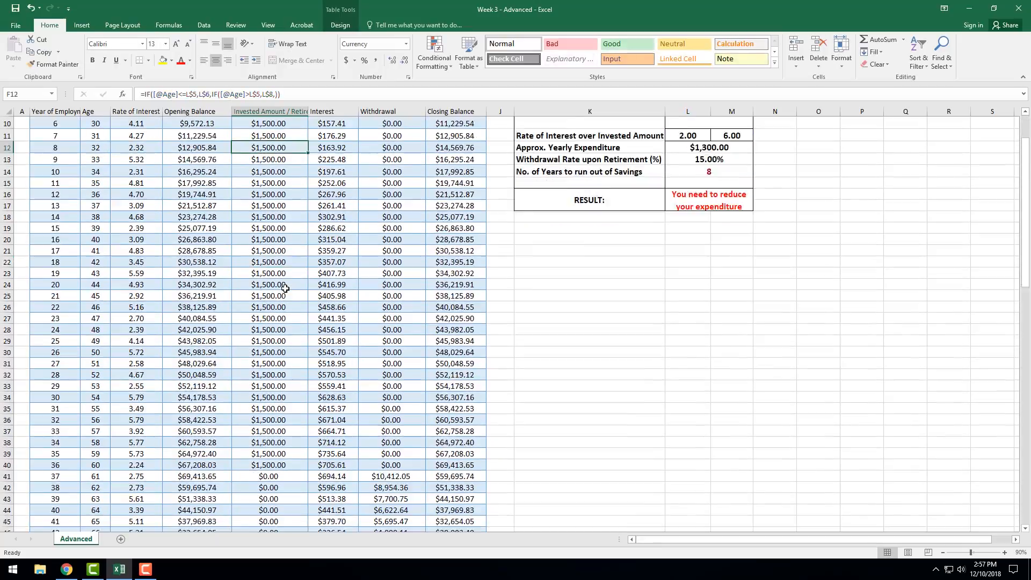
click(271, 269)
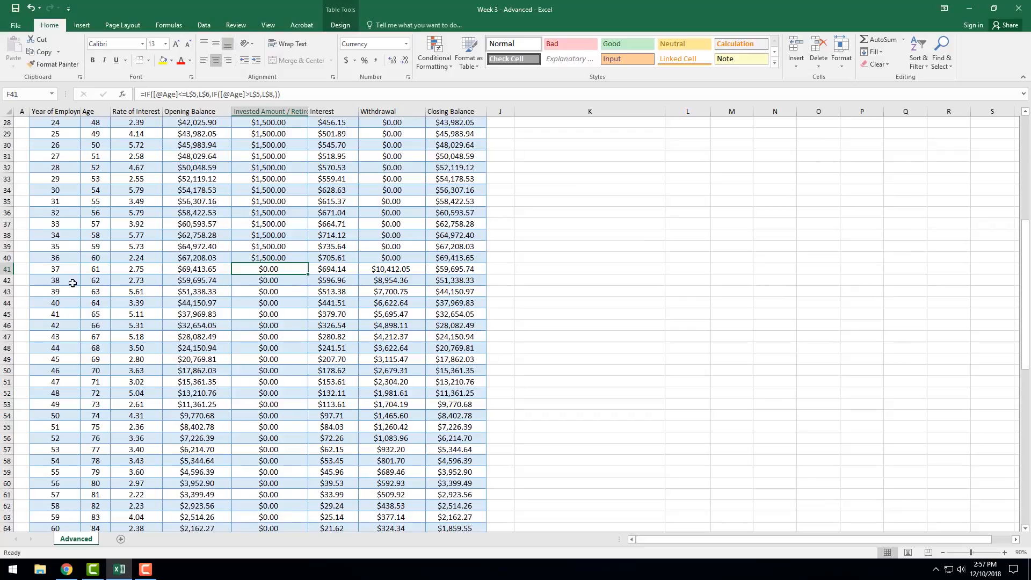
click(94, 269)
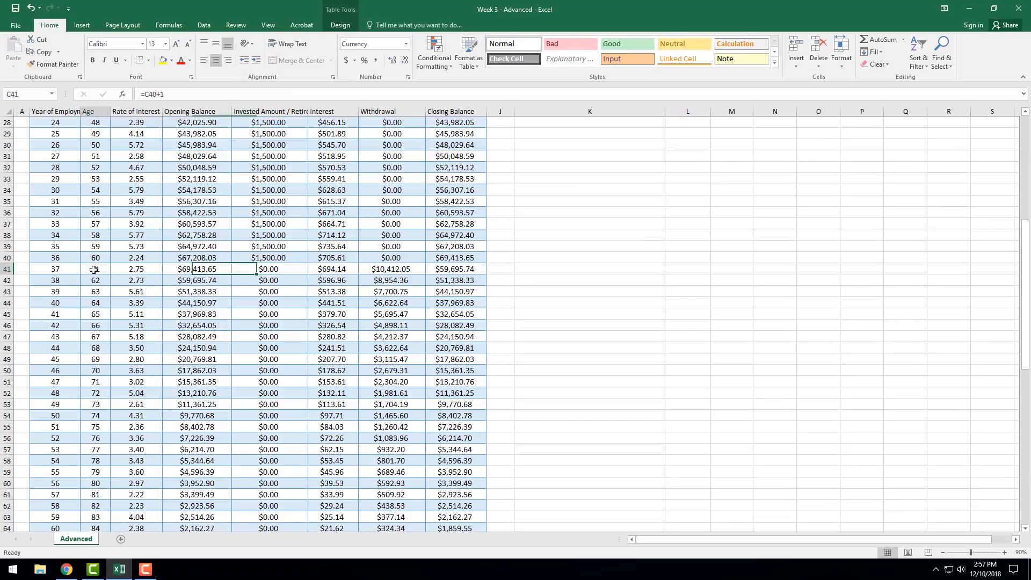
click(287, 269)
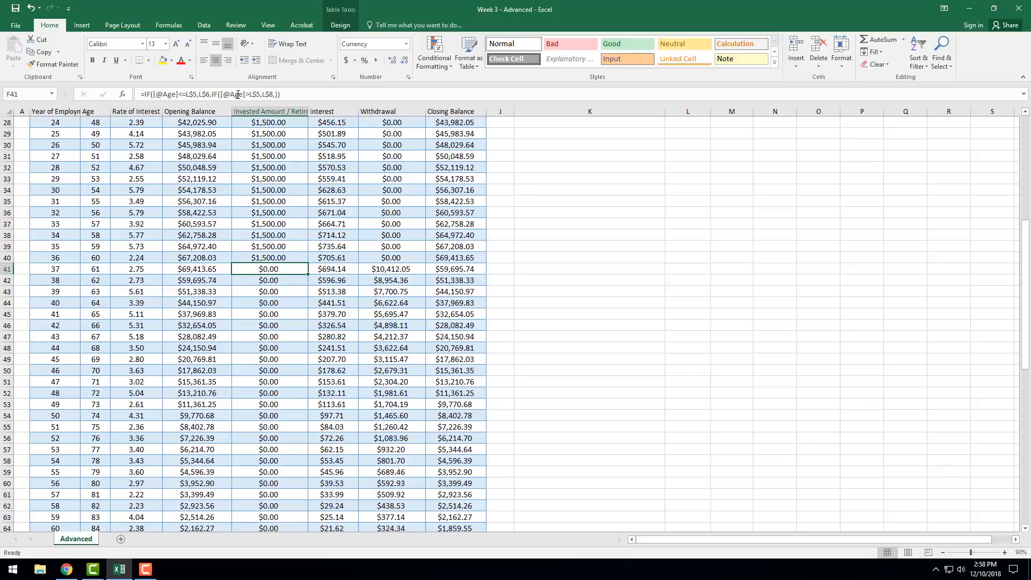
click(238, 95)
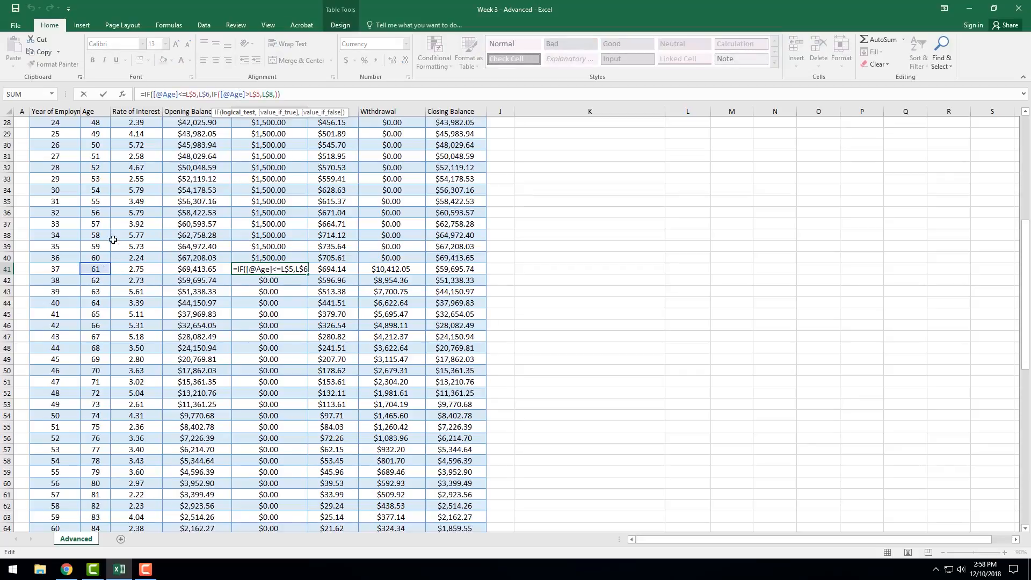
click(270, 95)
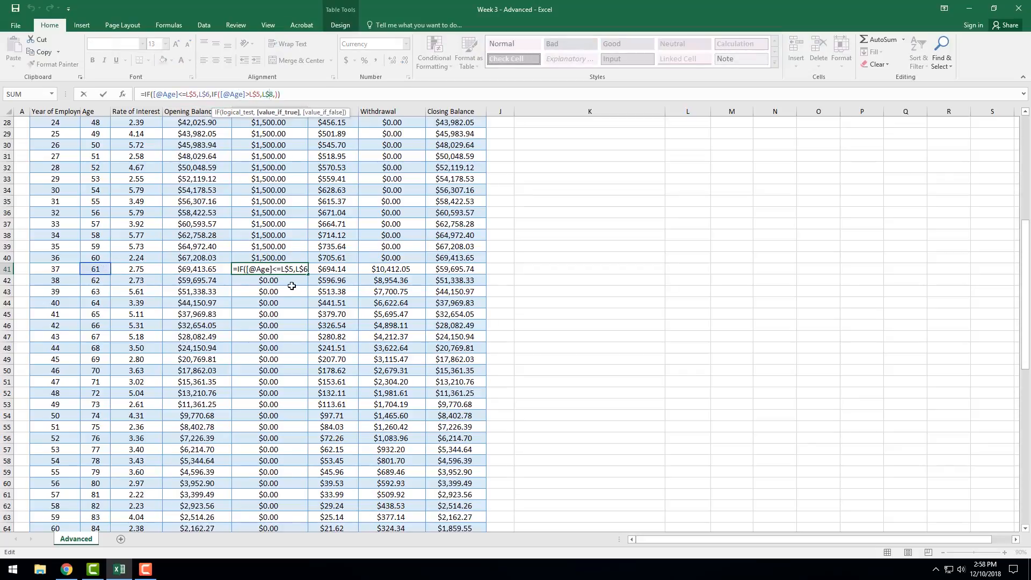
key(Return)
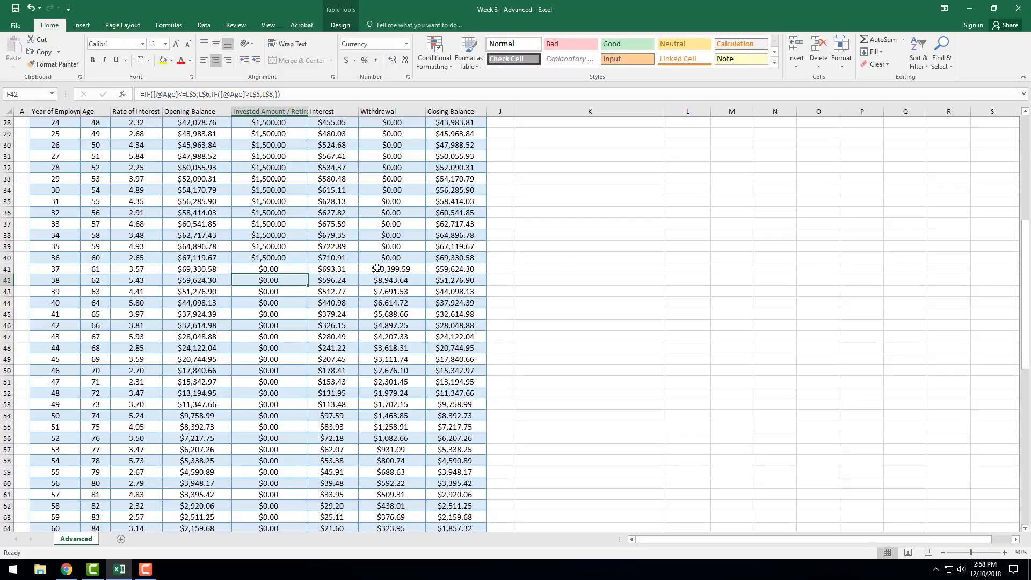
Set the Retirement Income (if any per annum) in L8 to 200.
click(621, 257)
scroll(621, 256, up, 9)
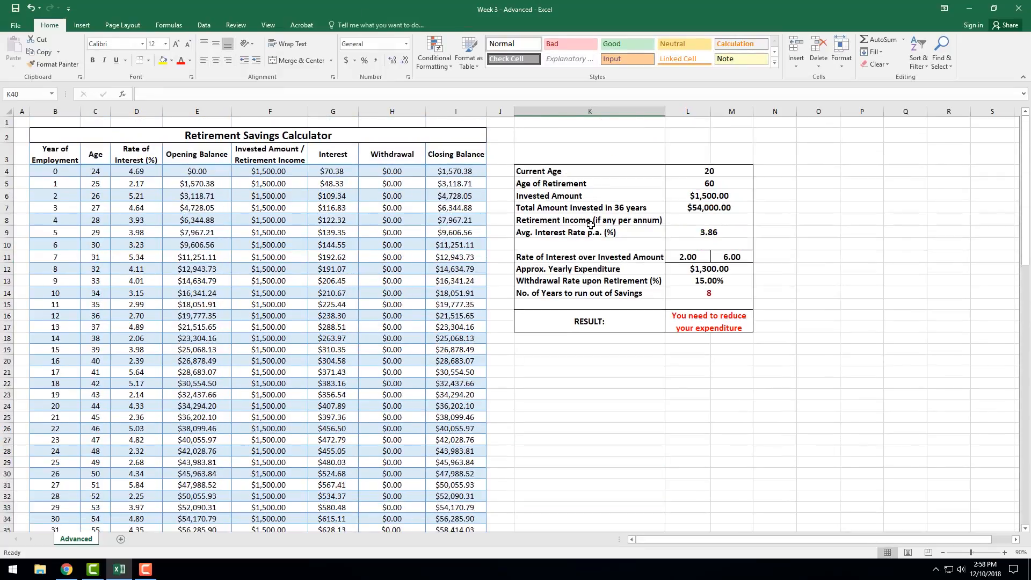
click(703, 218)
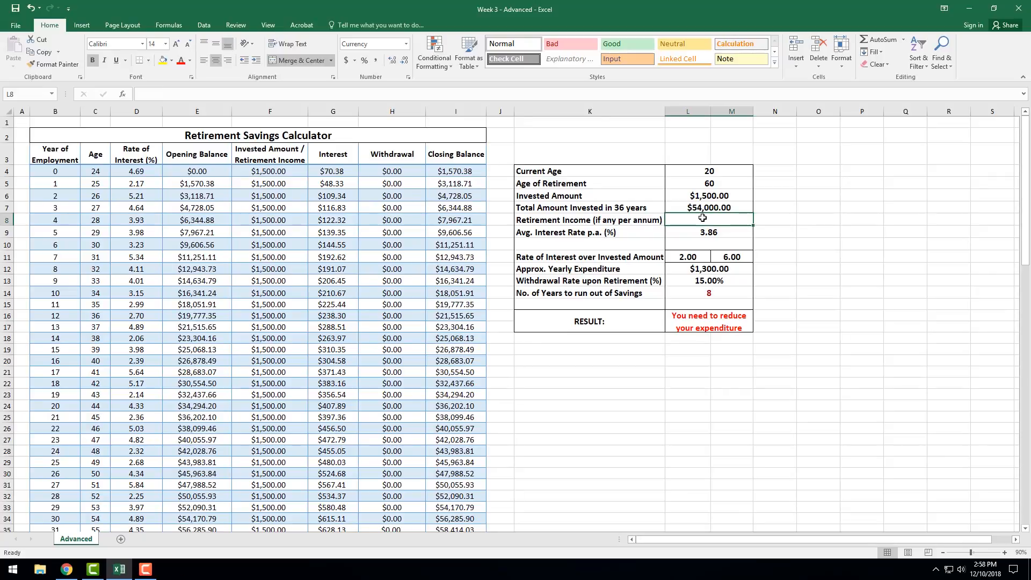
text(200)
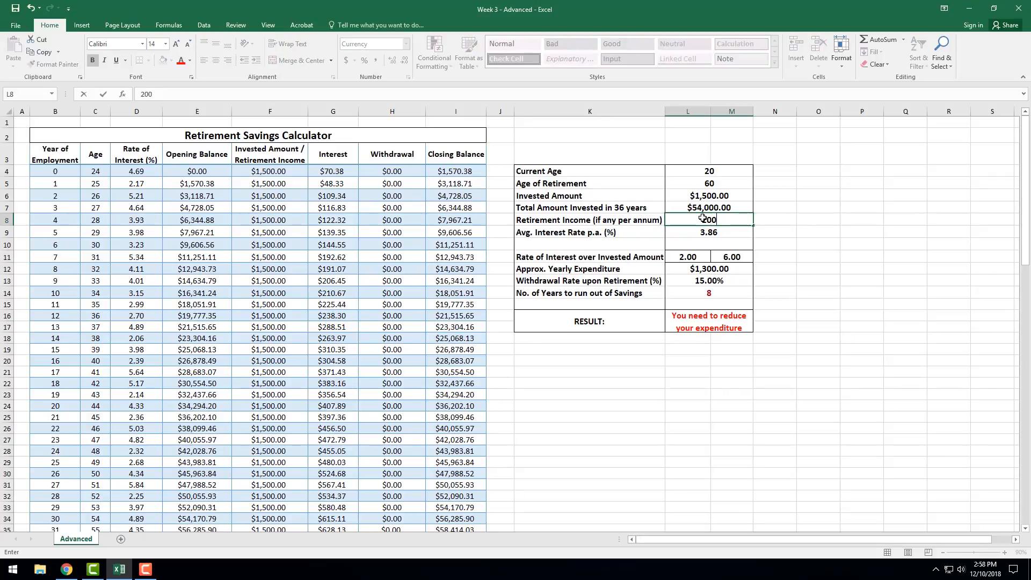
key(ctrl+Return)
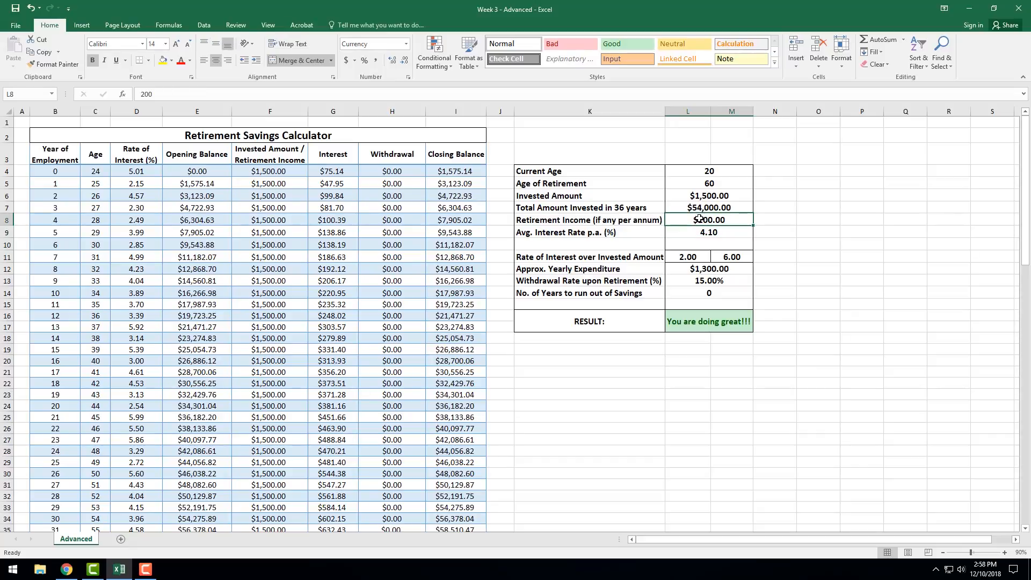
Set the Age of Retirement in L5 to 30 and review the Invested Amount / Retirement Income column.
click(701, 185)
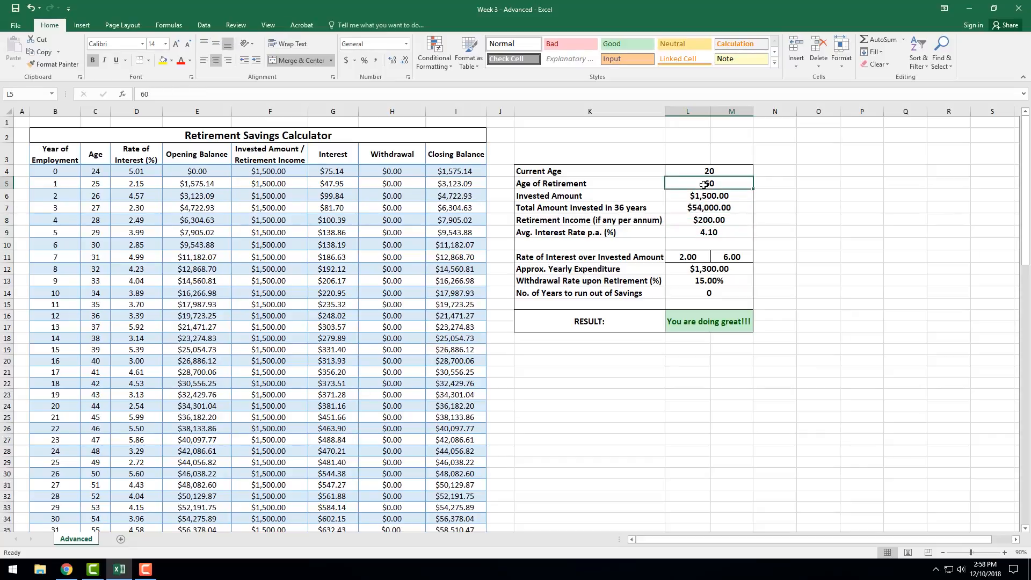
text(30)
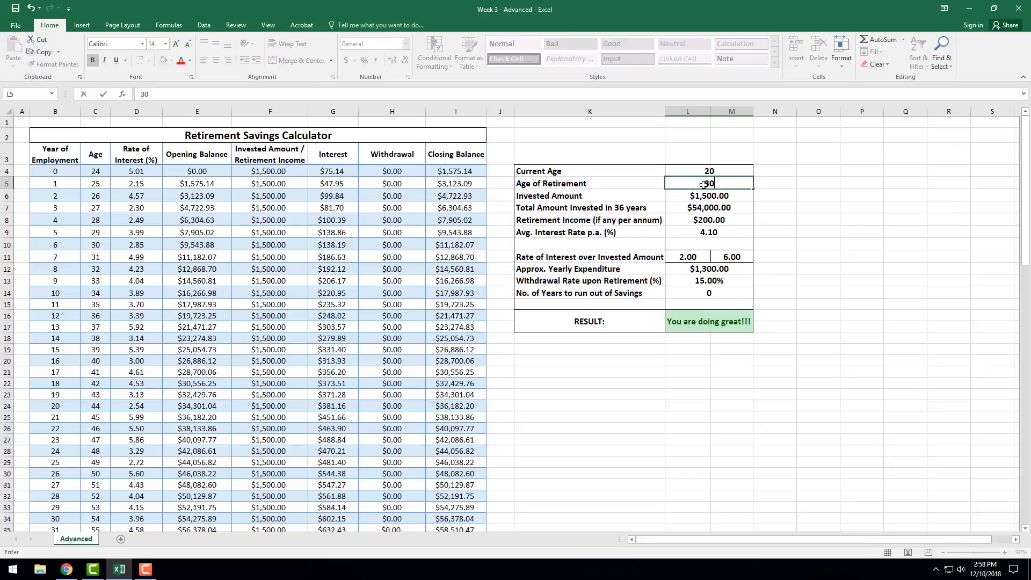
key(Return)
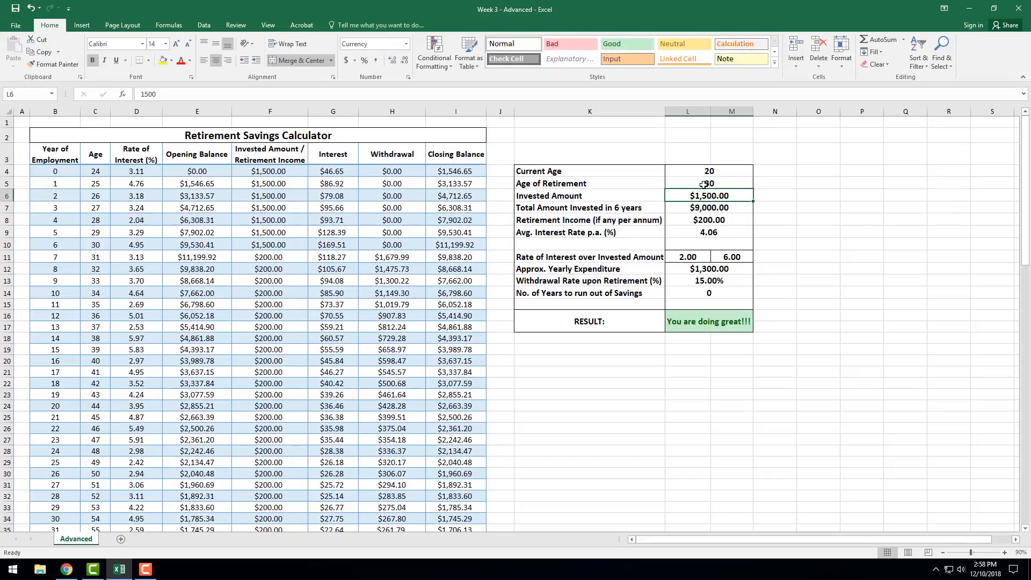
scroll(262, 451, down, 1)
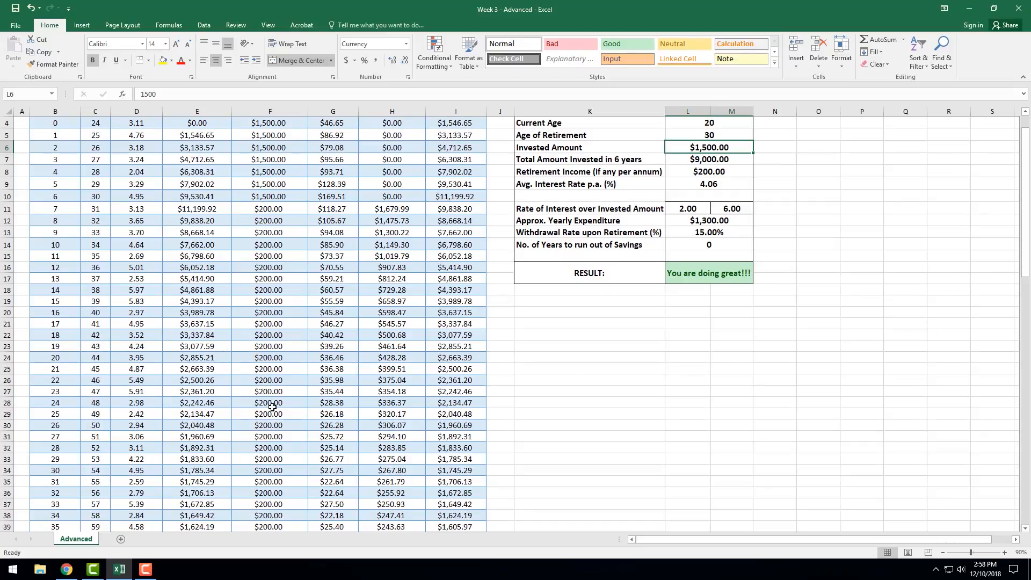
scroll(259, 297, up, 1)
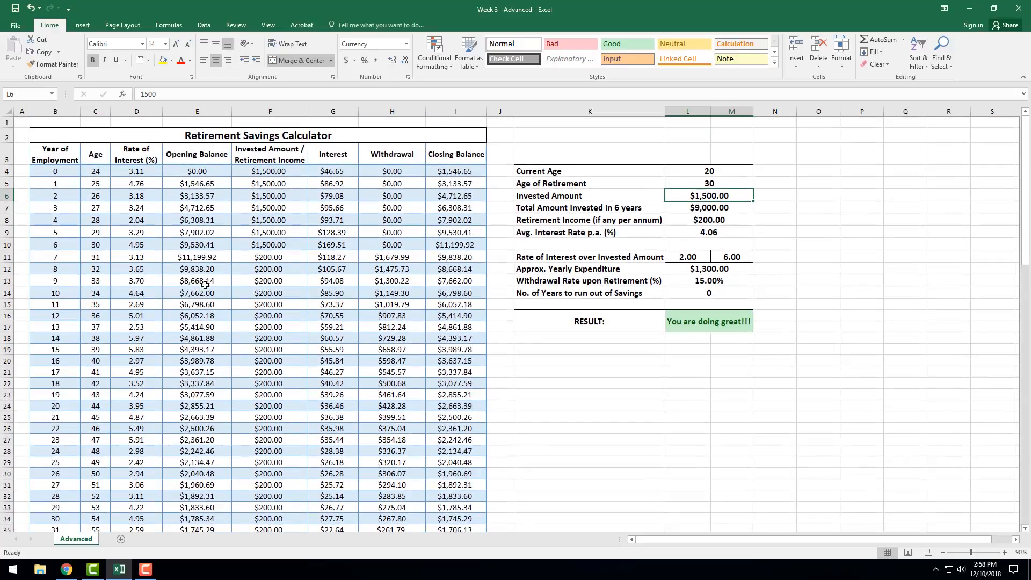
Compare the Invested Amount / Retirement Income formulas in F10 and F11 against the age in C11.
click(105, 261)
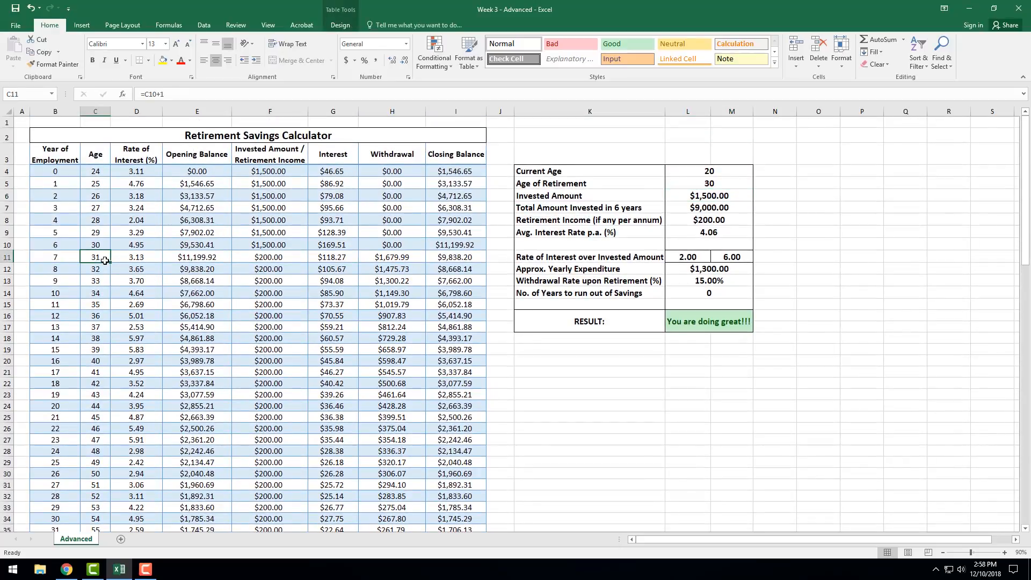
click(275, 246)
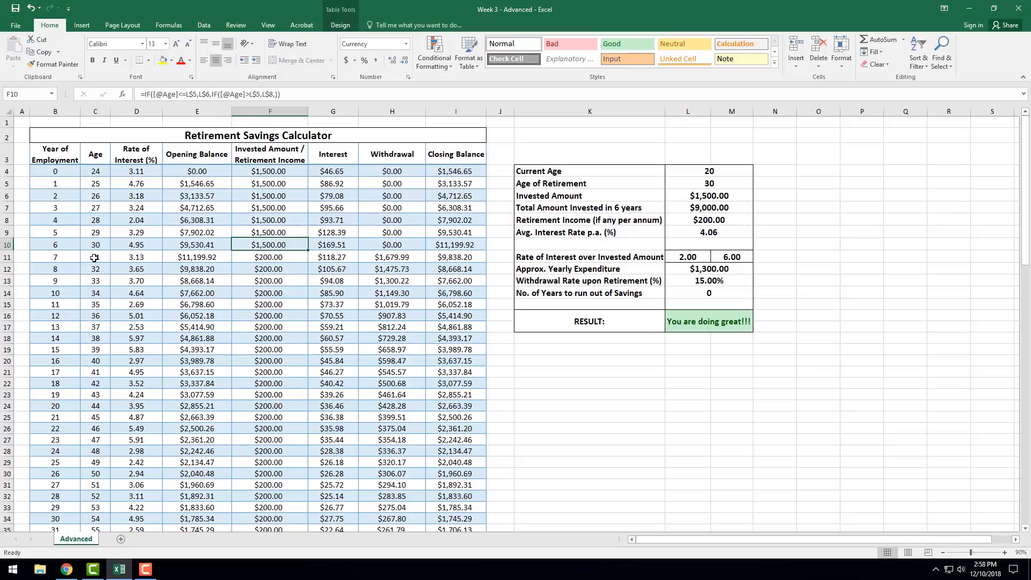
click(269, 257)
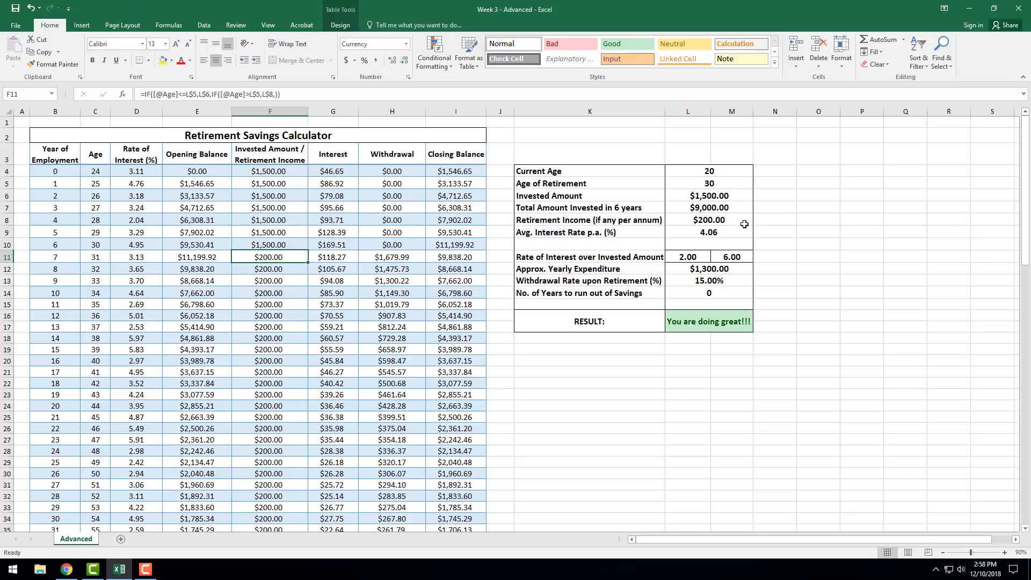
Undo the last change to the Age of Retirement in L5 and return to the Retirement Income cell L8.
click(704, 186)
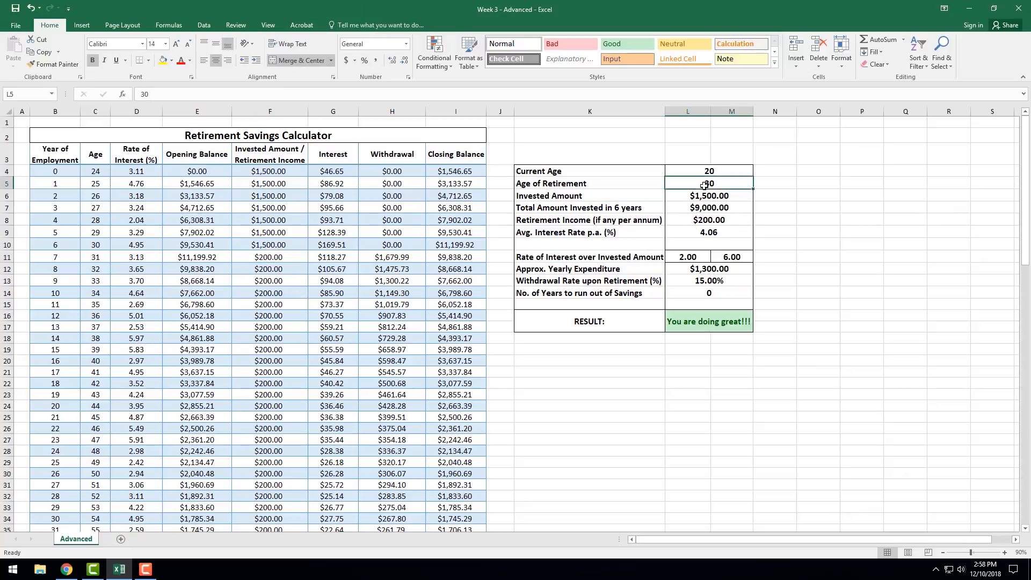
key(ctrl+z)
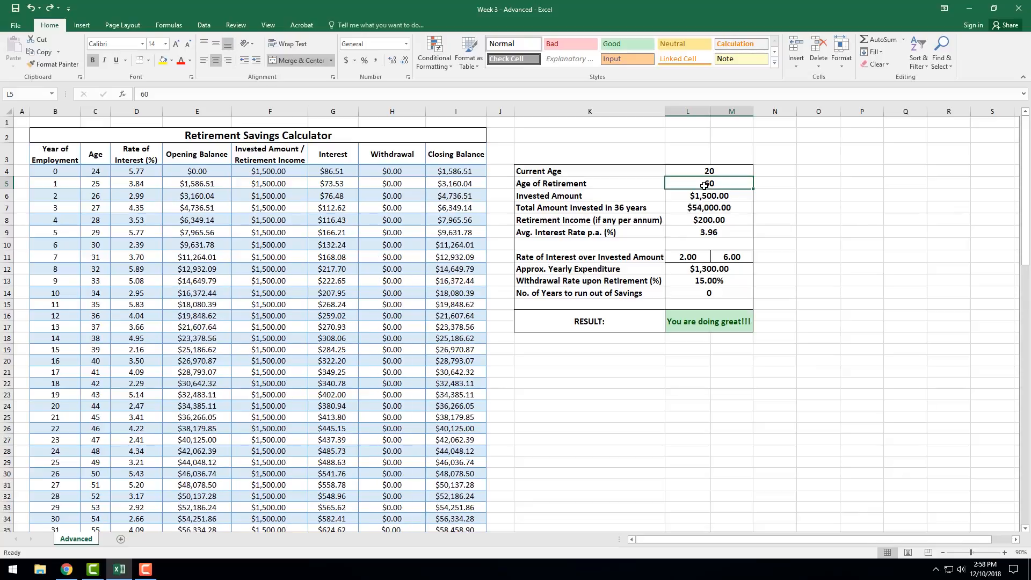
click(697, 219)
Examine the Retirement Income from F41 downward and the matching year of employment in B41.
scroll(329, 370, down, 6)
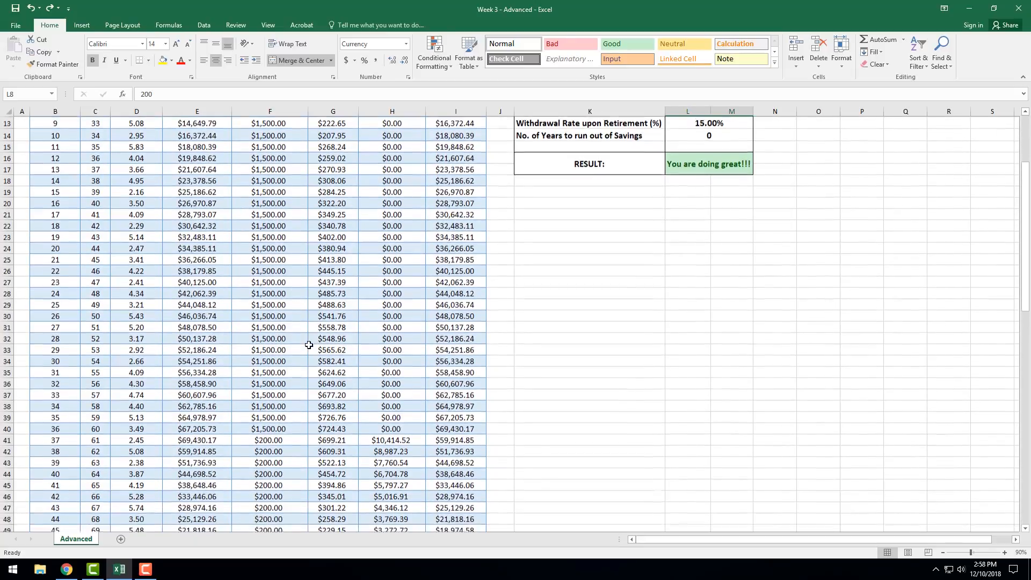
click(277, 372)
scroll(276, 371, down, 6)
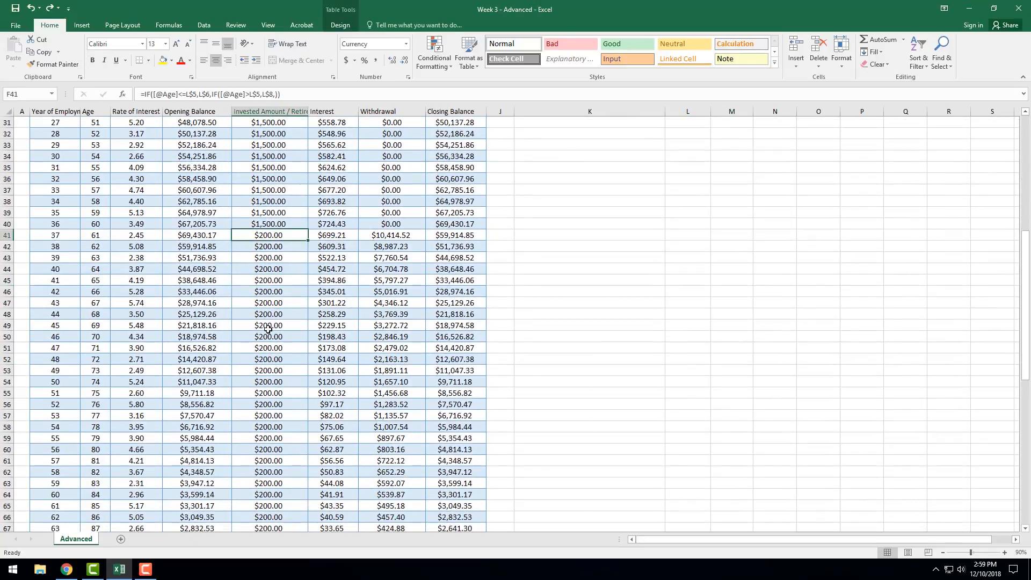
scroll(264, 379, up, 4)
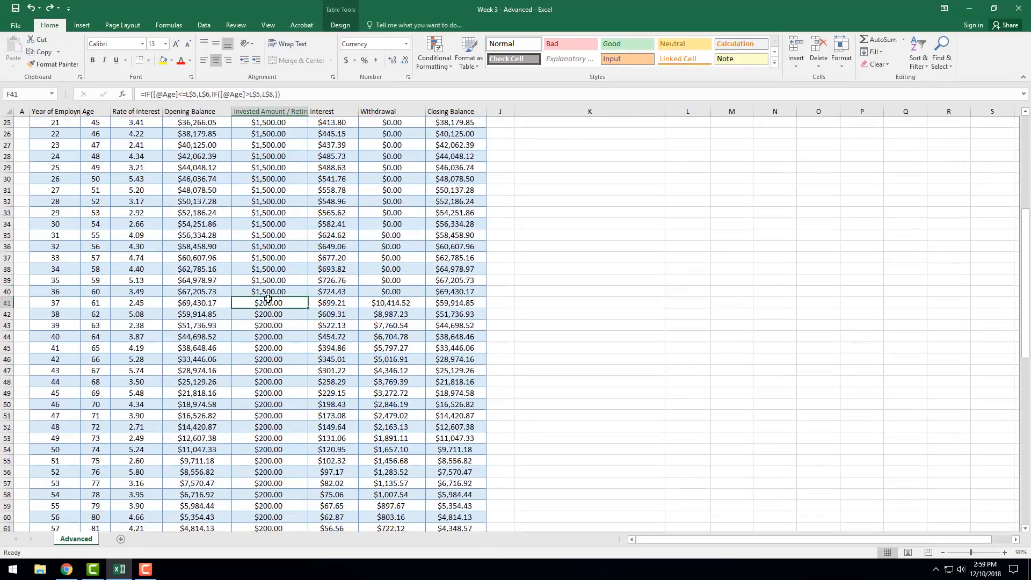
click(57, 301)
scroll(908, 231, up, 8)
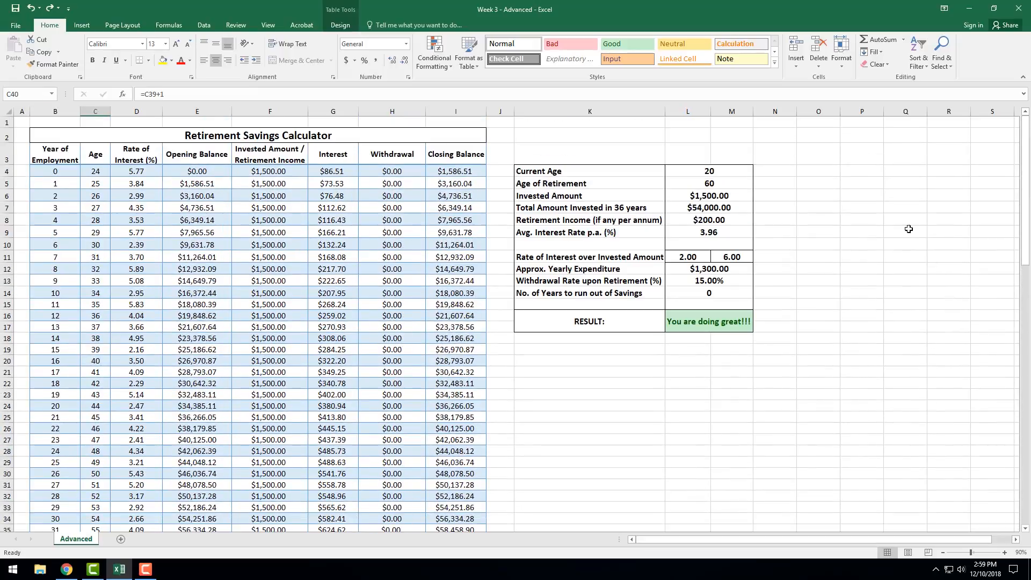
Inspect the Interest formula in G4 and the cells it draws on: rate D4, opening balance E4 and invested amount F4.
click(331, 171)
click(261, 169)
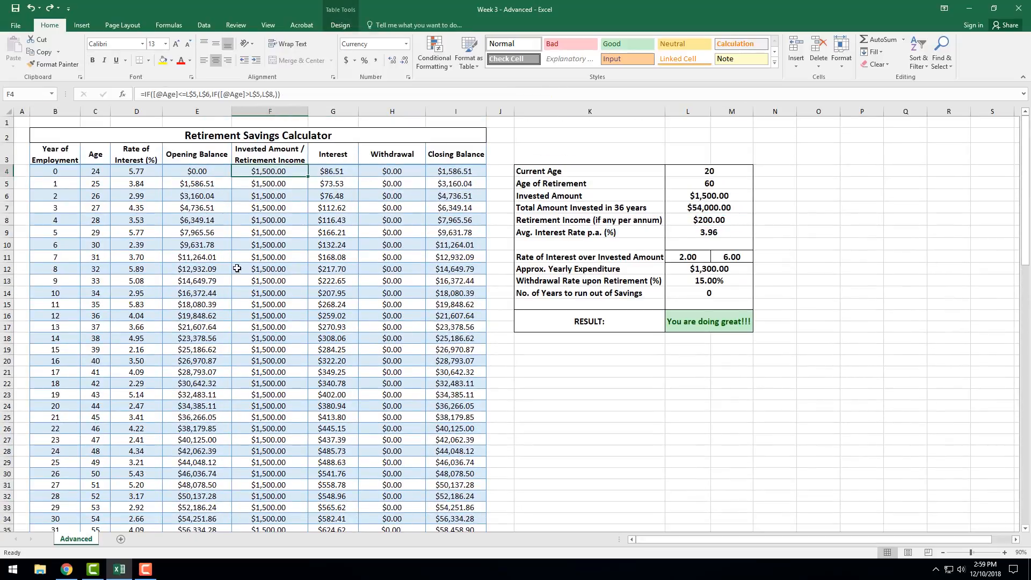
click(326, 170)
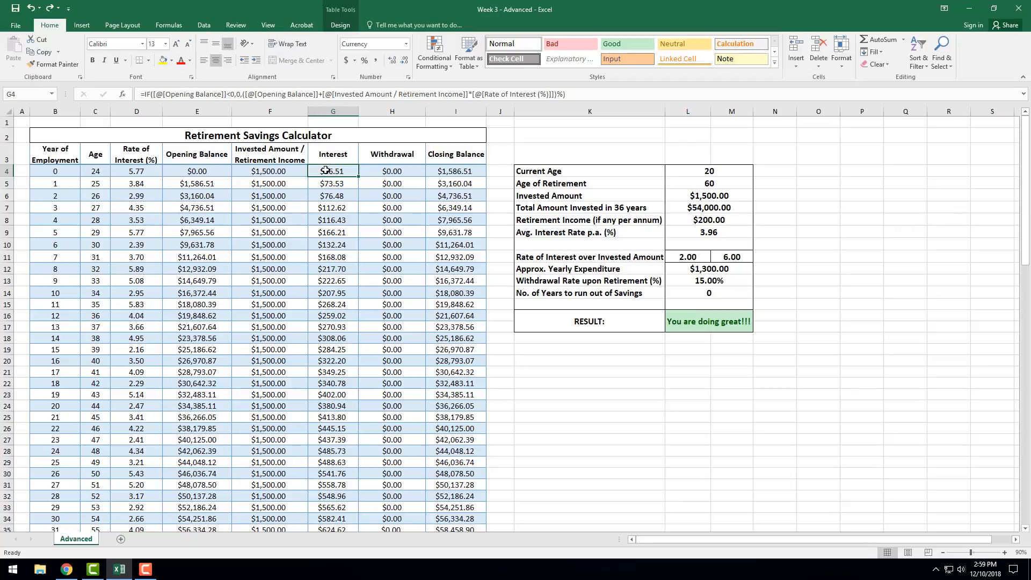
click(142, 172)
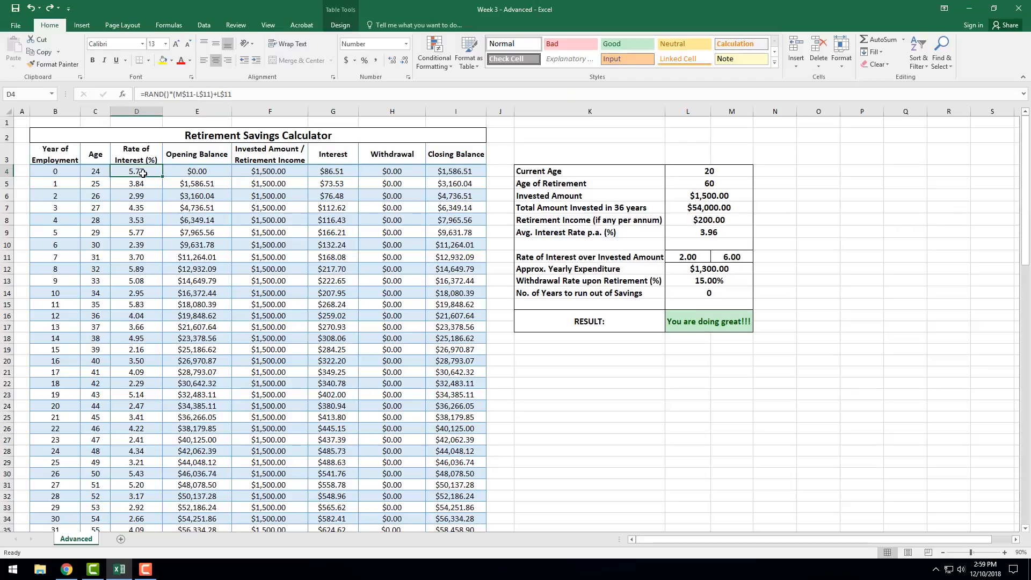
click(269, 171)
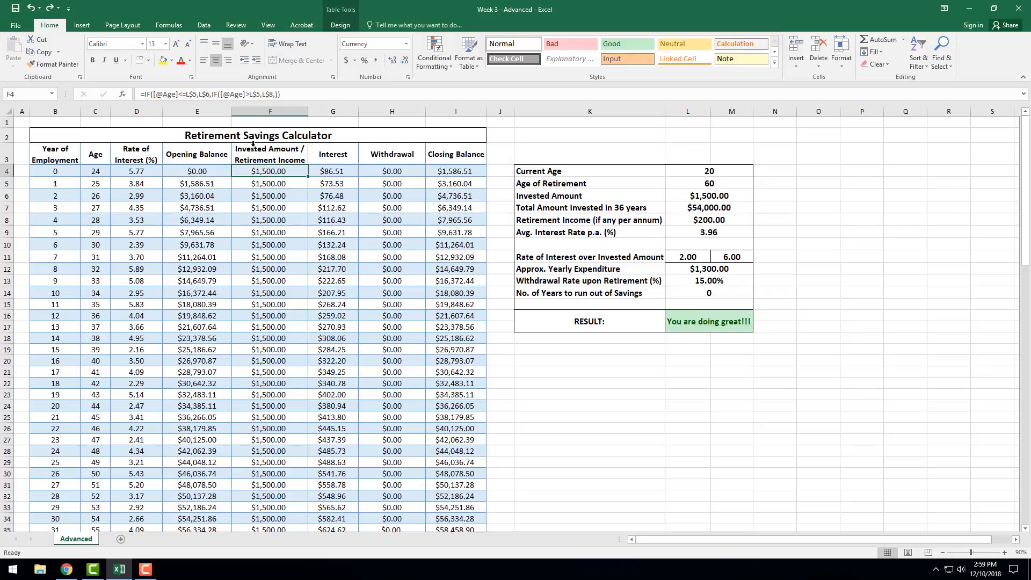
click(208, 171)
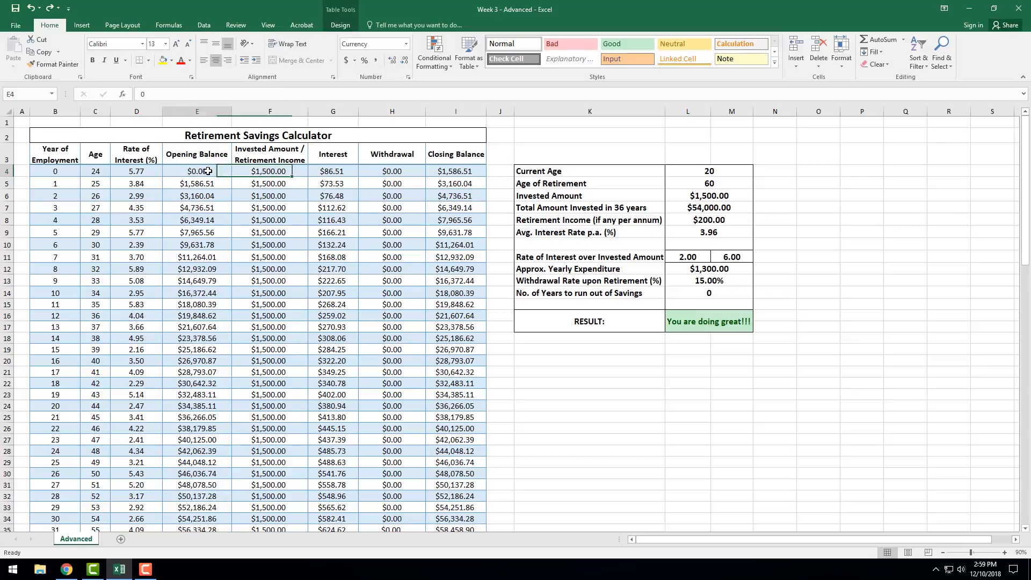
click(286, 171)
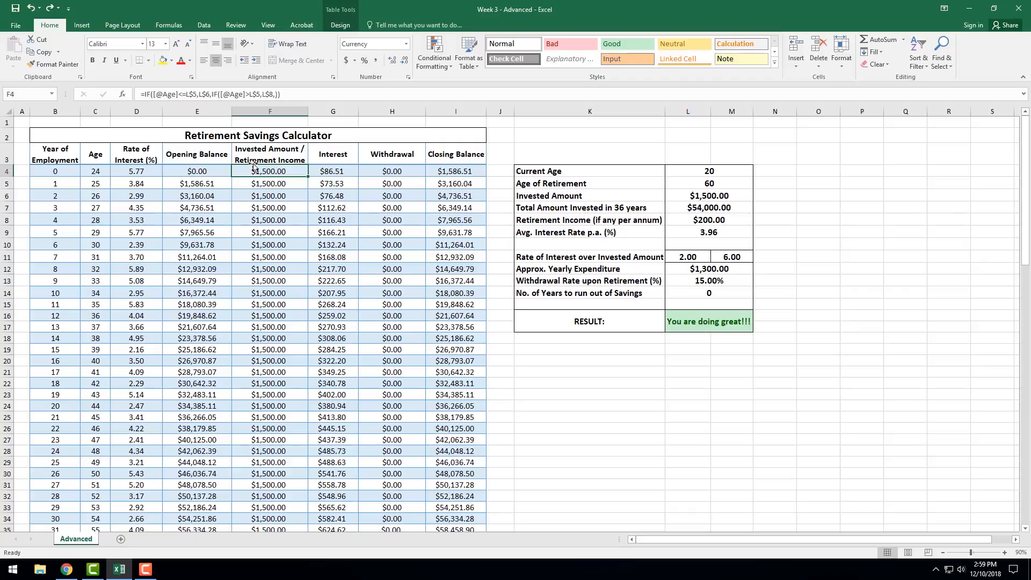
click(332, 170)
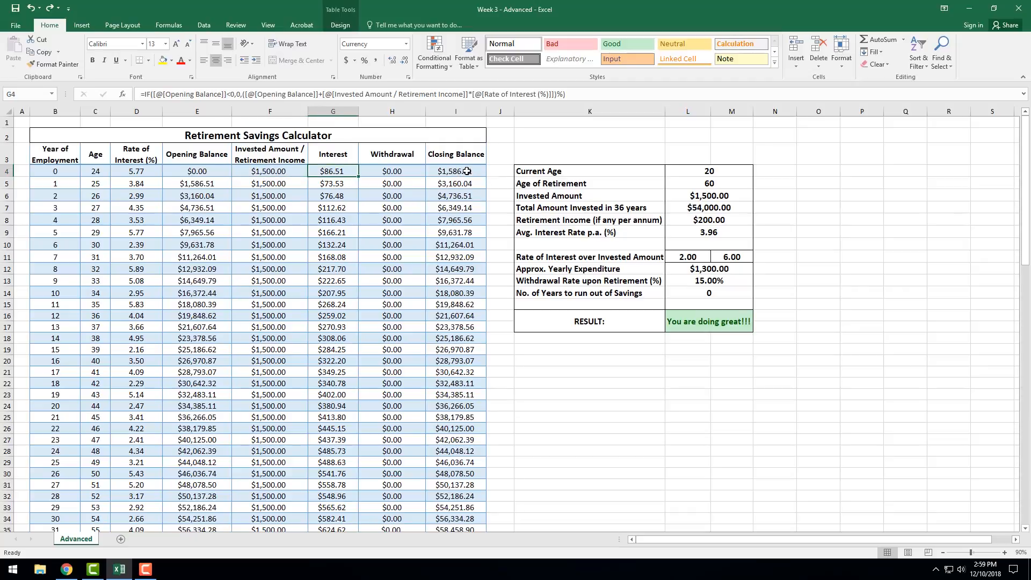
Trace the Closing Balance formula in I4 to the invested amount, interest, opening balance and withdrawal, without changing it.
click(467, 172)
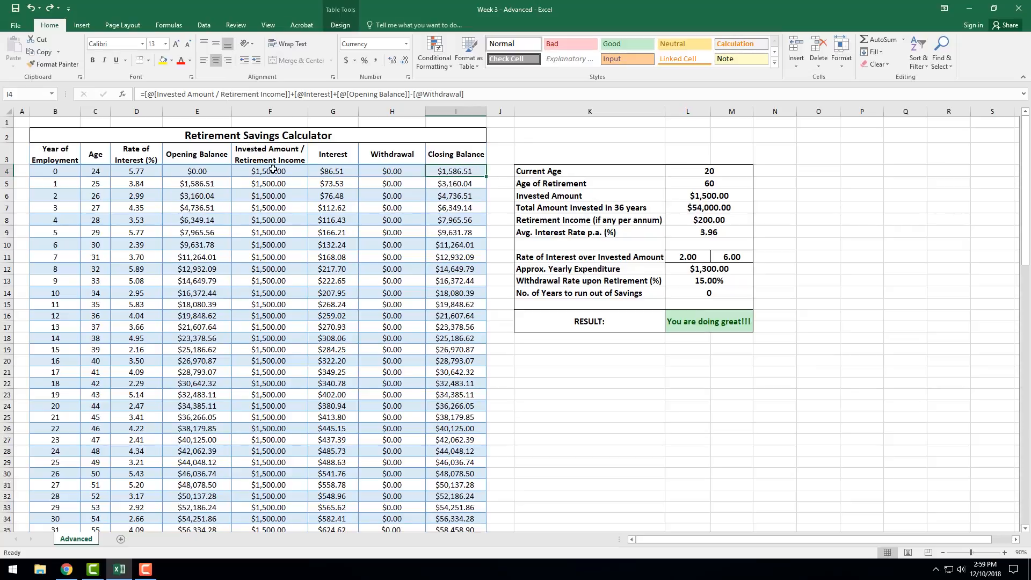
click(213, 95)
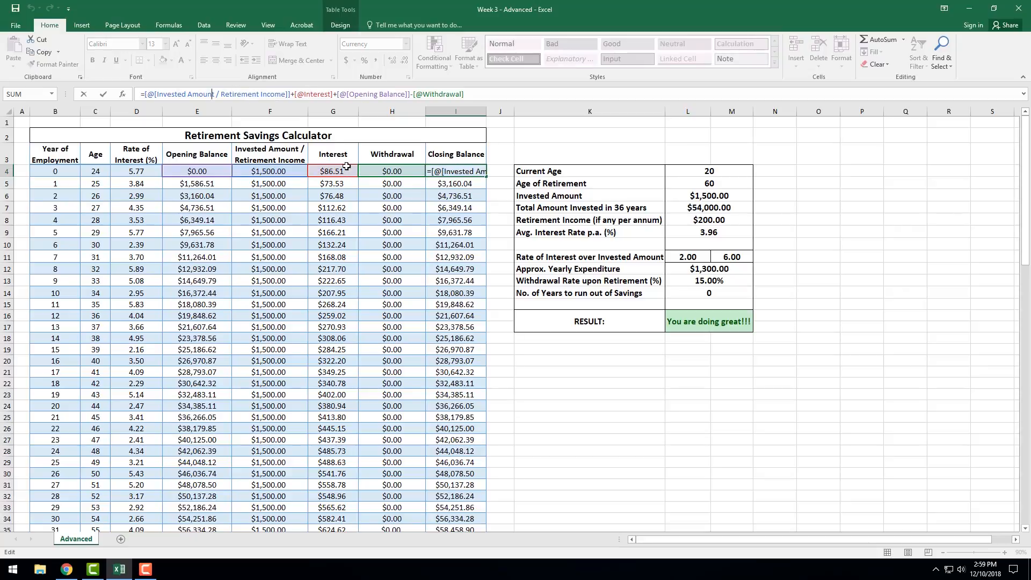
click(422, 186)
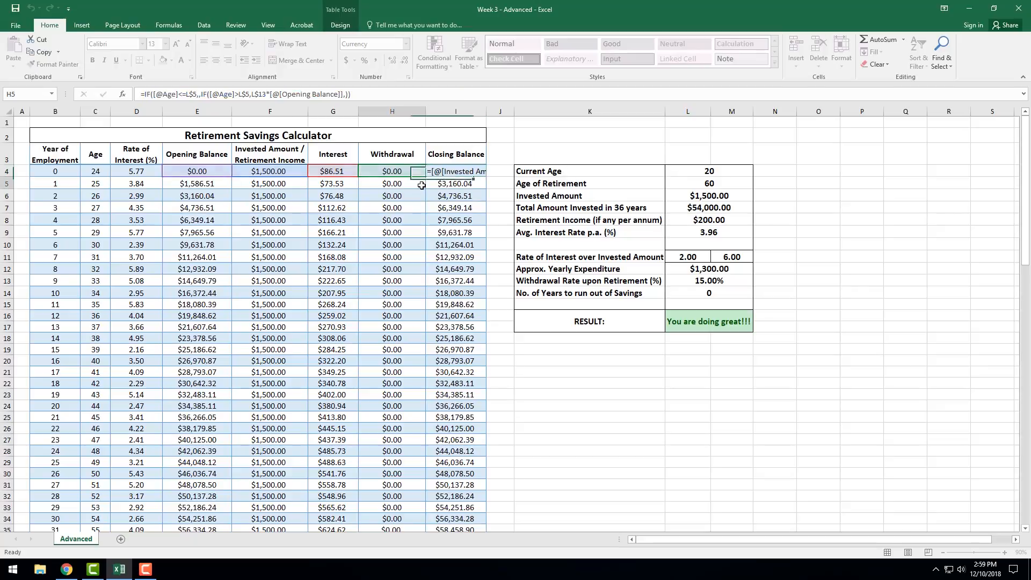
Trace the Opening Balance formula in E5 to the closing balance in I4, keeping the formula =I4.
click(461, 171)
click(209, 183)
text(=I4)
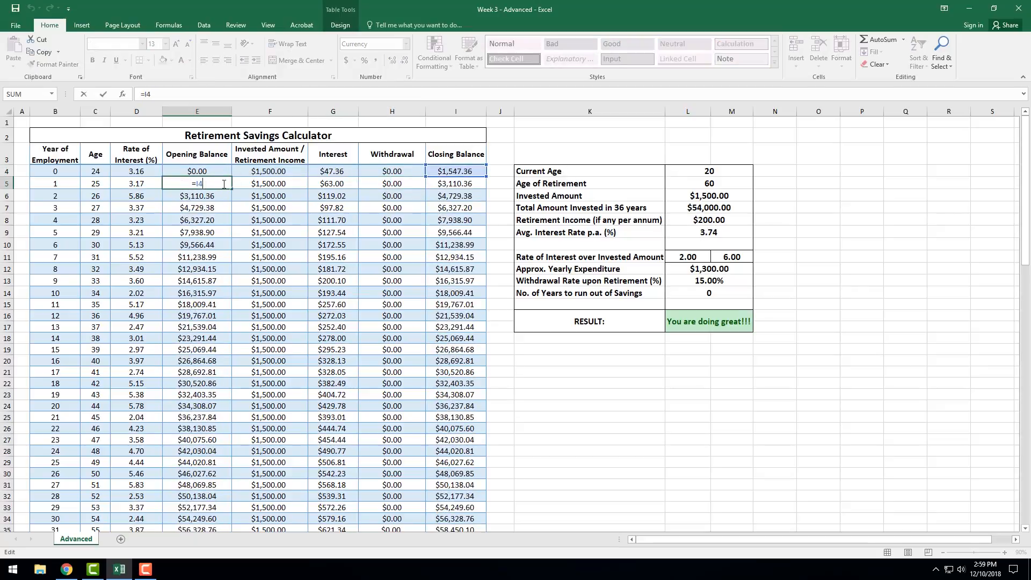
click(399, 182)
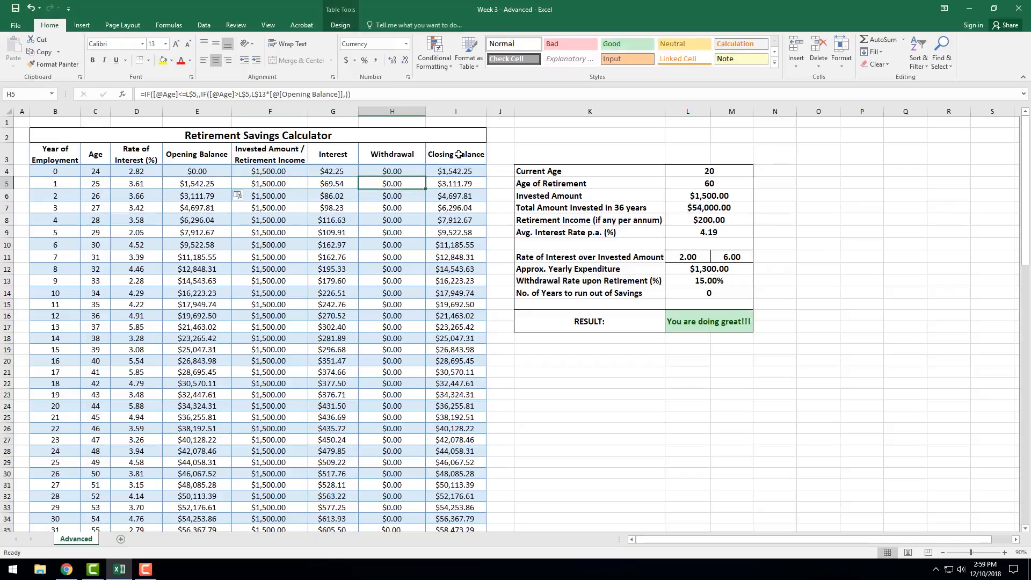
Examine the opening balance test and the calculation in G5's Interest IF formula, leaving the formula unchanged.
click(335, 183)
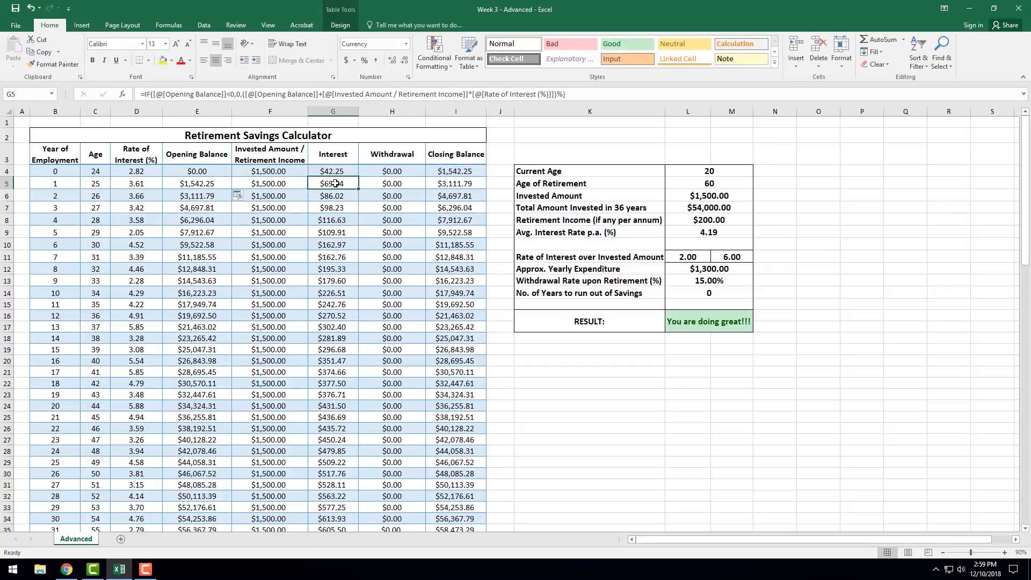
click(267, 94)
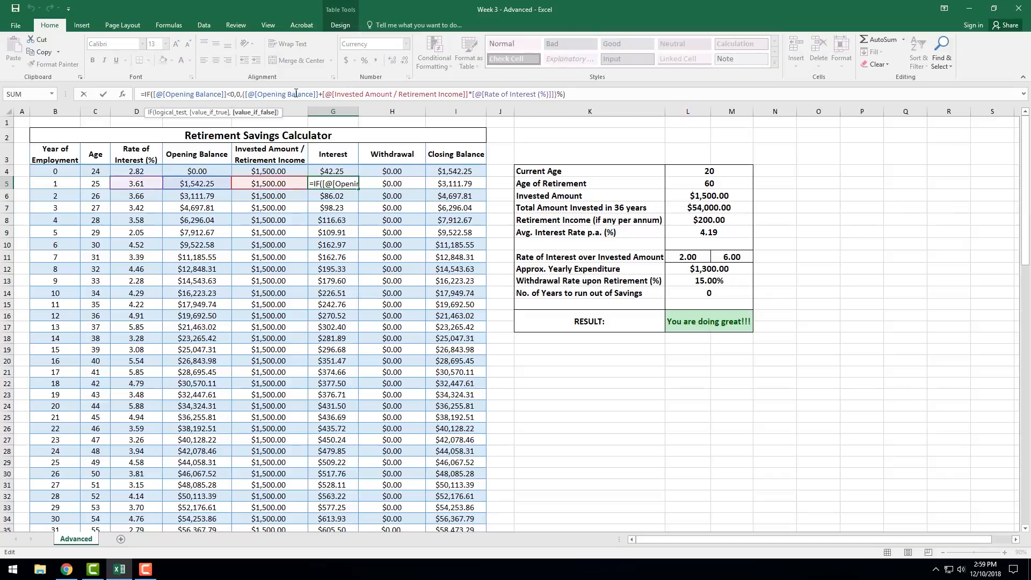
click(204, 95)
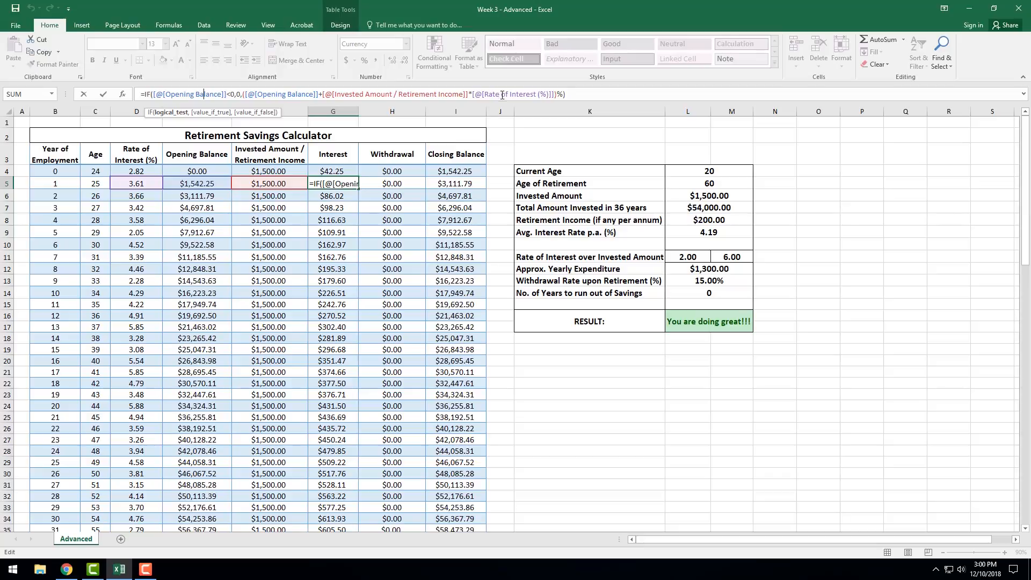
key(Return)
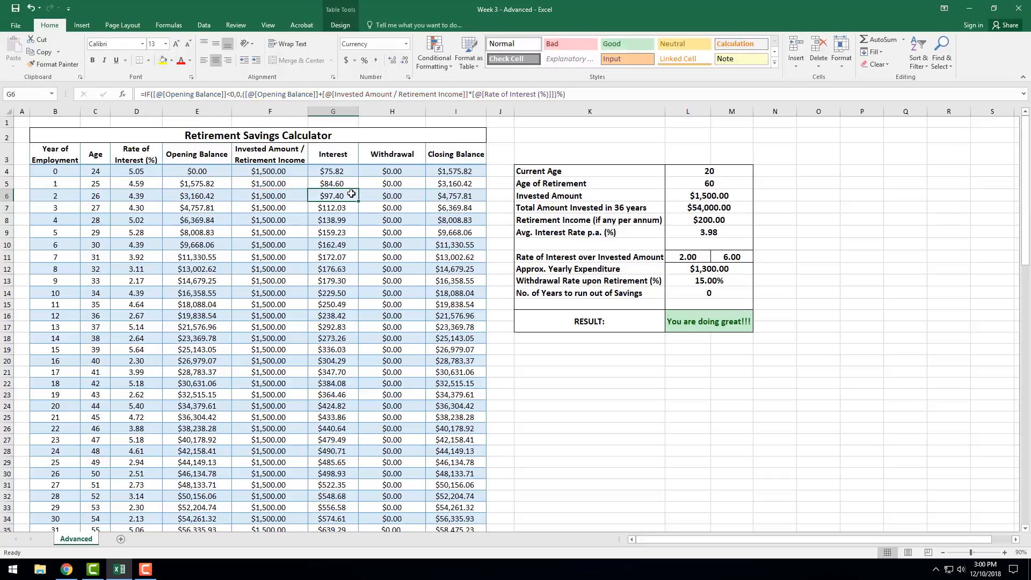
click(332, 185)
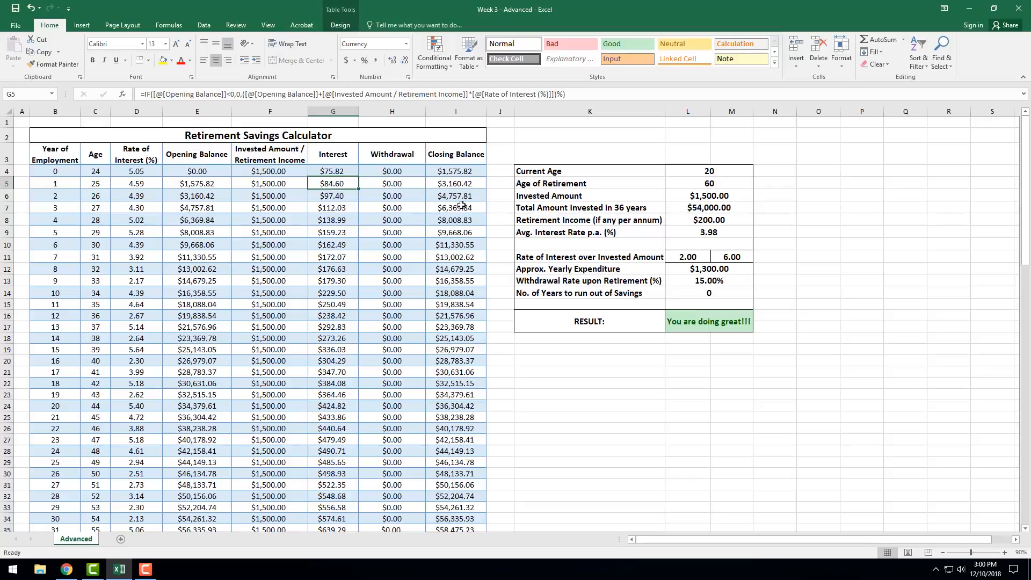
Inspect the Closing Balance formula in I5 and the Withdrawal column's formulas in H4 through H6.
click(454, 183)
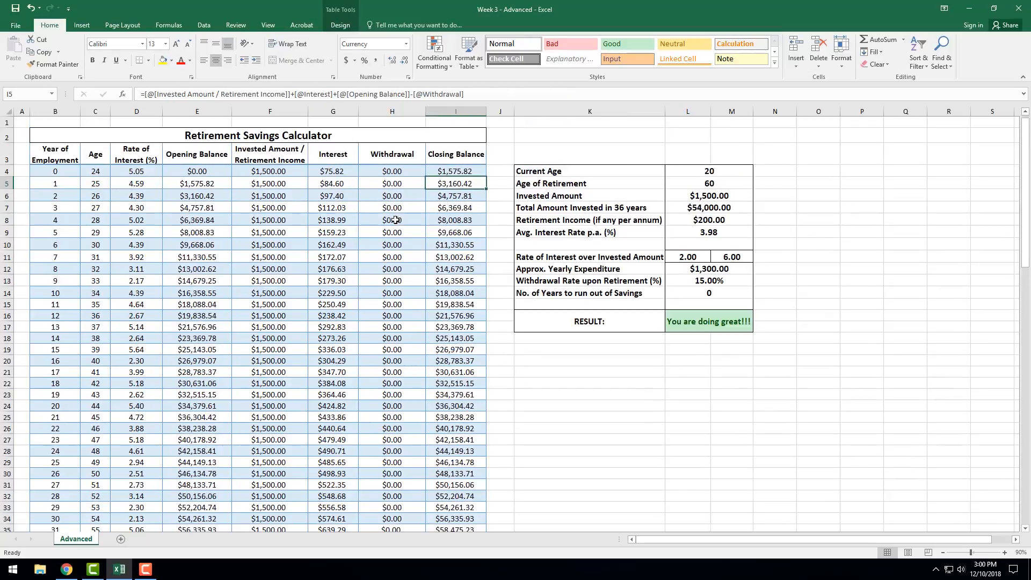
click(394, 155)
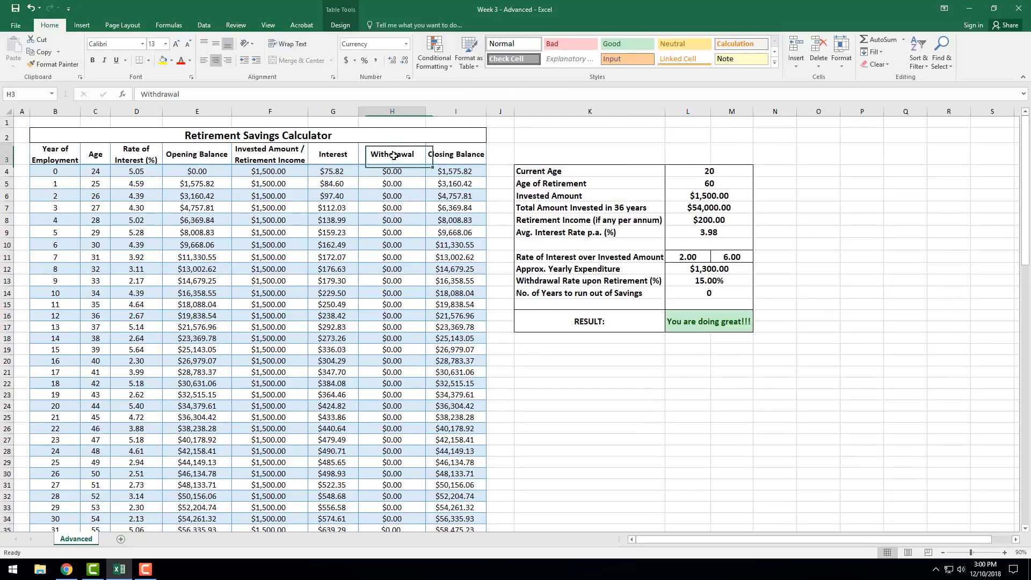
click(392, 112)
click(391, 170)
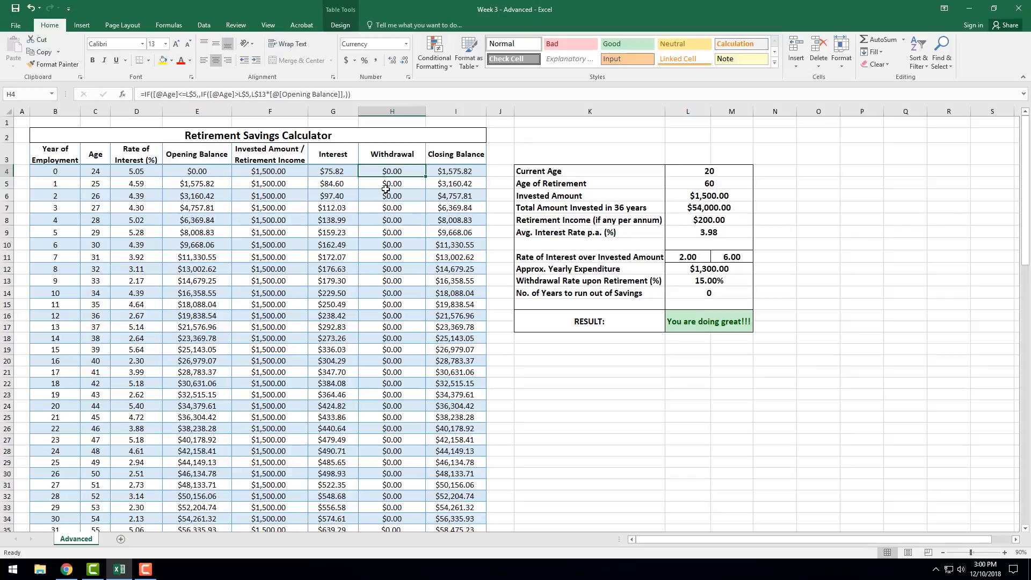
click(386, 184)
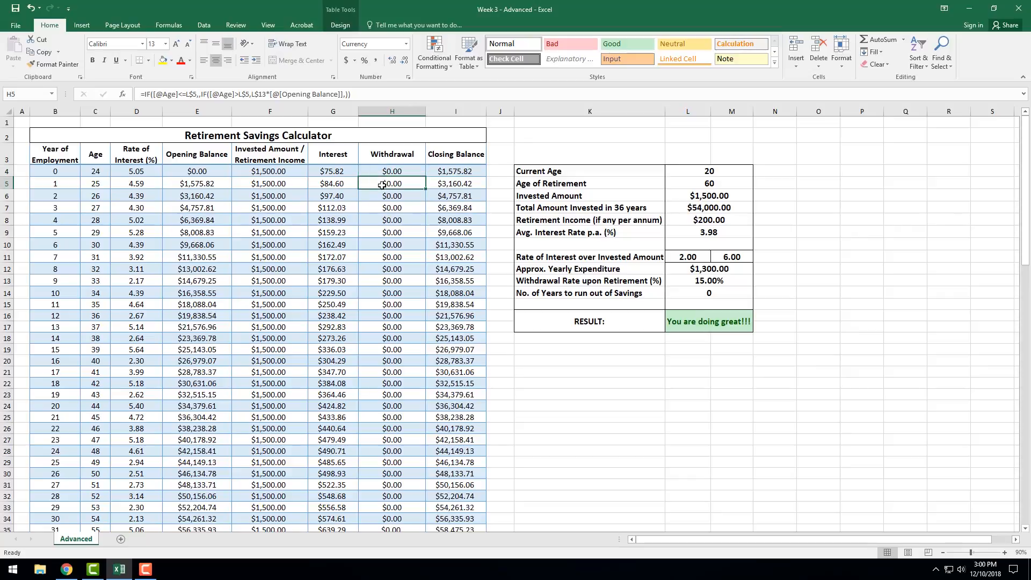
click(372, 170)
click(371, 181)
click(373, 172)
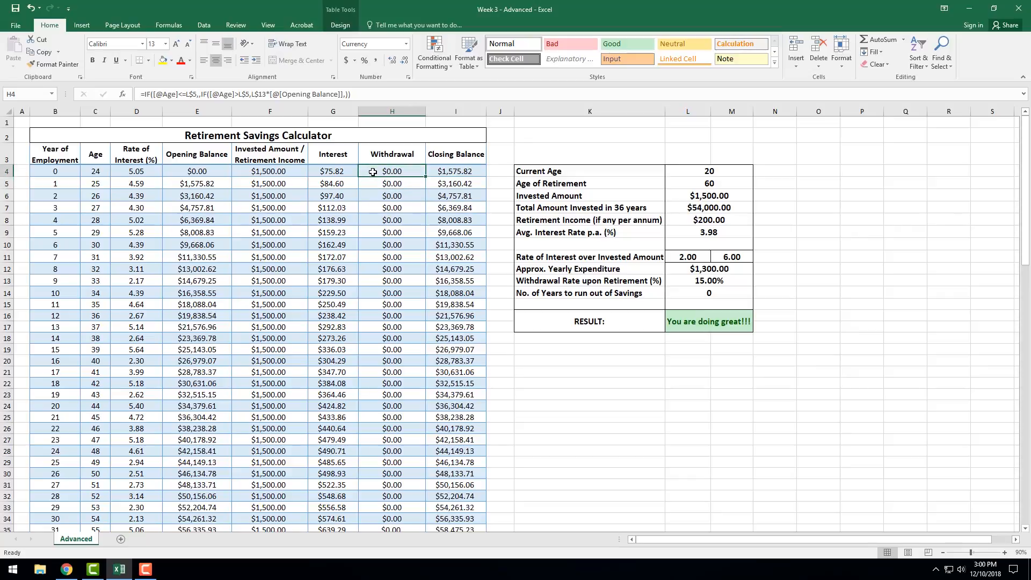
click(372, 187)
click(373, 175)
click(373, 192)
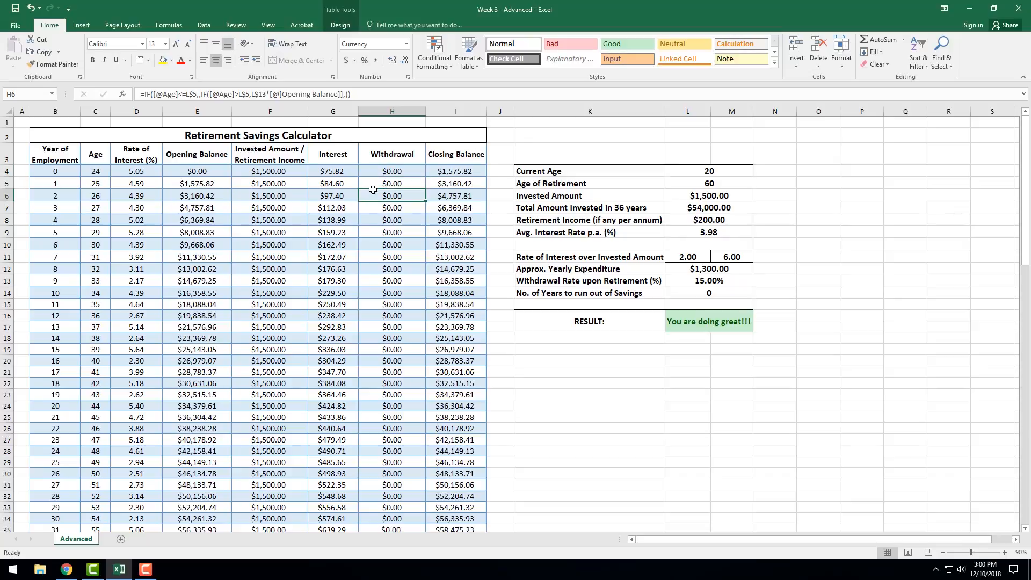
click(373, 186)
Examine the Withdrawal column for the employment years, from H4 down to the retirement-age row at H40.
scroll(373, 186, down, 6)
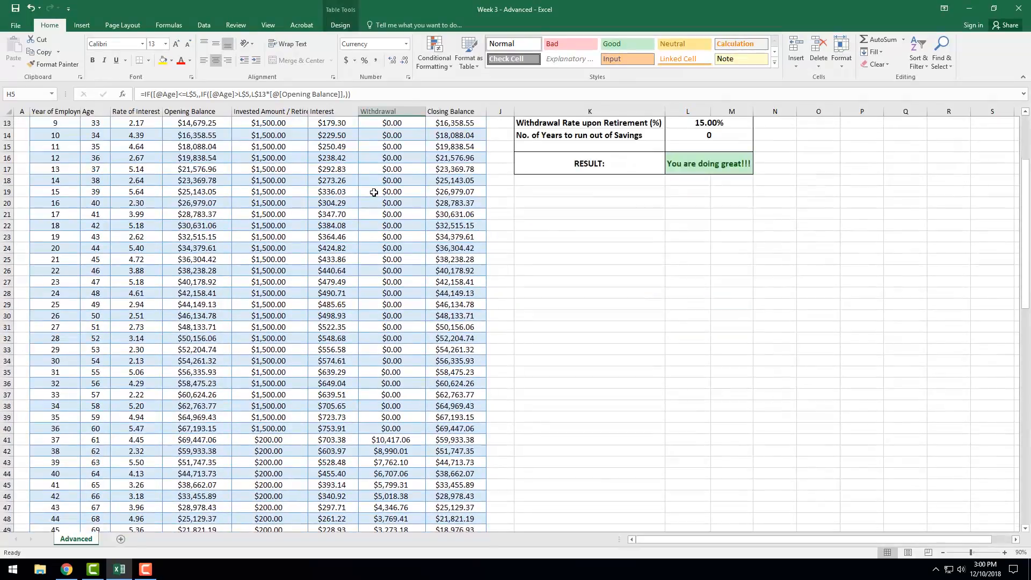
click(375, 359)
scroll(383, 346, up, 6)
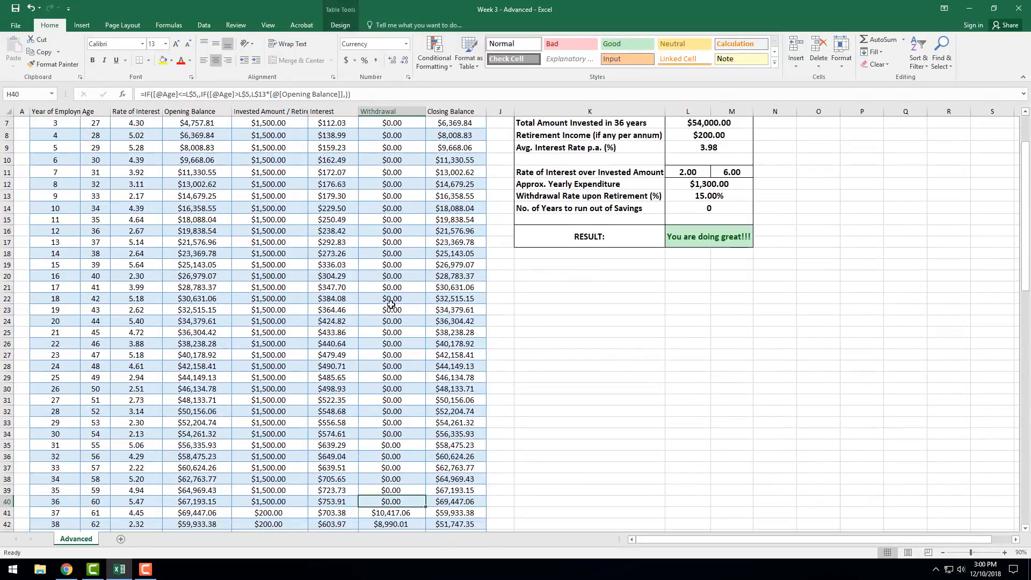
click(388, 181)
click(388, 170)
click(387, 230)
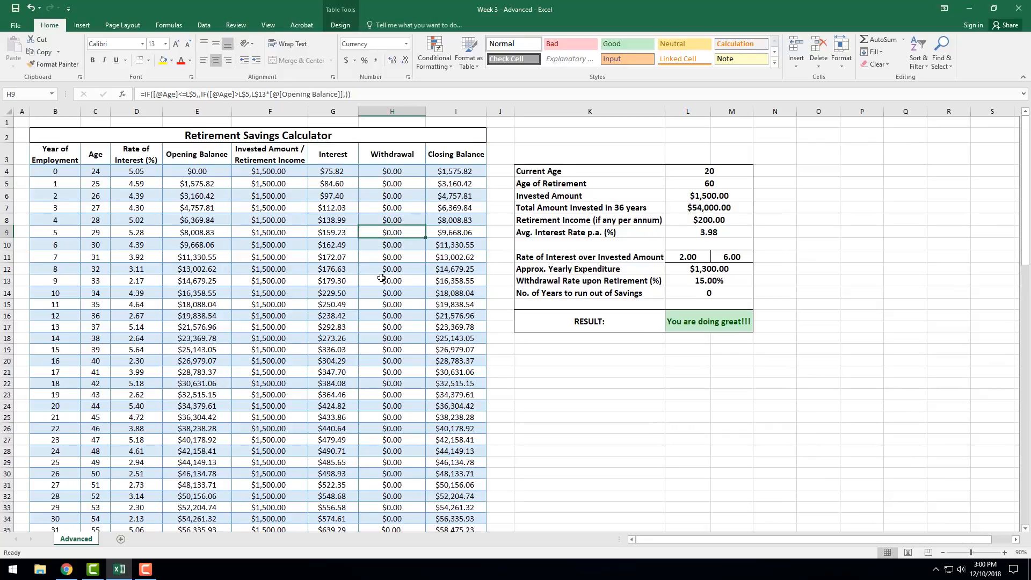
click(388, 257)
click(387, 359)
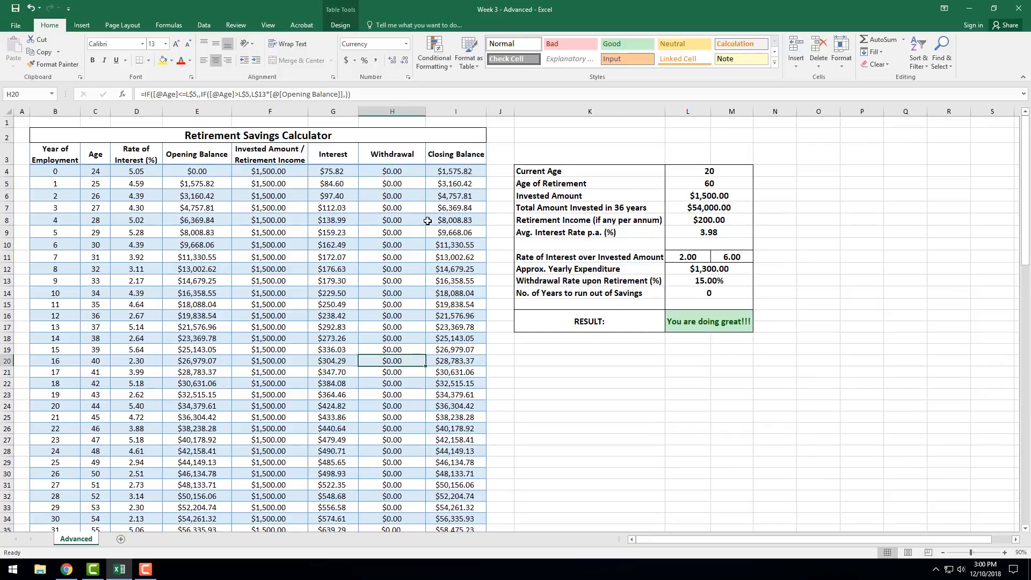
Check the Withdrawal Rate upon Retirement in L13 and the withdrawals in the rows after retirement age.
click(652, 280)
click(694, 281)
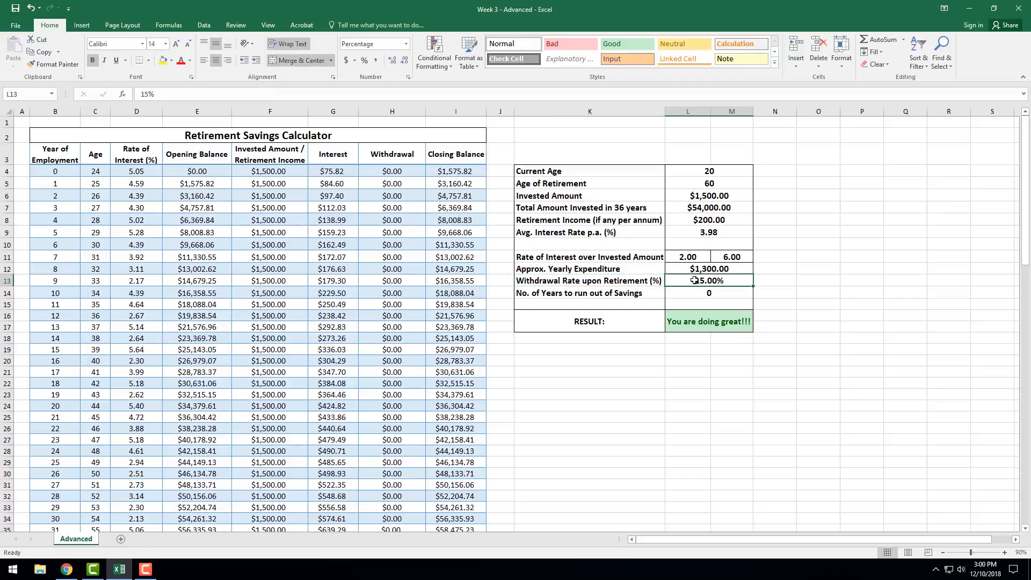
scroll(443, 280, down, 4)
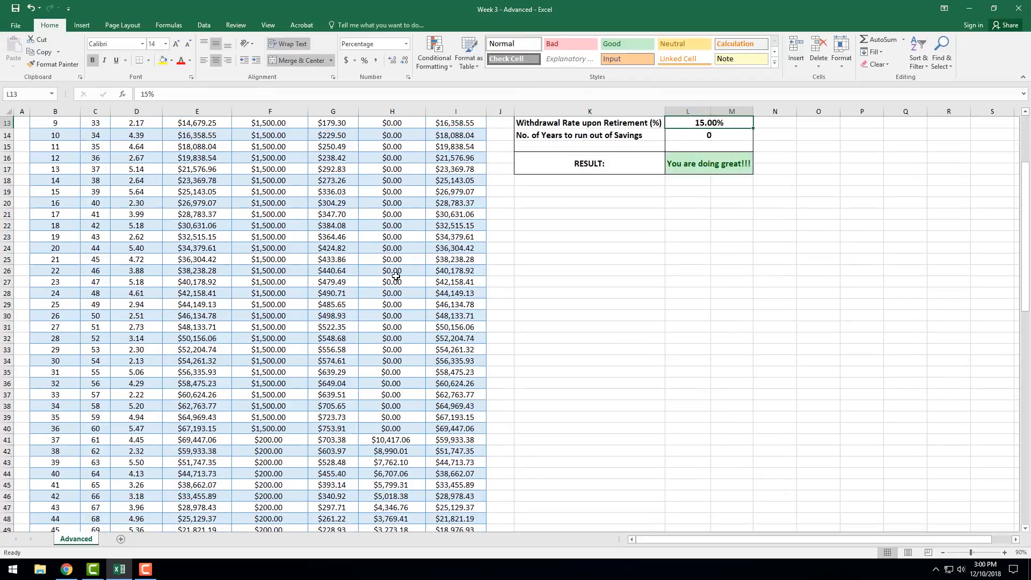
scroll(396, 275, up, 4)
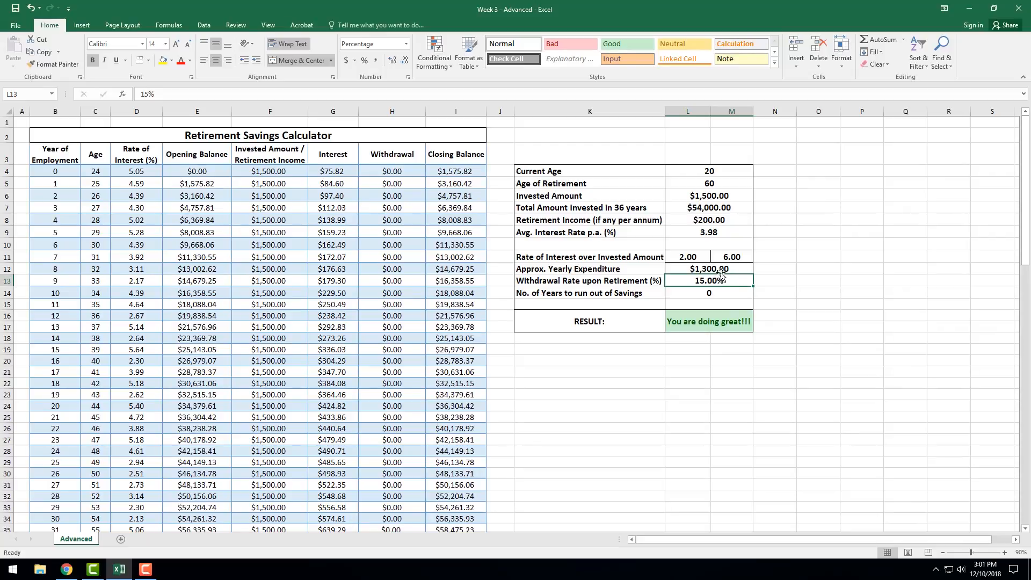
Examine the two age tests against L5 in H4's Withdrawal IF formula, leaving the formula unchanged.
click(392, 170)
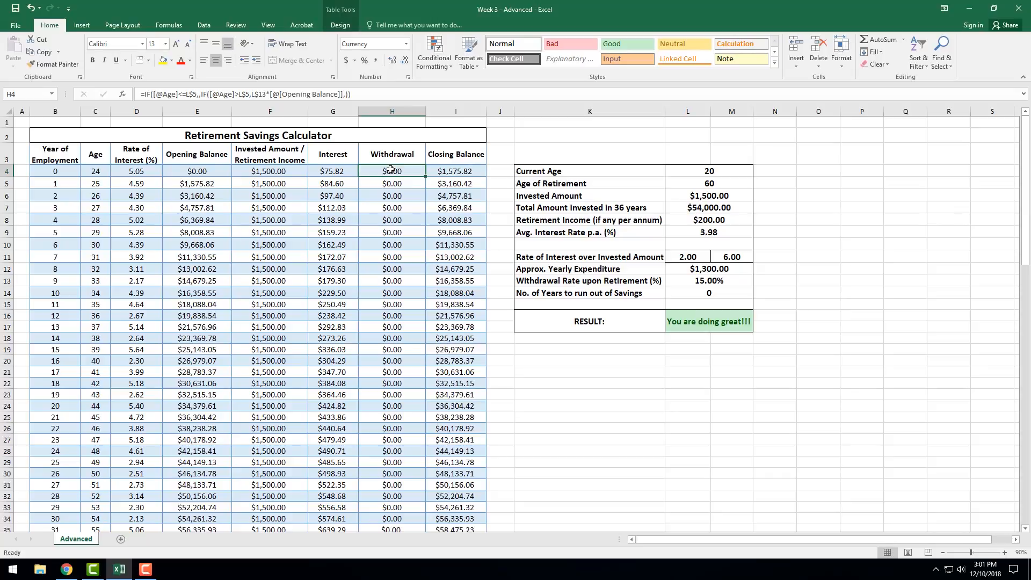
double_click(391, 171)
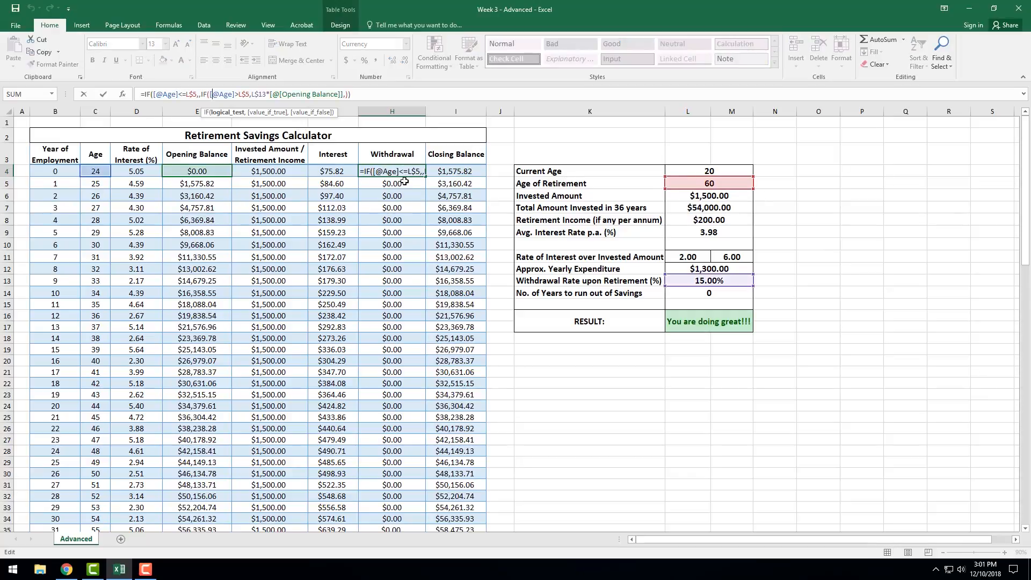
click(198, 95)
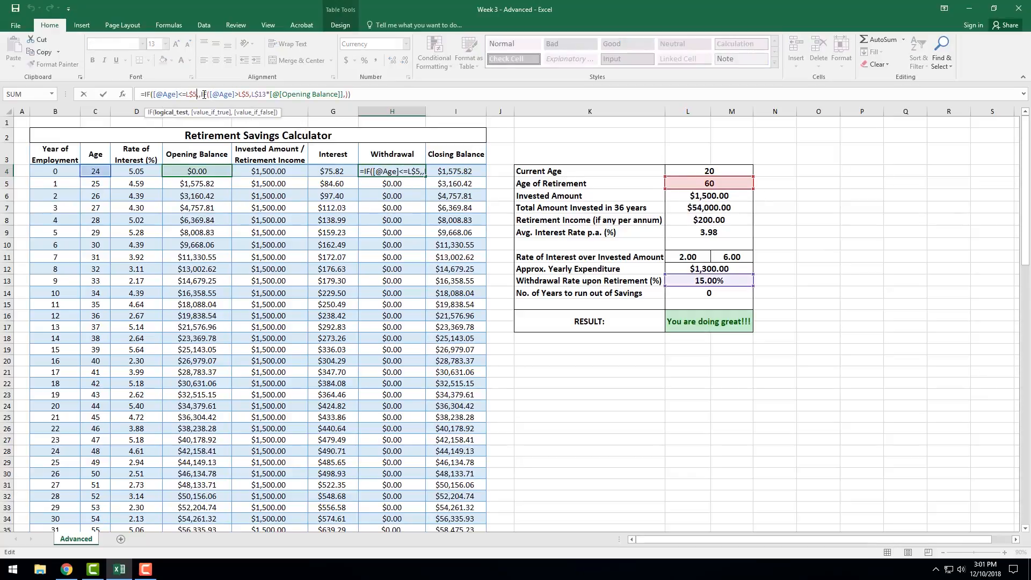
drag(239, 93, 250, 94)
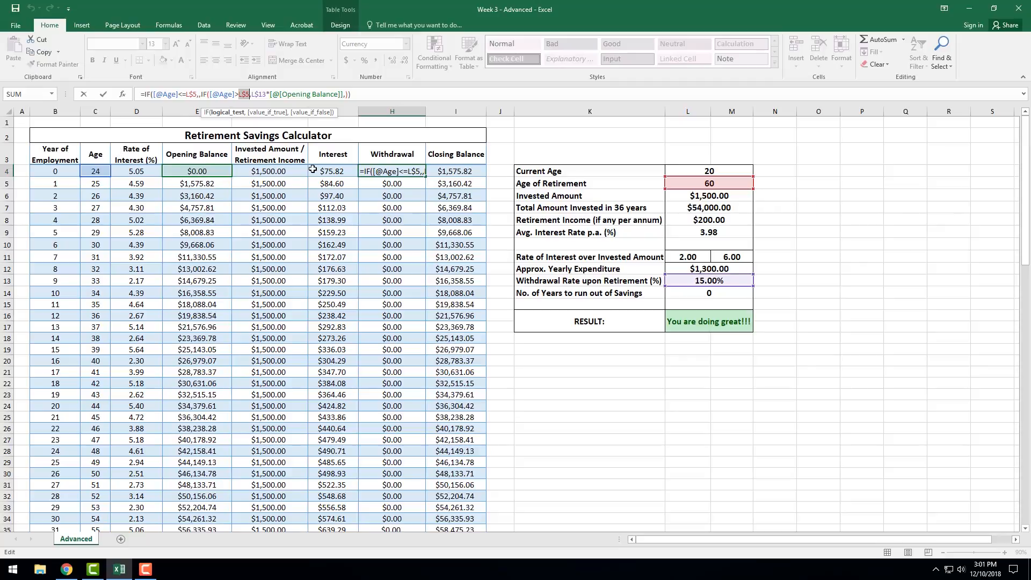
key(Return)
Inspect the first year after retirement in row 41, including its withdrawal H41 and opening balance E41.
scroll(378, 380, down, 6)
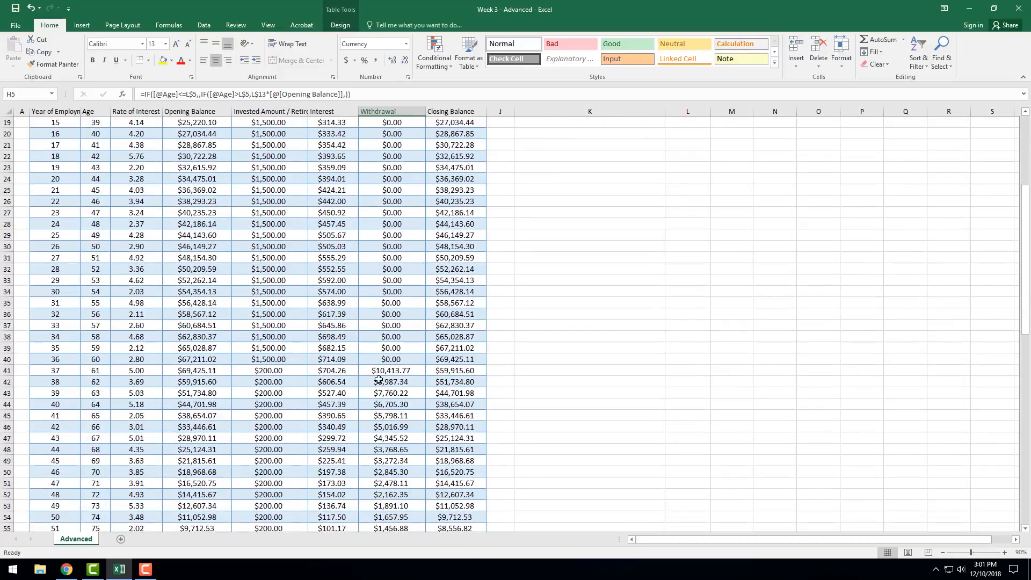
click(7, 370)
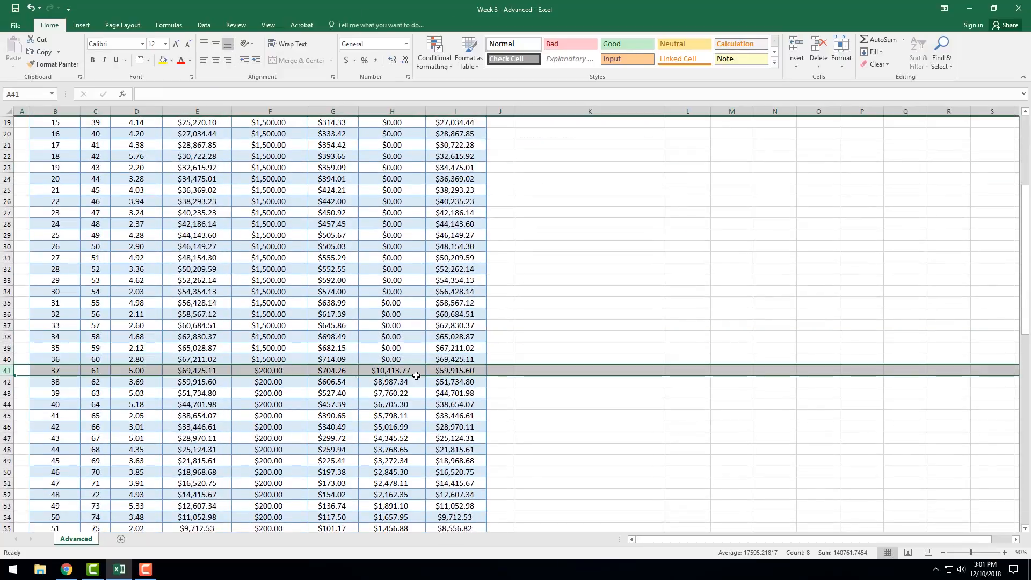
click(392, 370)
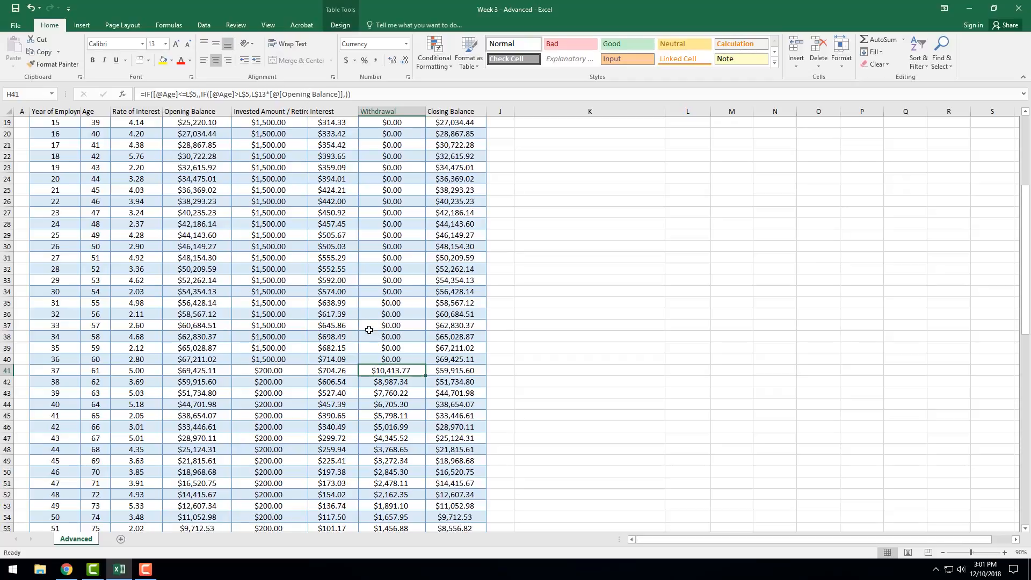
click(212, 370)
scroll(727, 345, up, 5)
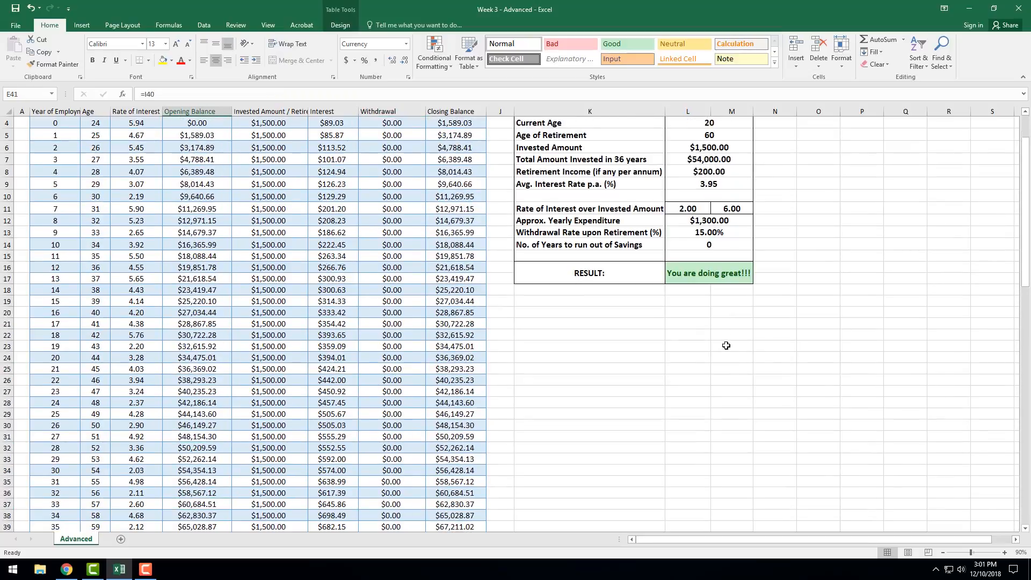
Set the Withdrawal Rate upon Retirement in L13 to 12%.
click(704, 236)
scroll(394, 331, up, 1)
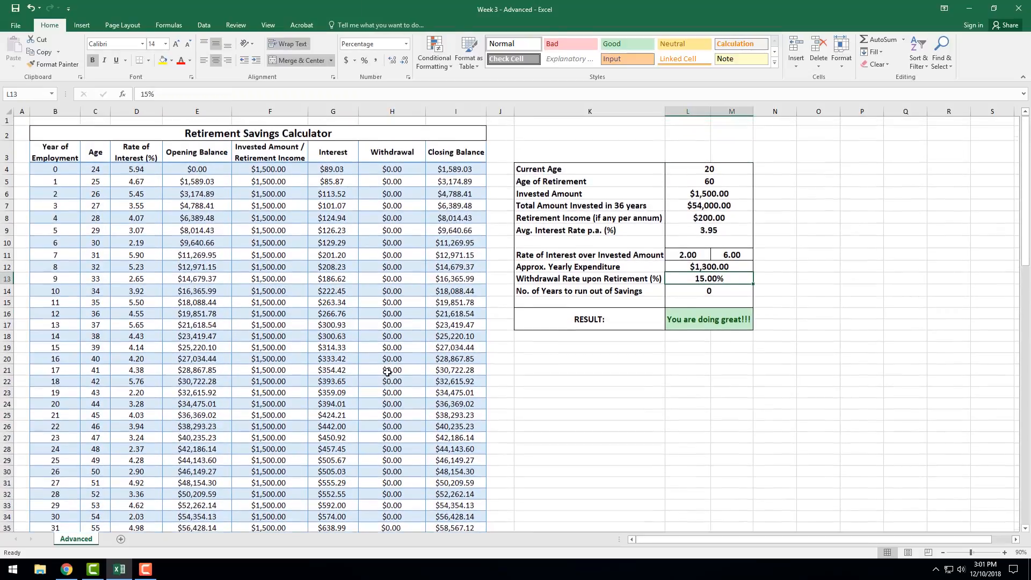
scroll(735, 127, down, 5)
scroll(732, 185, up, 1)
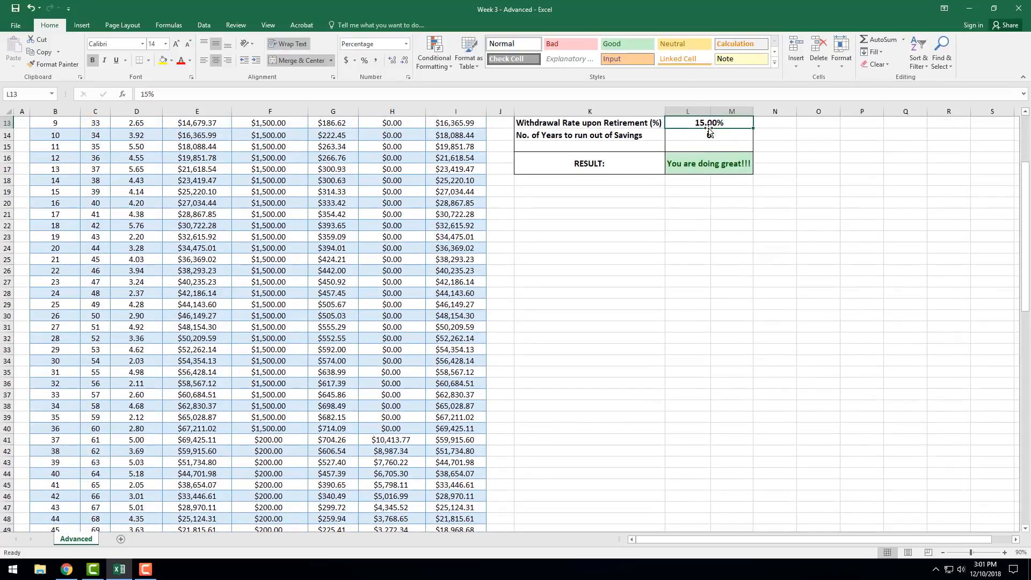
text(12)
key(Return)
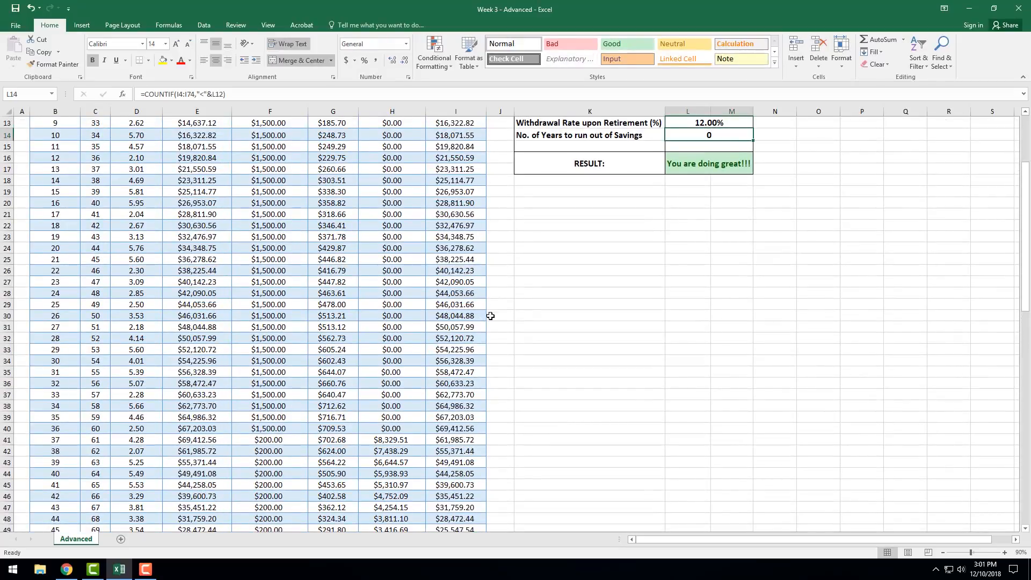
Review the recalculated table down to its last row, checking the age in C74 and closing balance in I74.
click(537, 304)
scroll(564, 255, up, 2)
scroll(342, 380, down, 6)
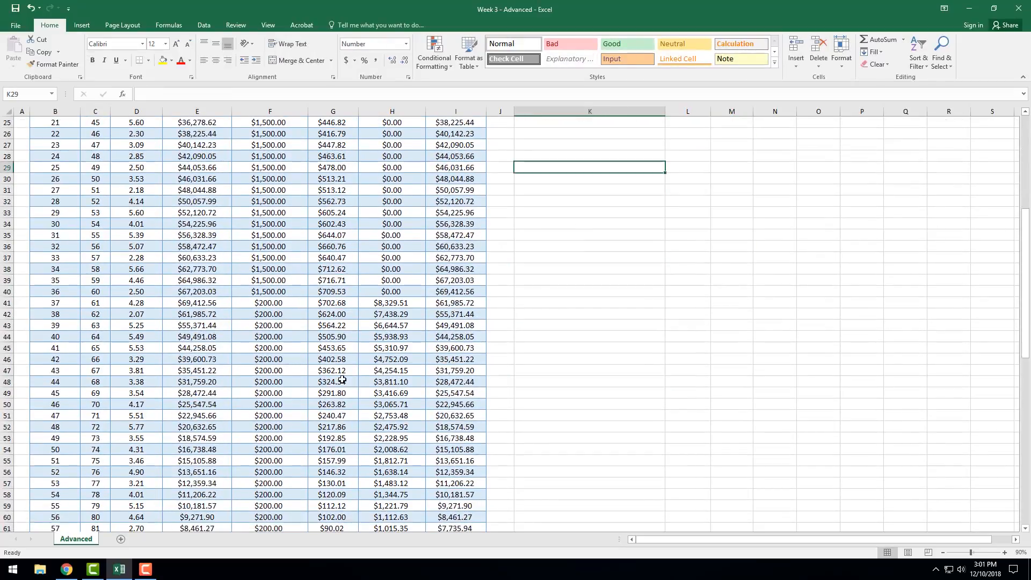
scroll(342, 380, down, 7)
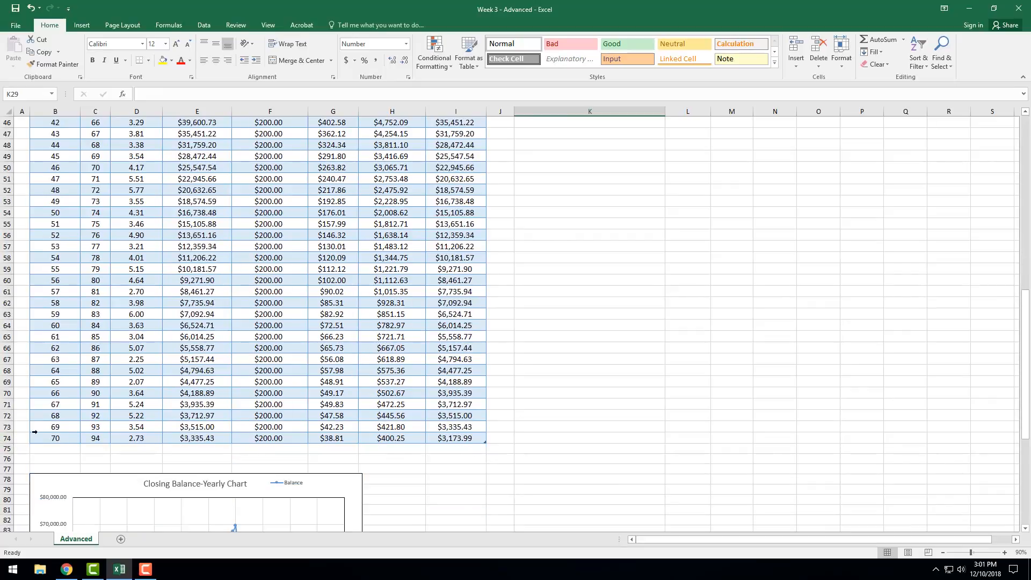
click(8, 437)
click(98, 438)
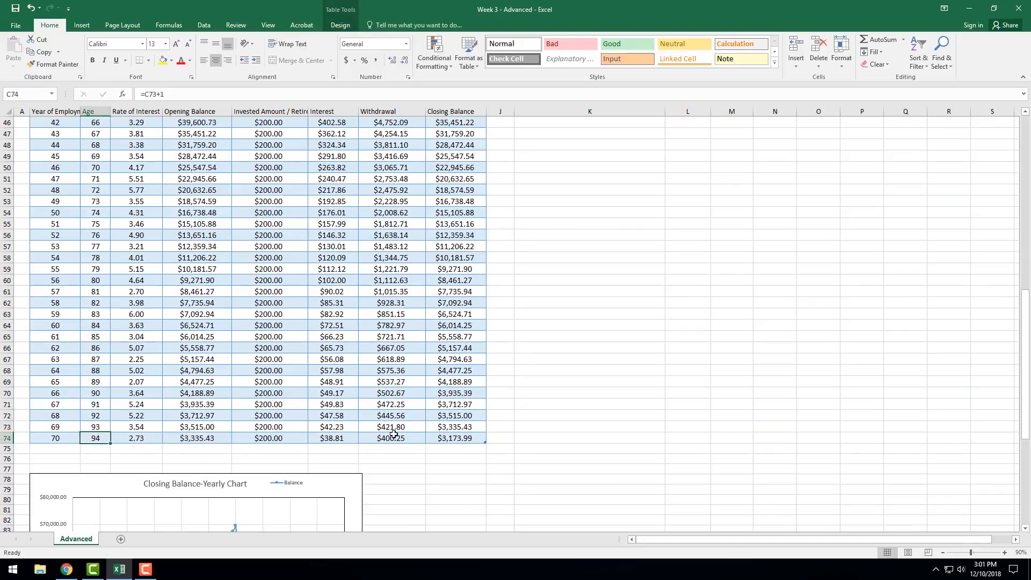
click(445, 439)
scroll(422, 422, down, 2)
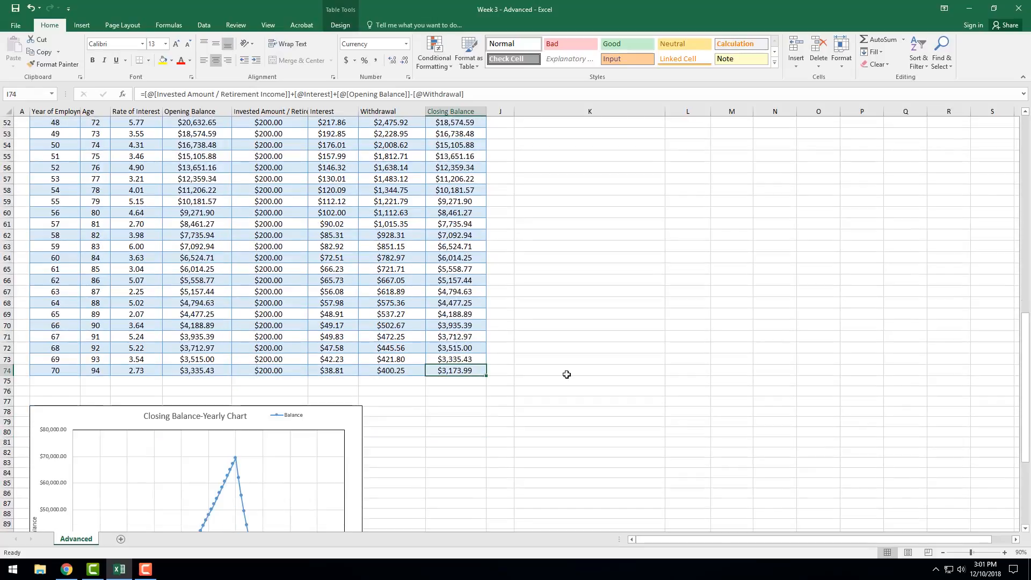
Check the Age of Retirement in L5 and the Invested Amount in L6 against the formula in F4.
scroll(707, 368, up, 17)
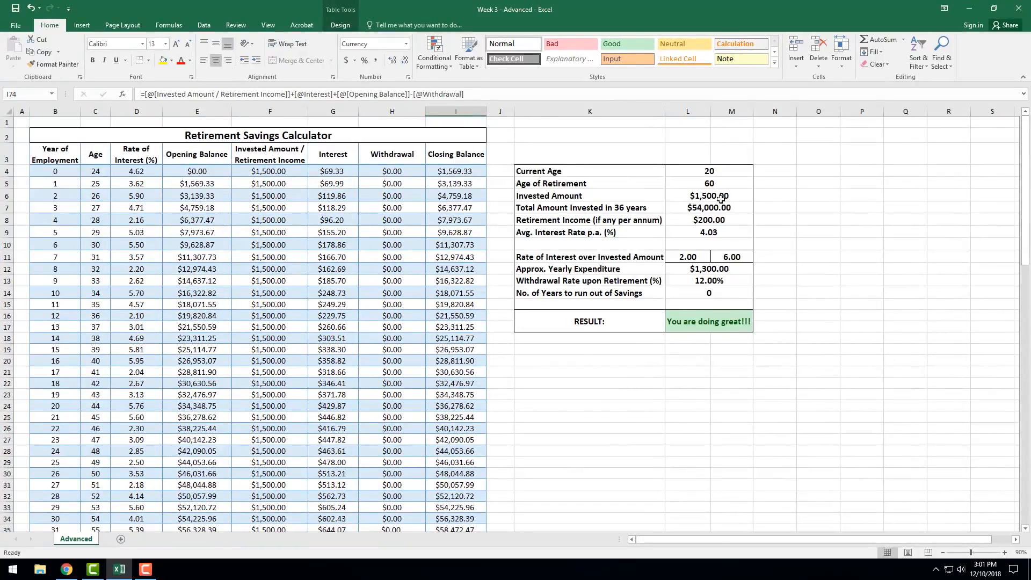
click(704, 180)
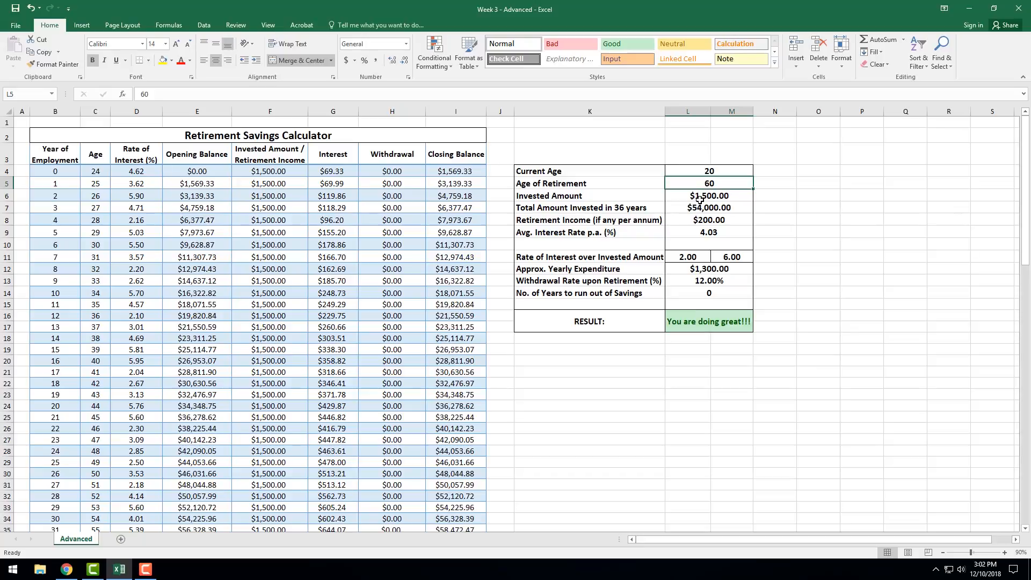
click(699, 199)
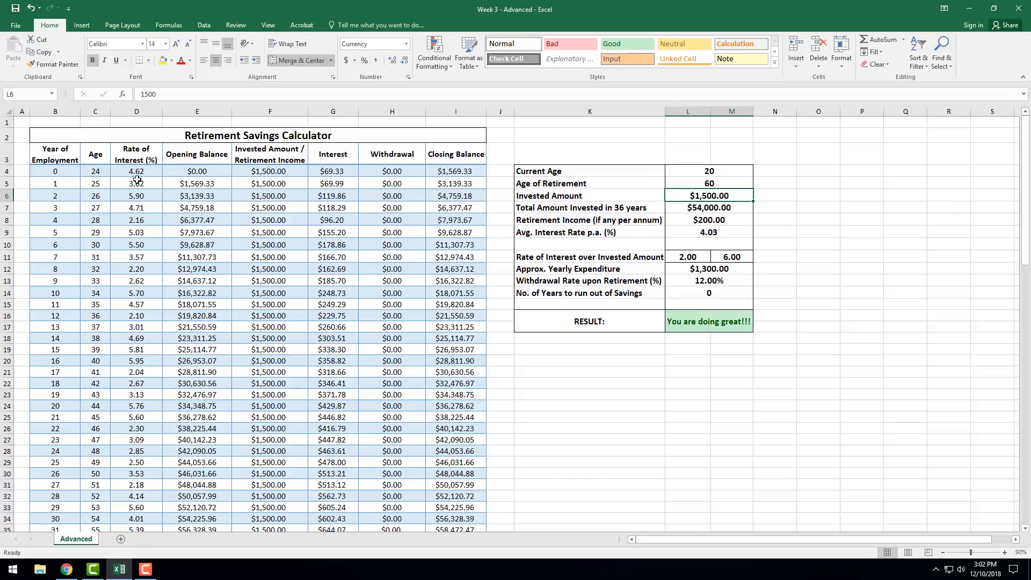
click(280, 175)
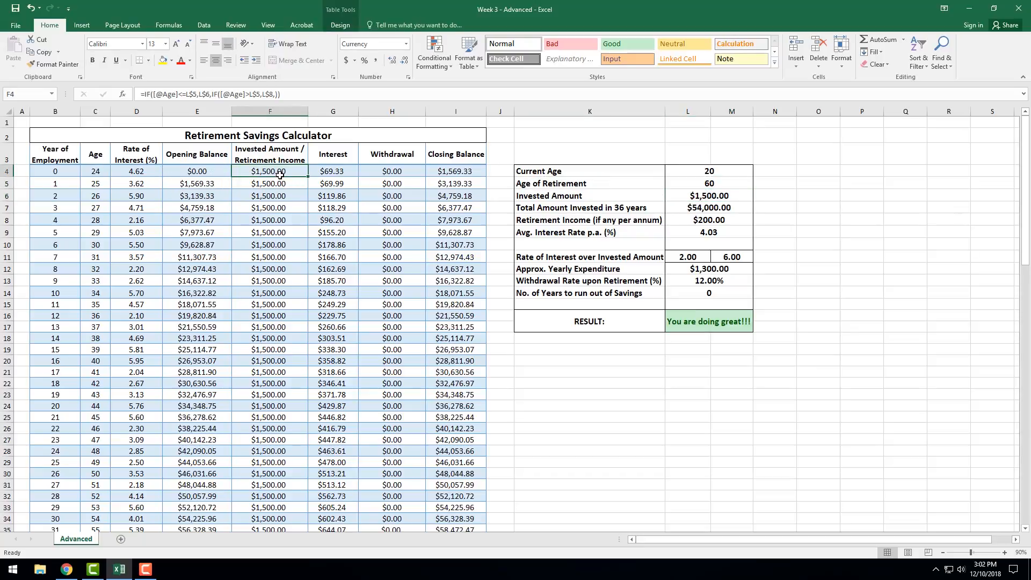
Inspect the total amount invested formula in L7 and the Rate of Interest formula in D4.
click(711, 209)
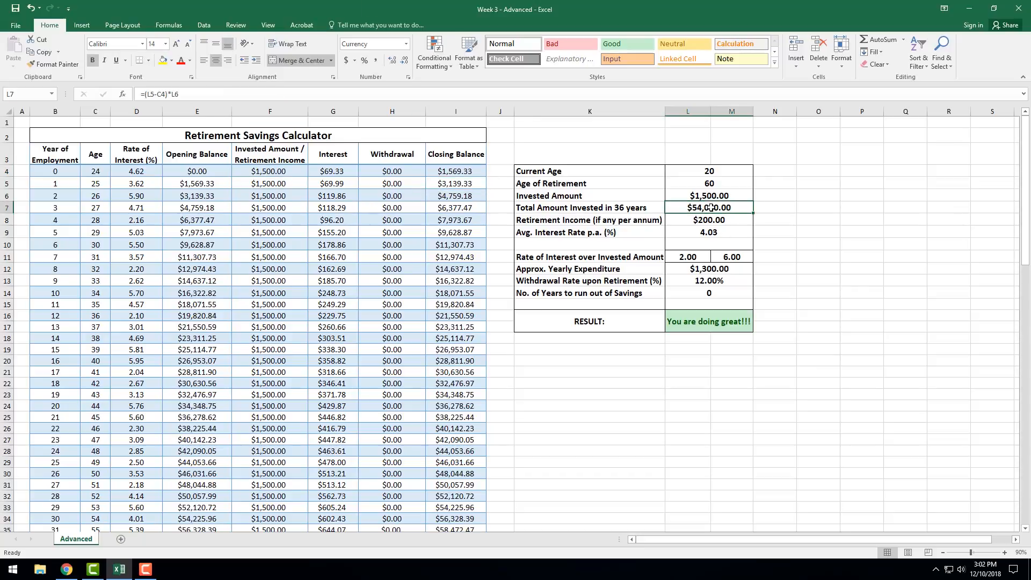
click(136, 171)
scroll(138, 270, down, 14)
scroll(138, 271, up, 14)
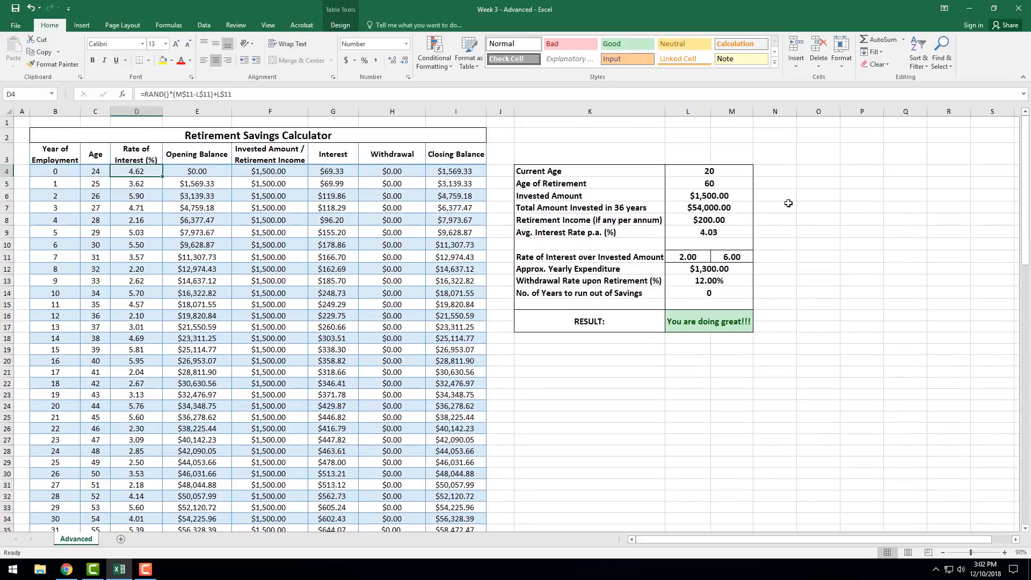
click(703, 209)
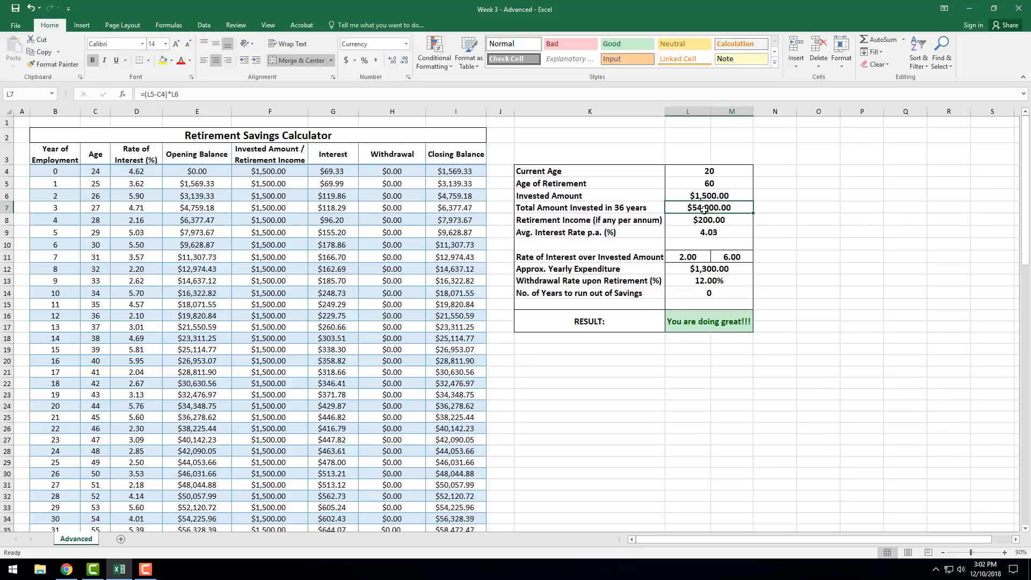
Check the Retirement Income in L8 against the post-retirement income formula in F48.
click(700, 218)
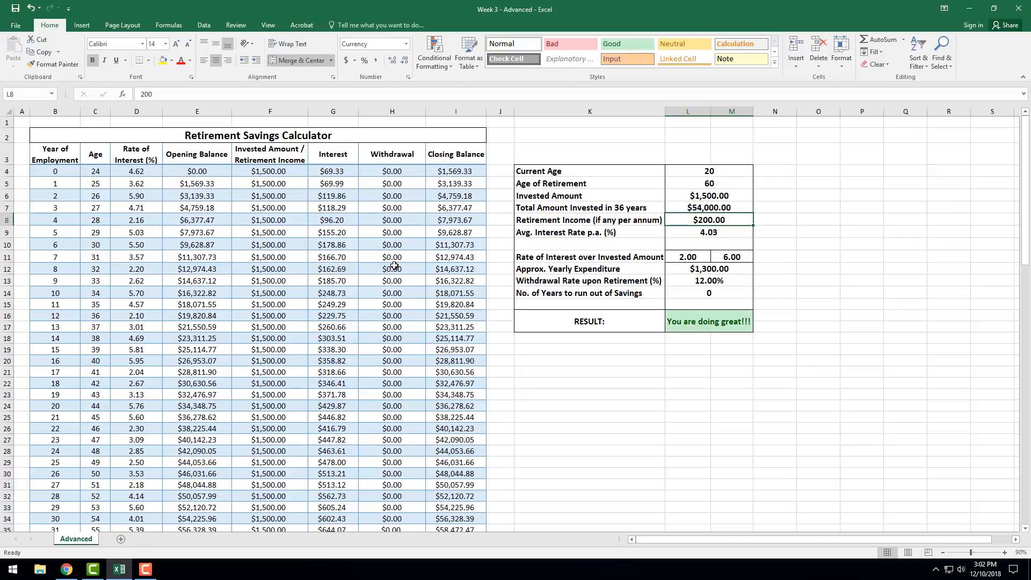
scroll(394, 266, down, 14)
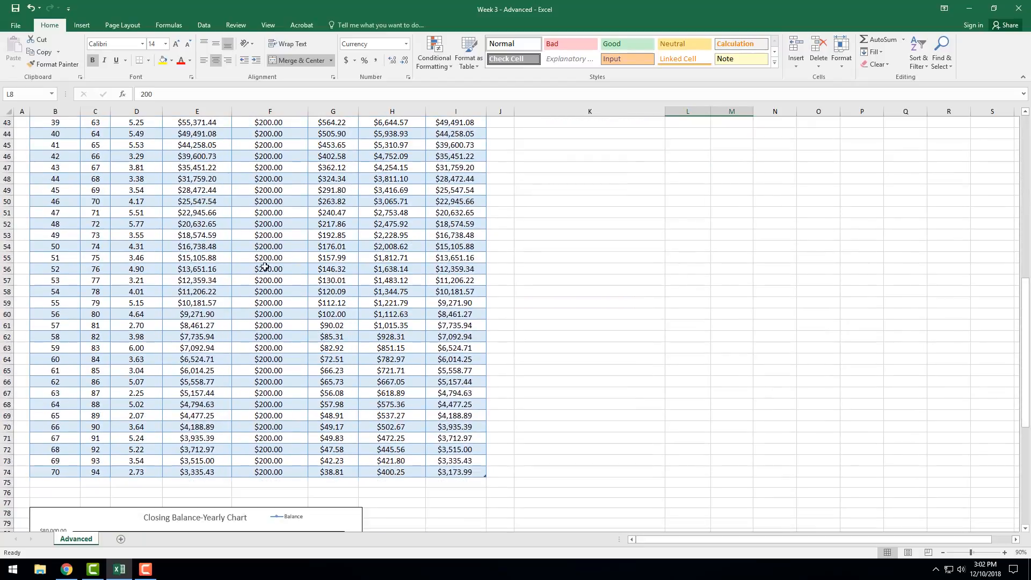
click(273, 181)
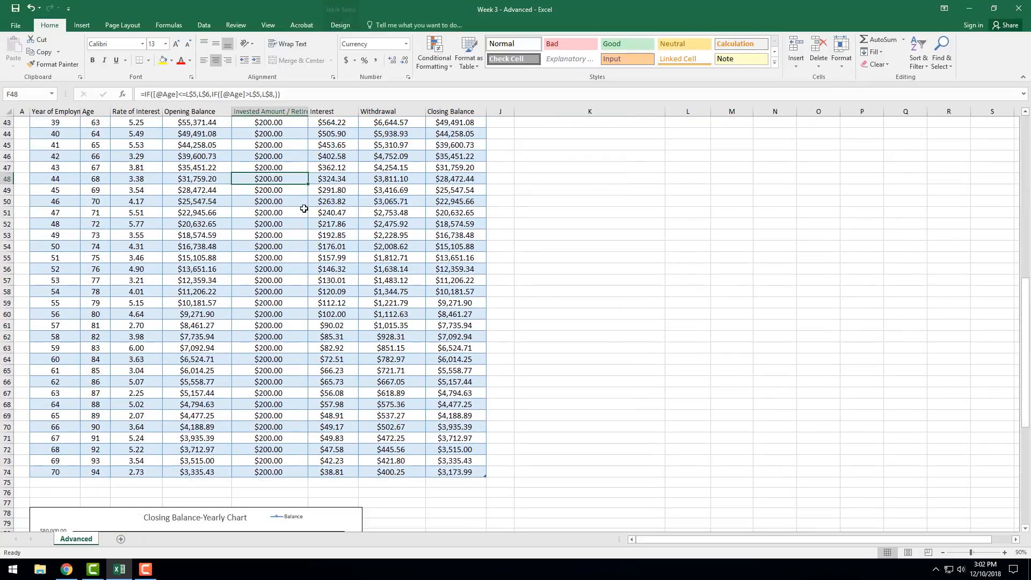
scroll(626, 323, up, 14)
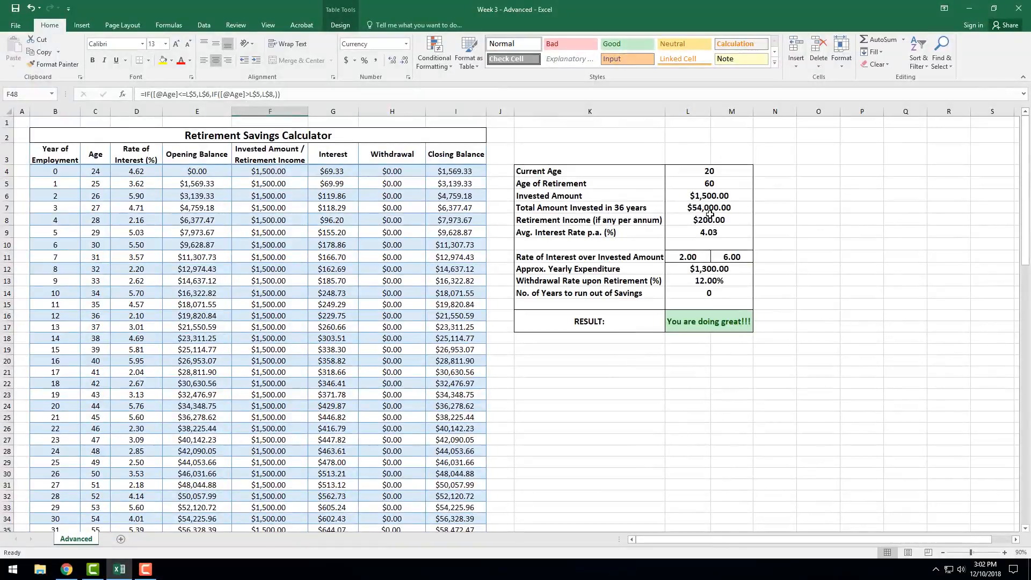
Inspect the average interest rate formula in L9 and the cell references of the Rate of Interest formula in D4, re-entering it.
click(700, 234)
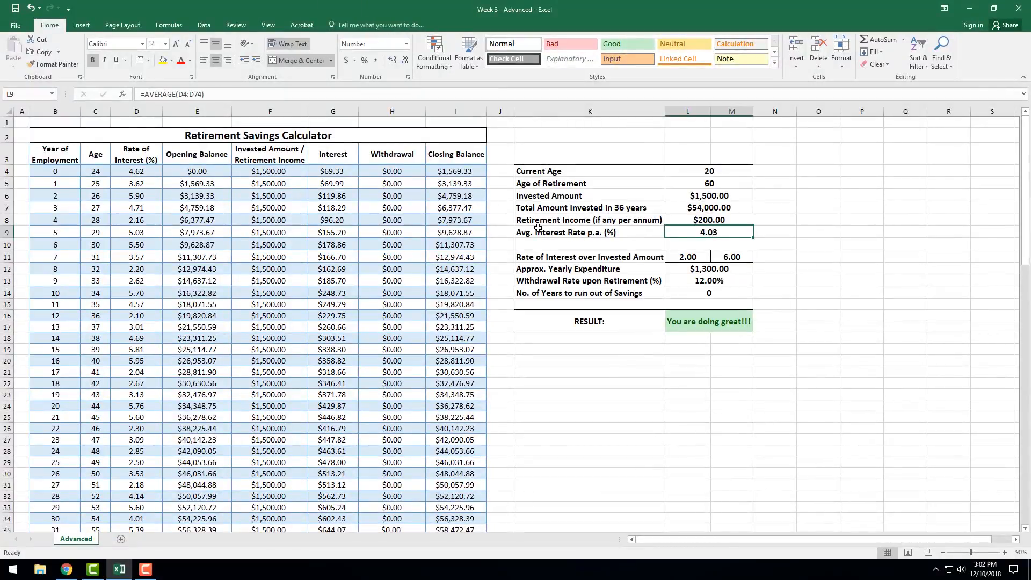
click(144, 170)
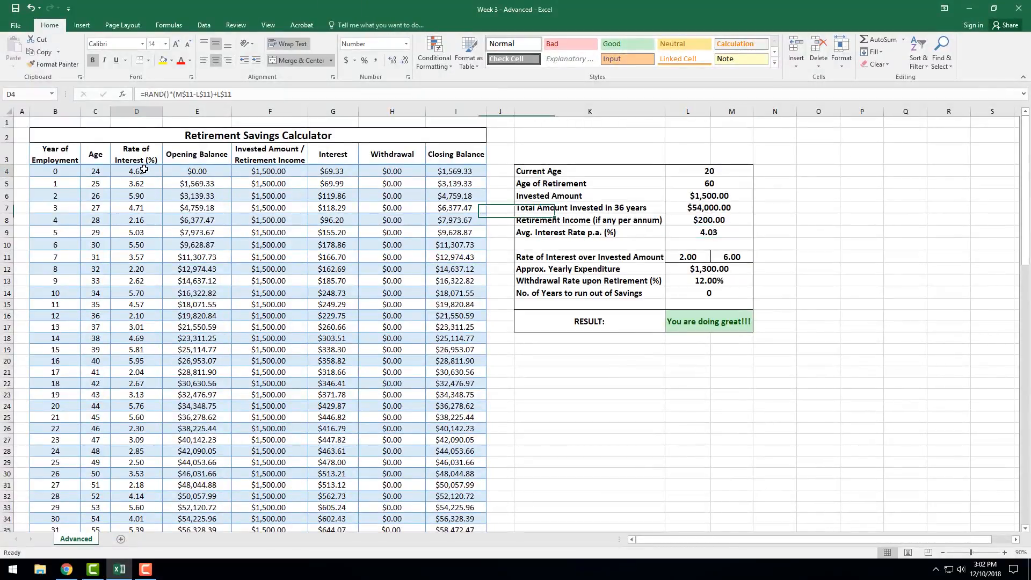
scroll(124, 279, down, 19)
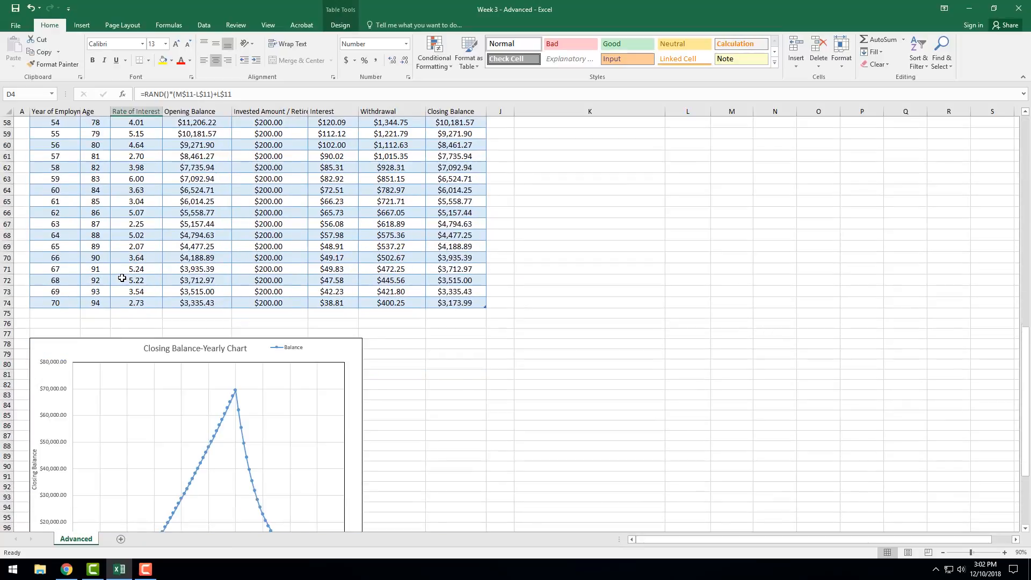
scroll(134, 258, up, 19)
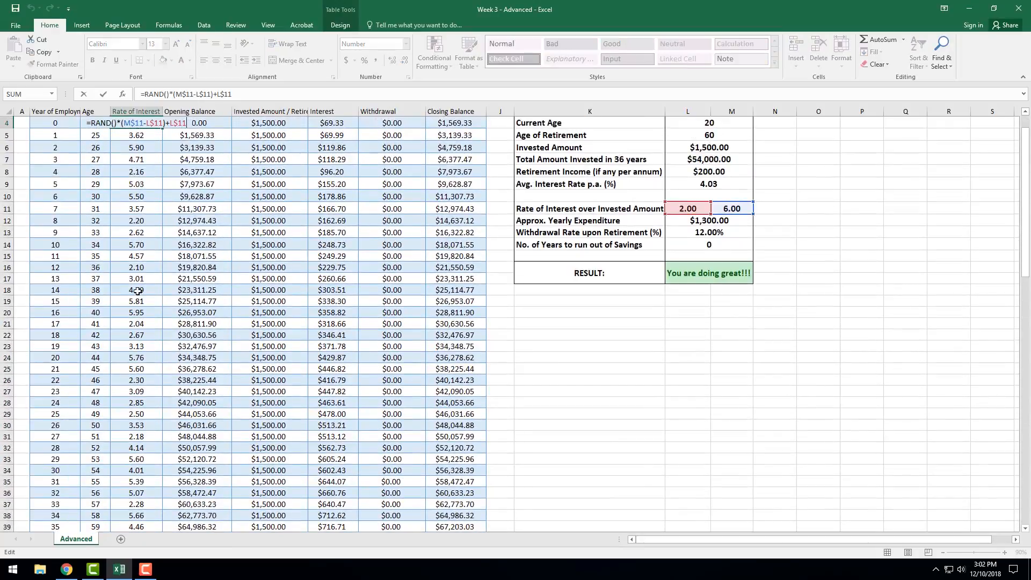
key(F2)
key(Return)
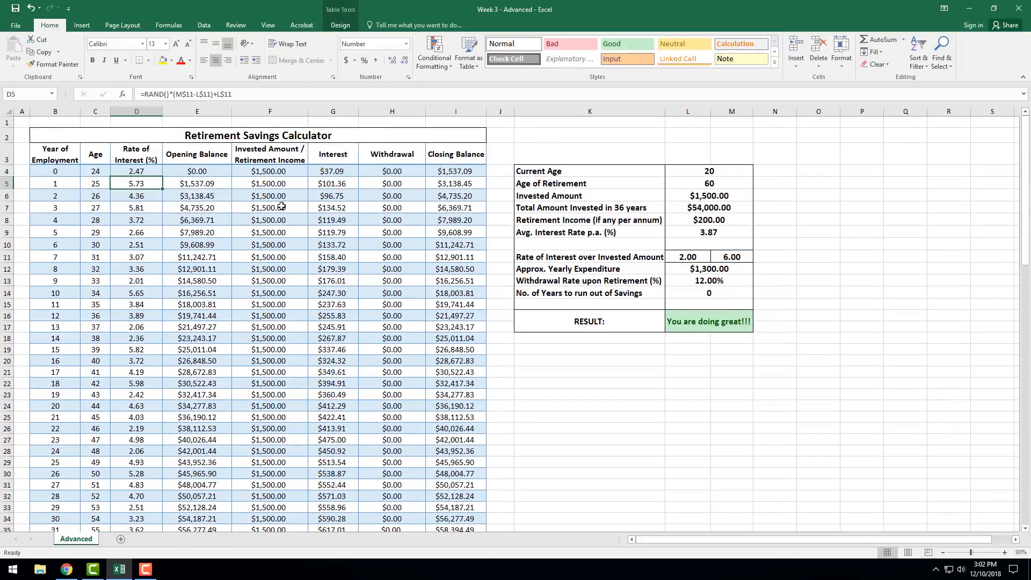
Check the lower and upper limits of the Rate of Interest over Invested Amount in L11 and M11.
click(706, 257)
click(741, 256)
click(682, 257)
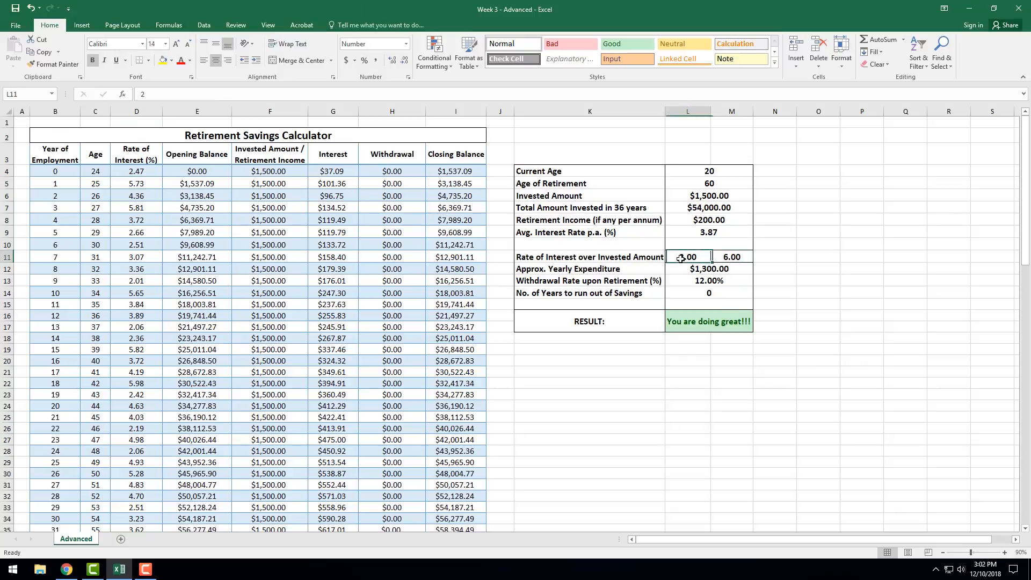
click(723, 257)
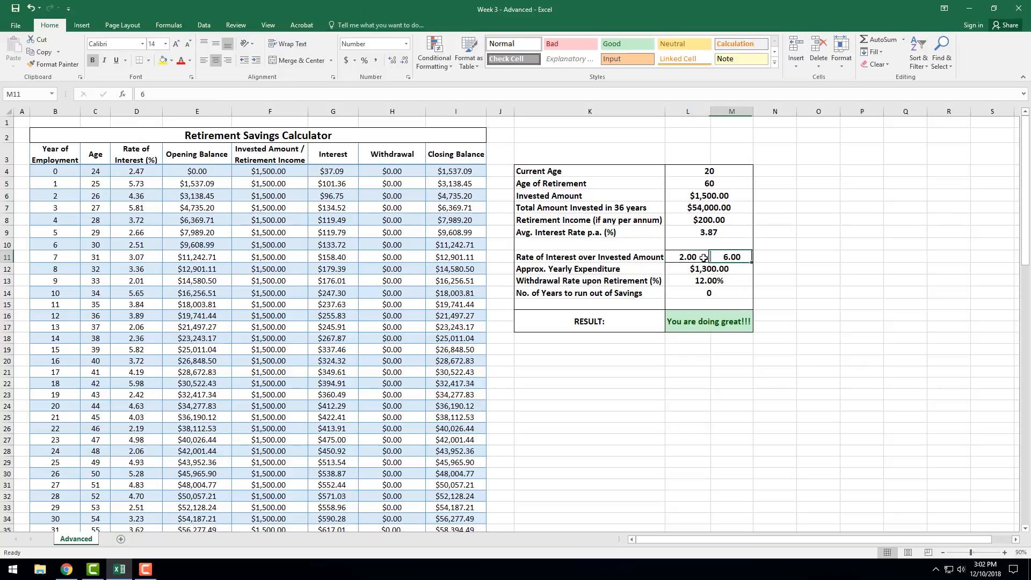
click(705, 259)
click(732, 257)
click(591, 259)
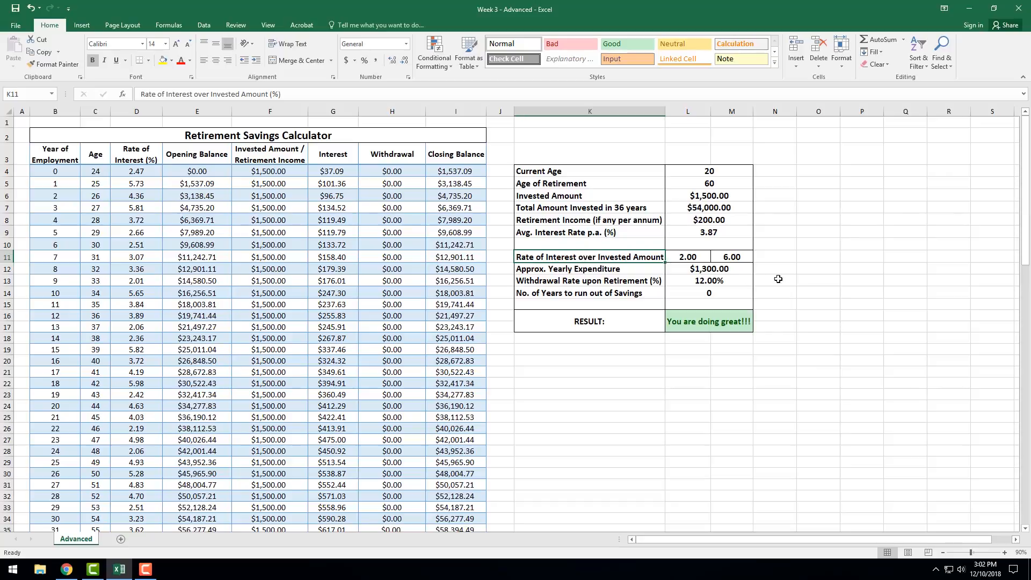
click(721, 258)
Compare the Approx. Yearly Expenditure in L12 with the Withdrawal amounts after retirement, checking H41 and H48.
click(607, 268)
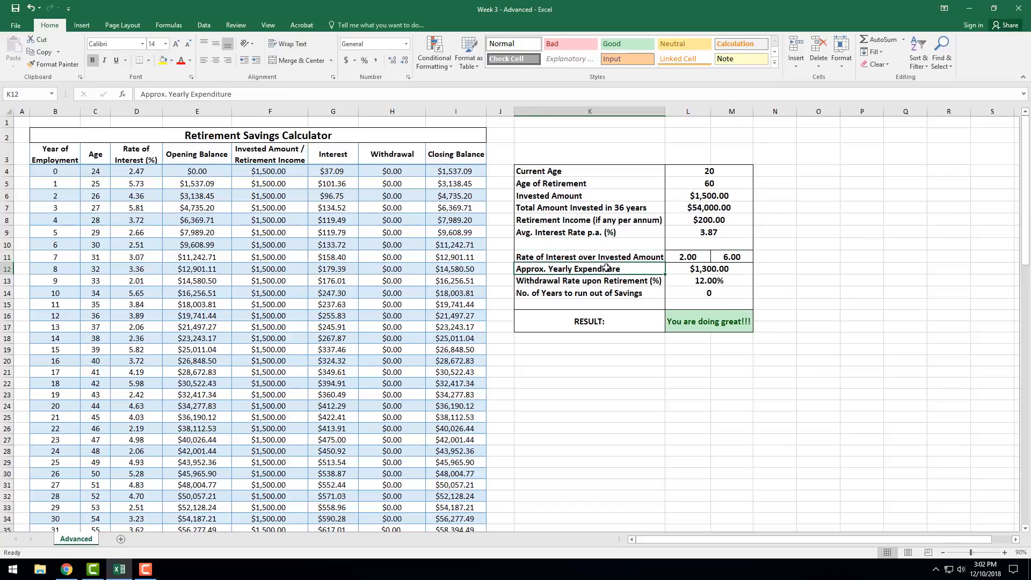
click(697, 271)
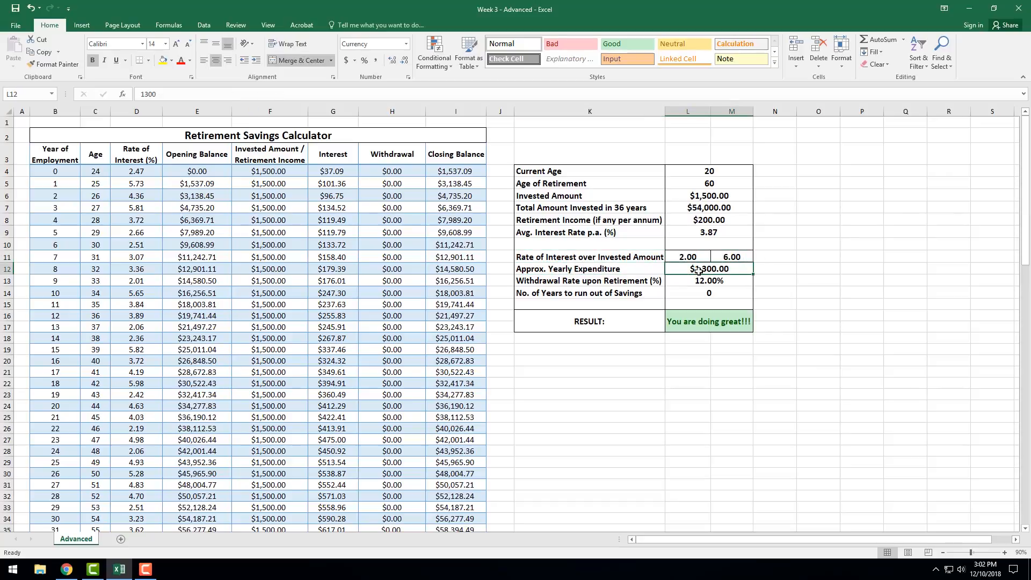
scroll(388, 279, down, 9)
click(388, 268)
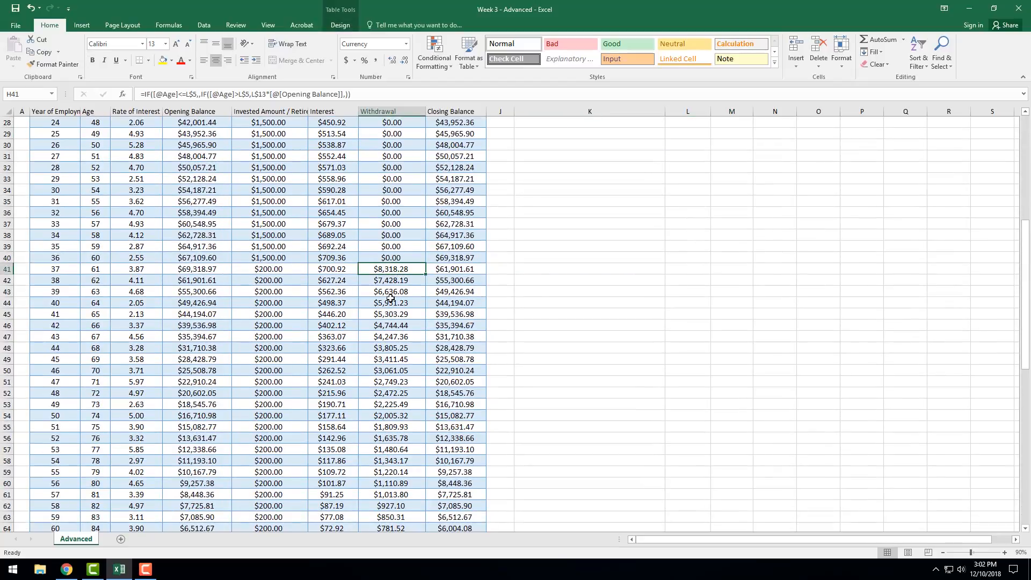
click(392, 348)
scroll(483, 279, up, 9)
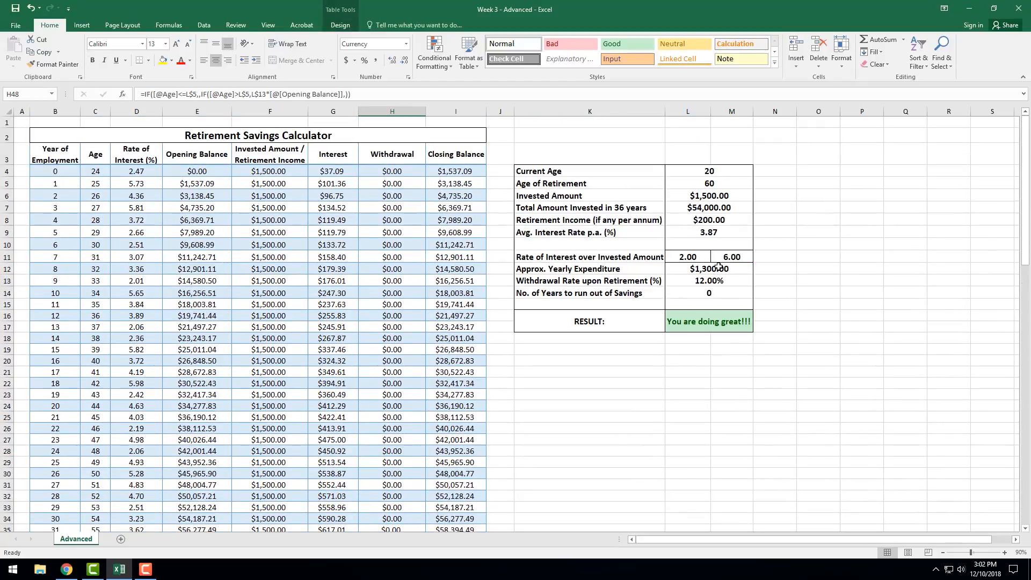
click(719, 267)
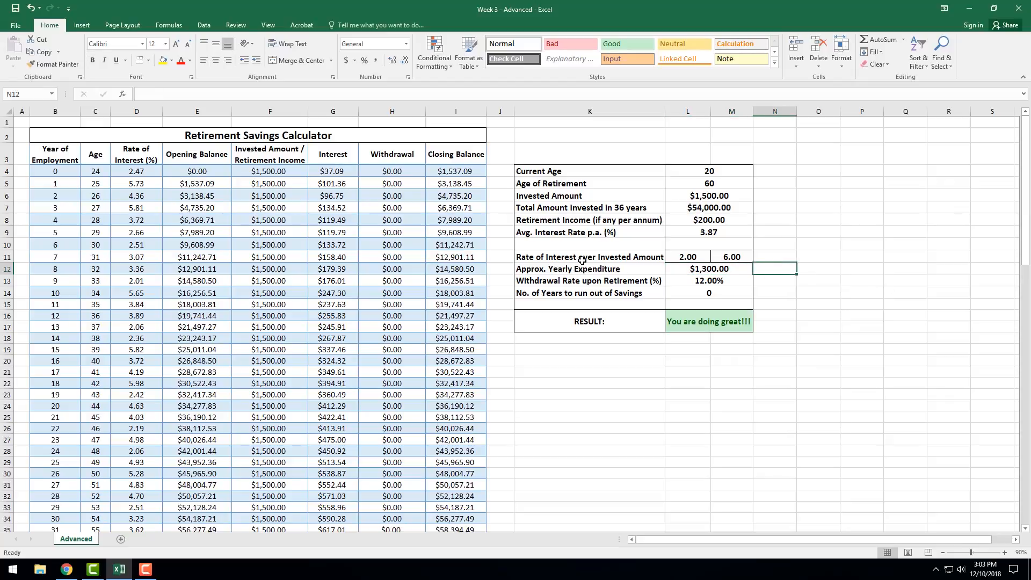
click(696, 270)
scroll(464, 298, down, 2)
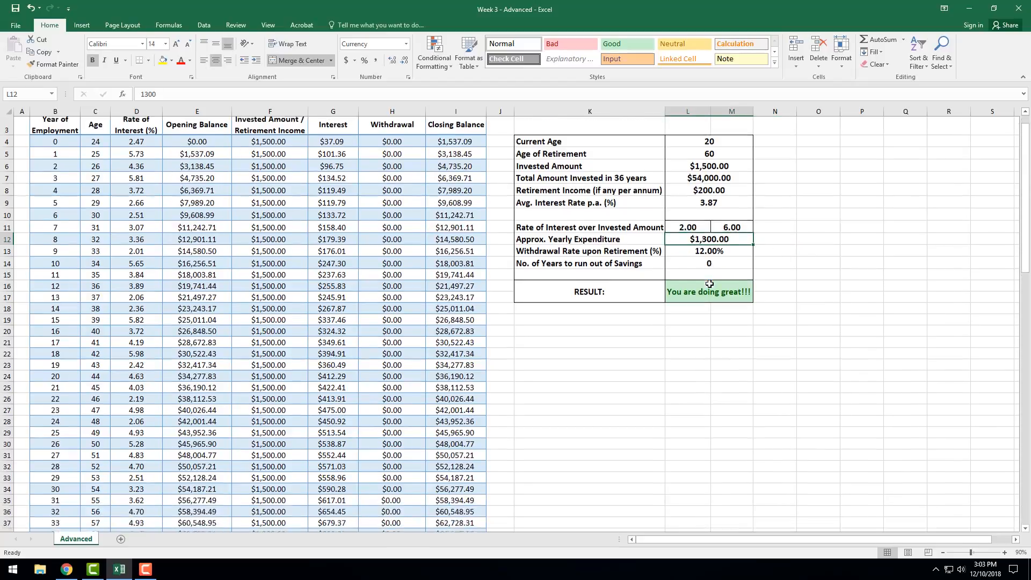
scroll(400, 398, up, 1)
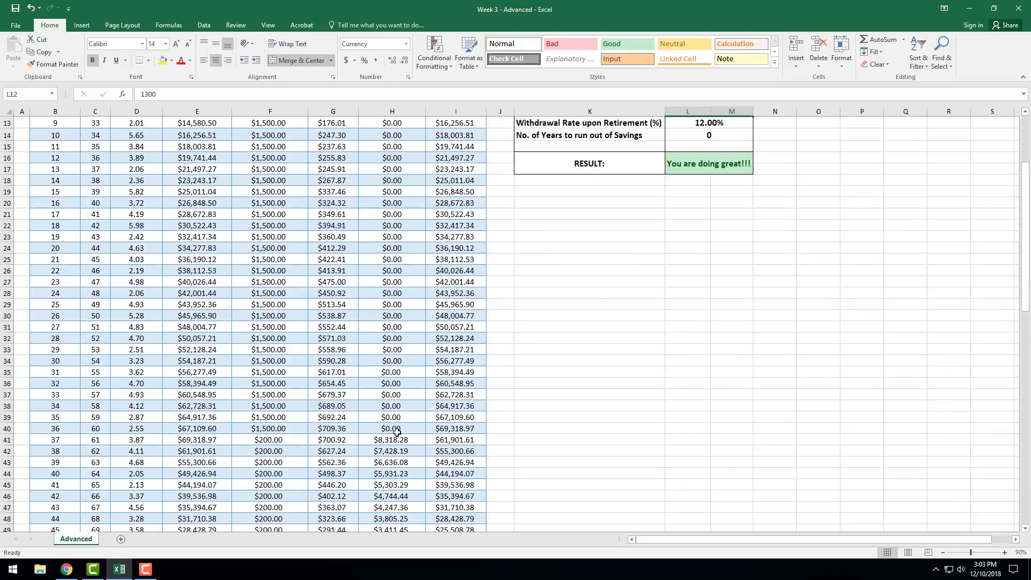
Inspect the No. of Years to run out of Savings formula in L14 and the last closing balance in I74.
click(632, 244)
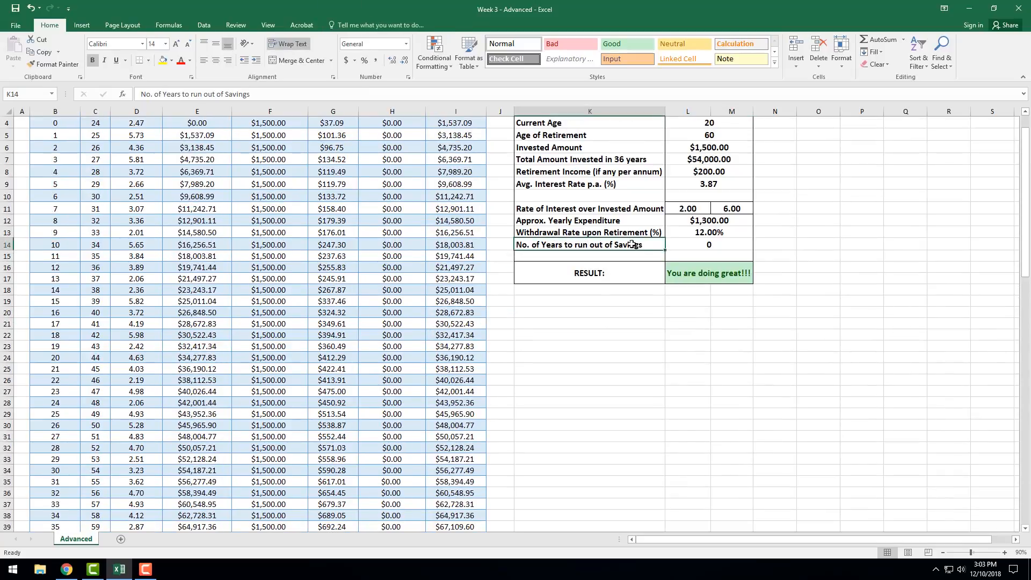
click(695, 247)
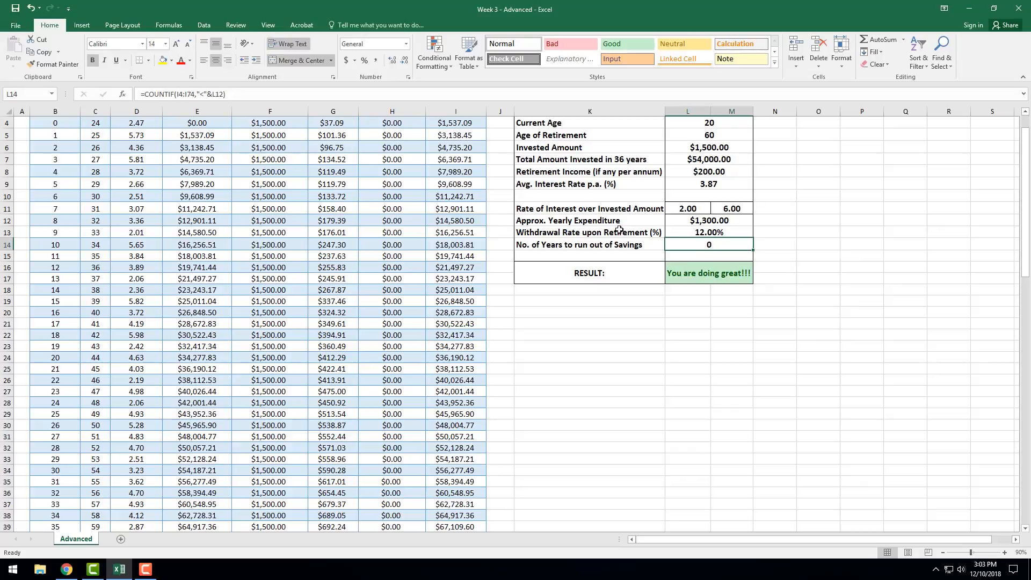
scroll(230, 378, down, 15)
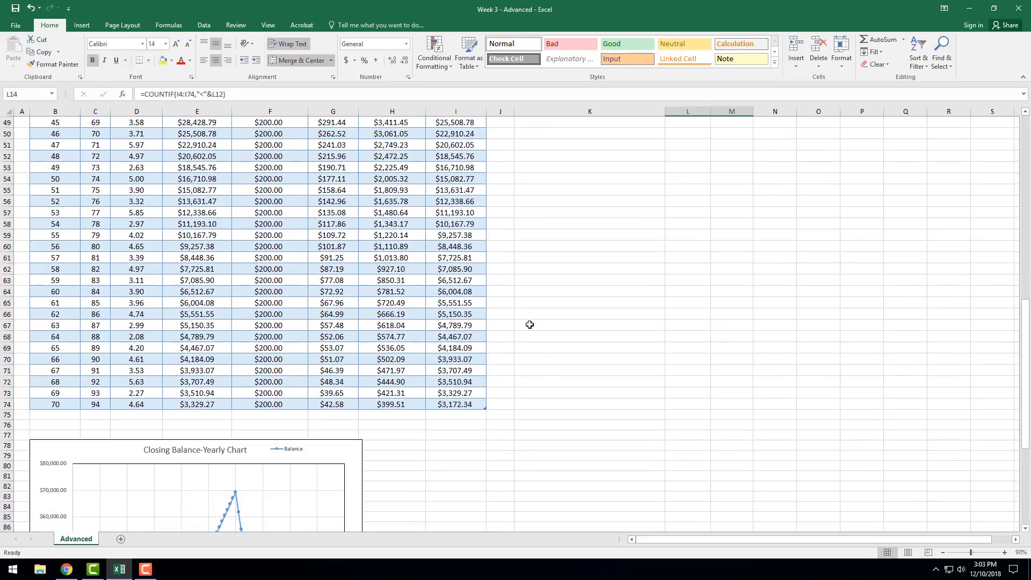
click(474, 405)
scroll(699, 344, up, 16)
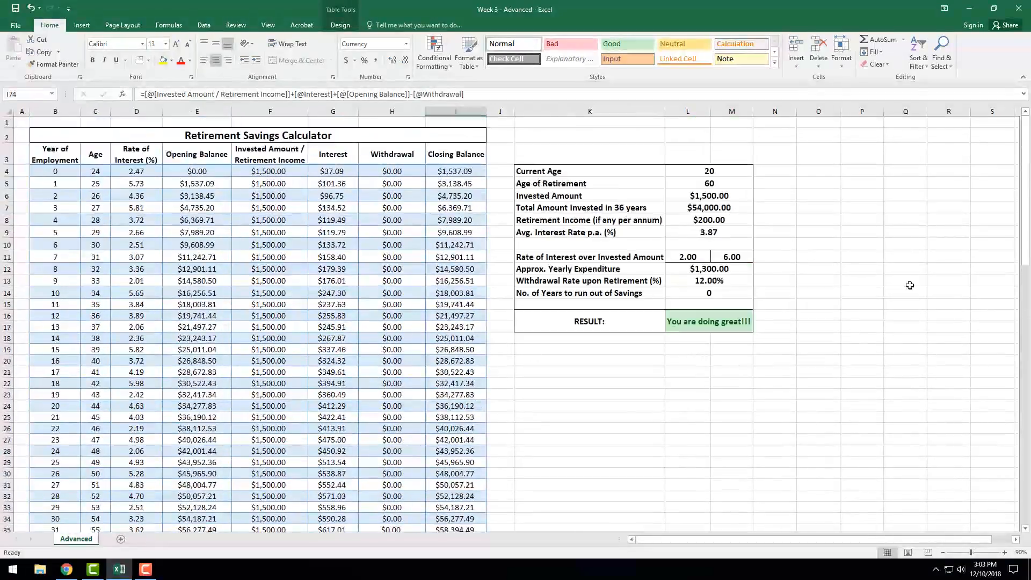
Set the Retirement Income in L8 to 0 after checking the expenditure, interest range and average interest cells.
click(702, 268)
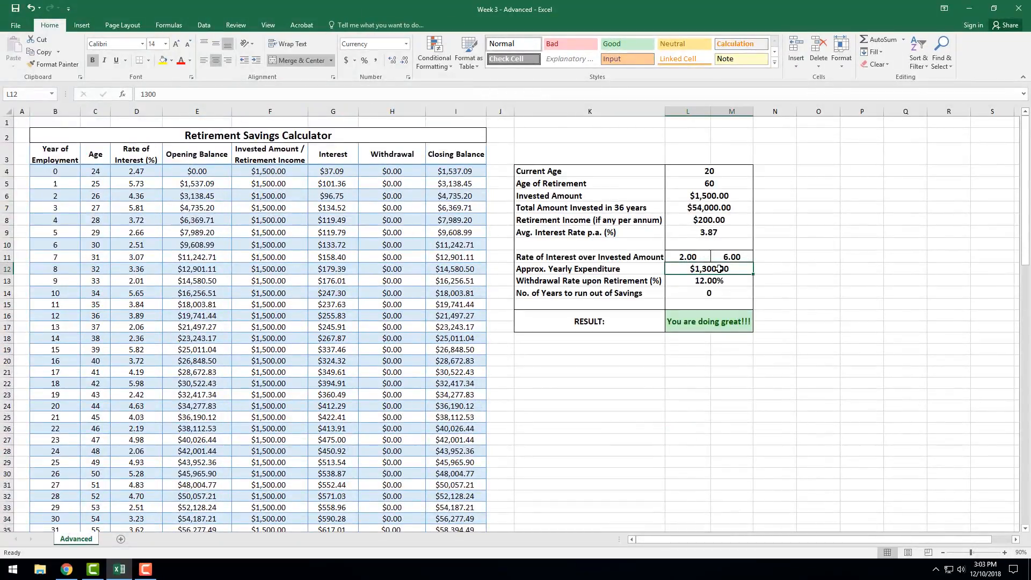
click(688, 258)
click(706, 232)
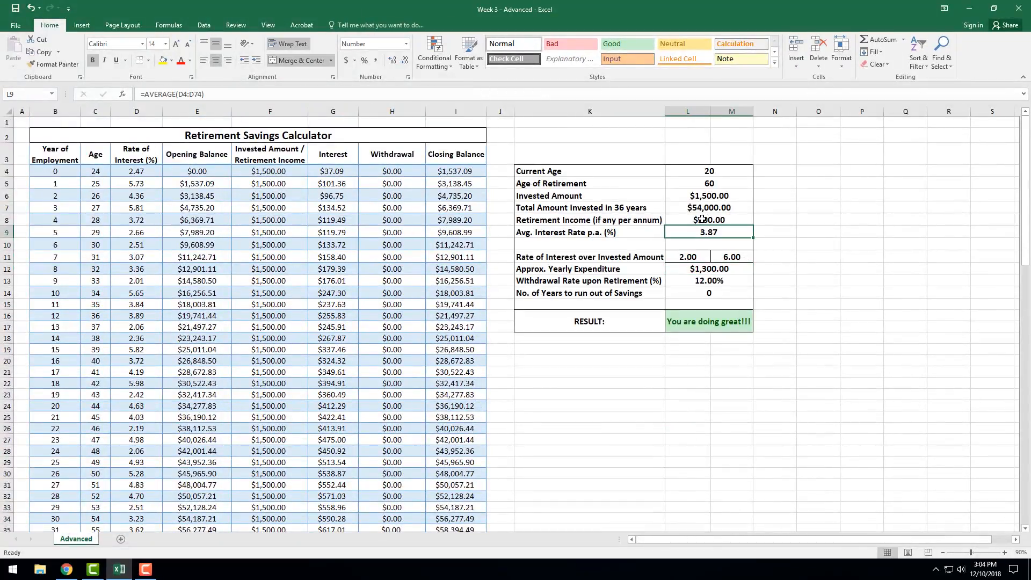
click(702, 219)
text(0)
key(Return)
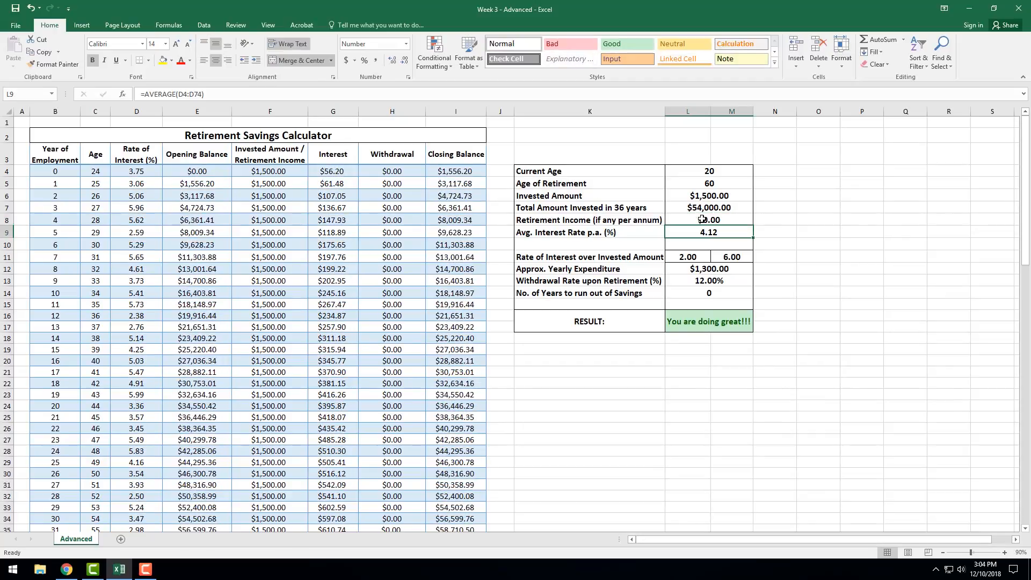
Try Withdrawal Rates upon Retirement of 20% and 10% in L13.
click(700, 195)
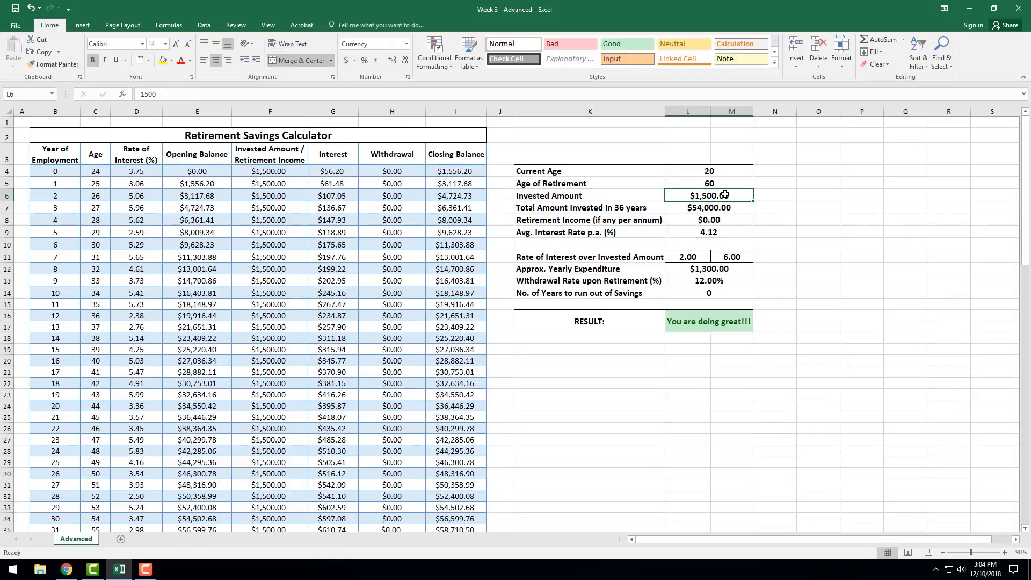
click(704, 281)
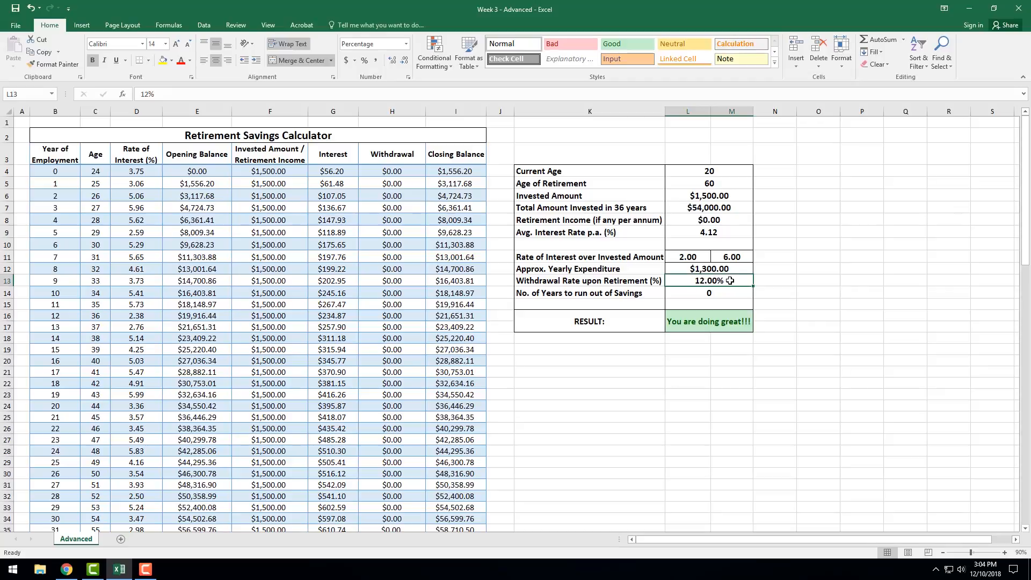
text(20)
key(Return)
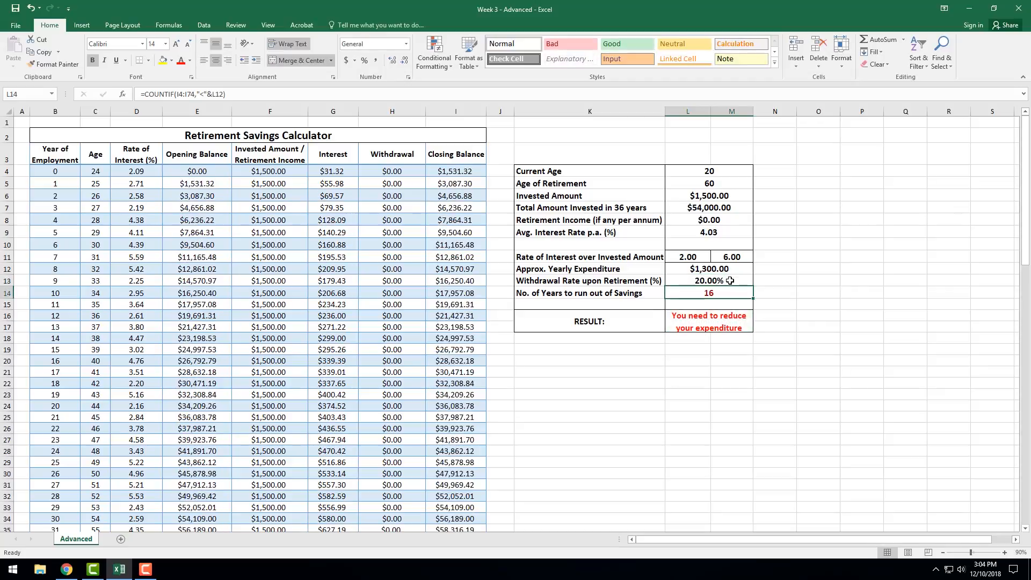
click(728, 280)
text(10)
key(Return)
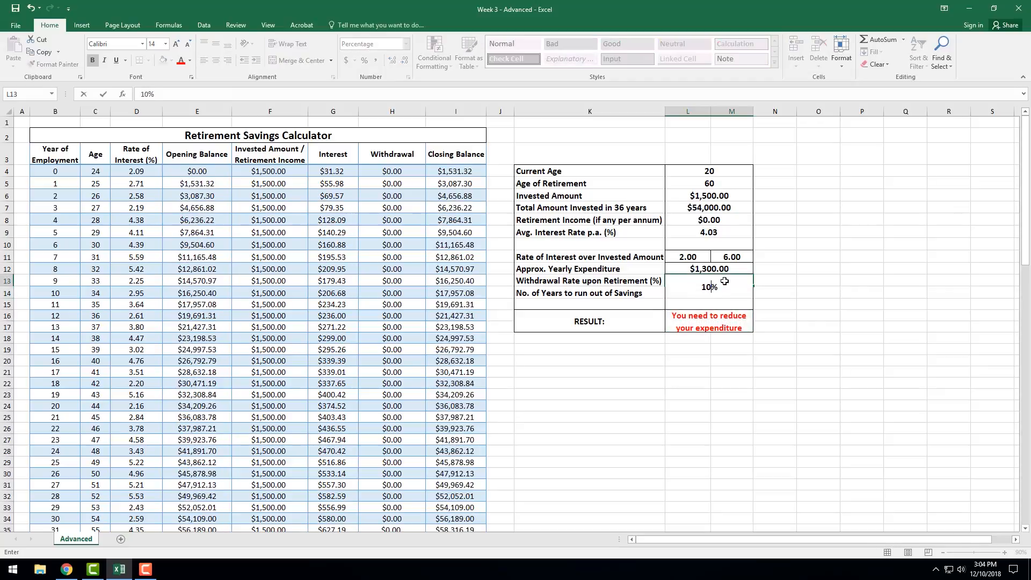
Set the Withdrawal Rate upon Retirement in L13 to 15%.
click(725, 282)
text(15)
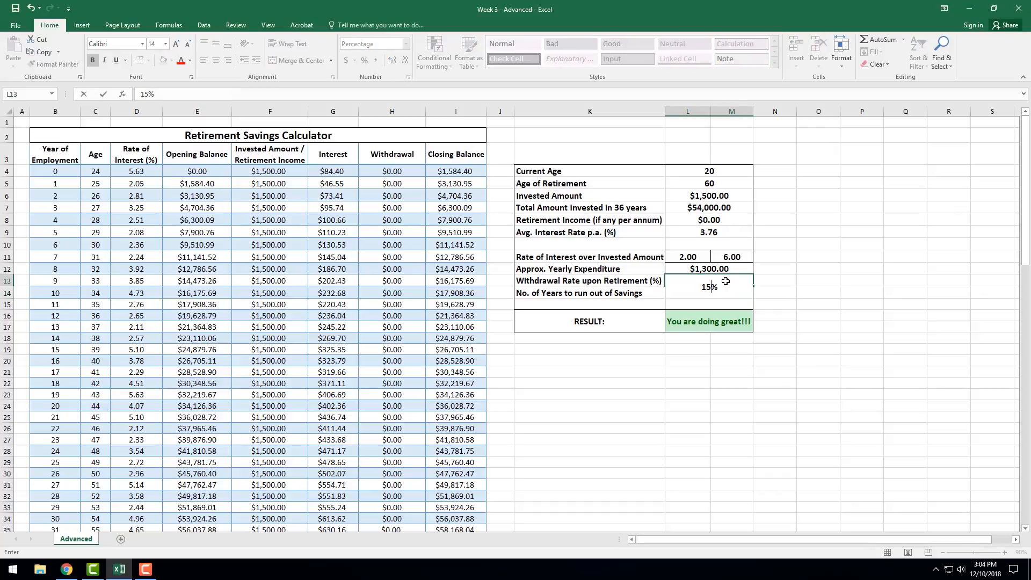
key(Return)
click(703, 282)
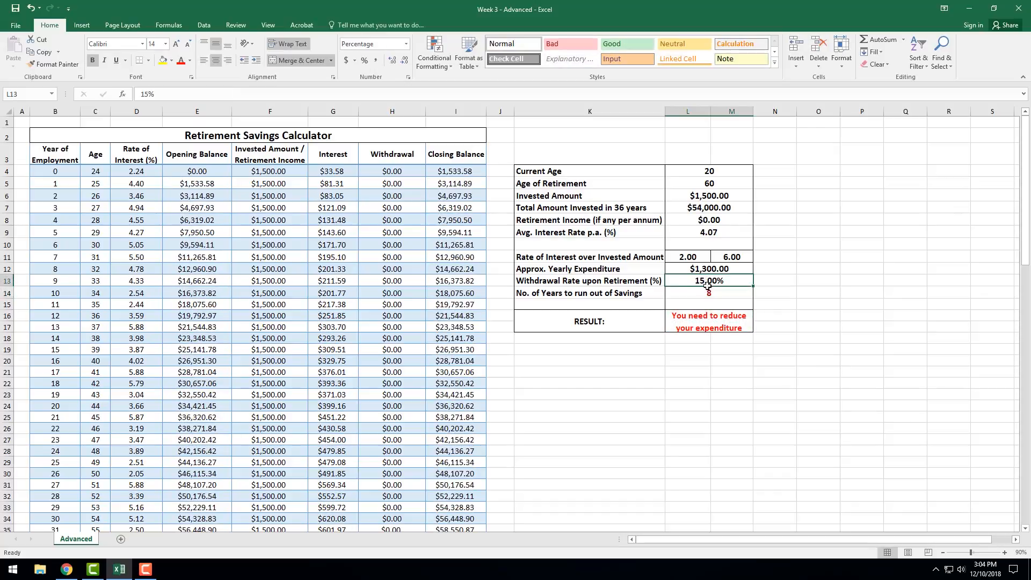
Examine the red-highlighted closing balances from I67 down and select their years of employment in B67:B74.
scroll(352, 347, down, 12)
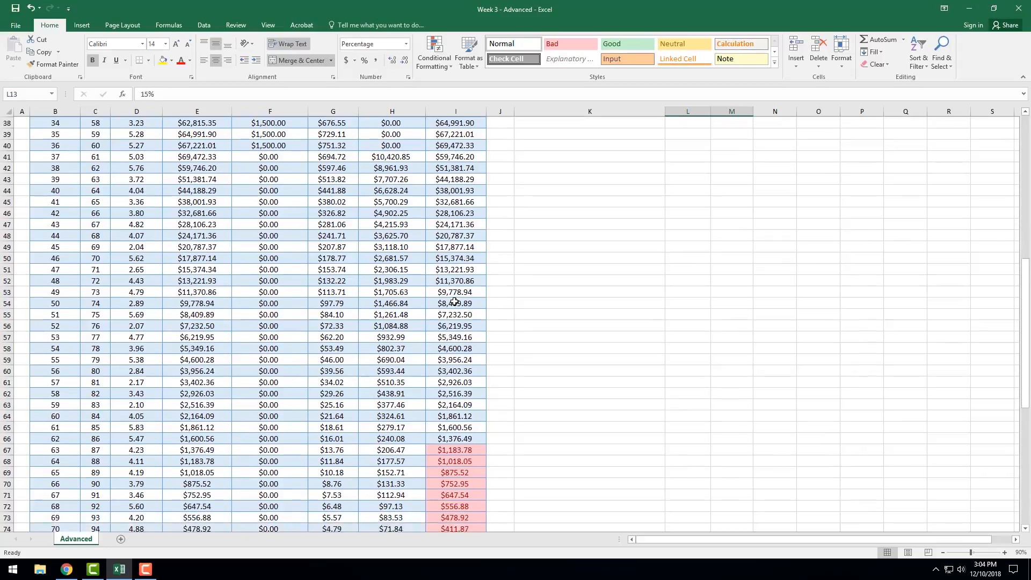
scroll(455, 301, down, 2)
click(463, 399)
scroll(464, 396, up, 15)
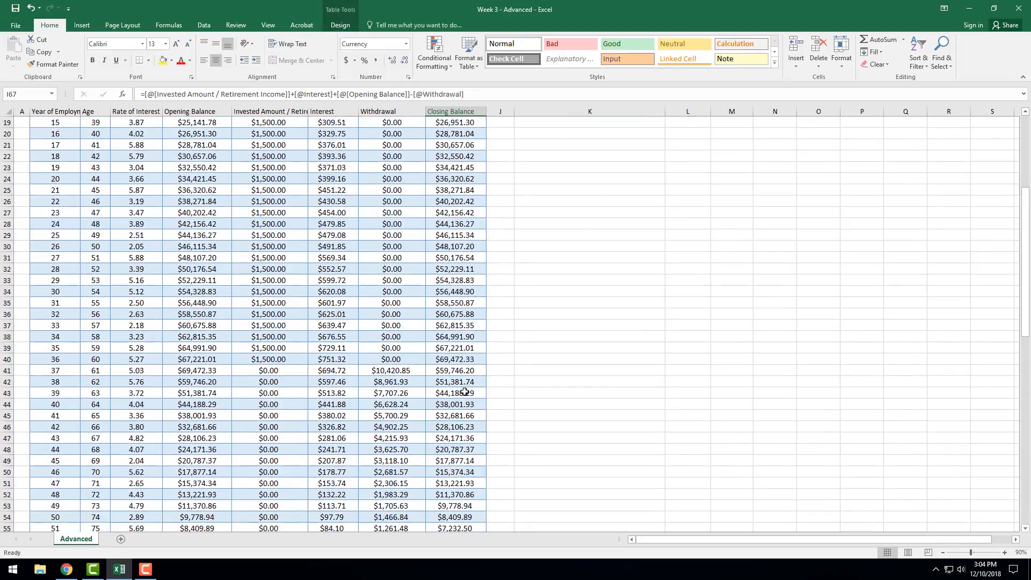
scroll(465, 392, down, 14)
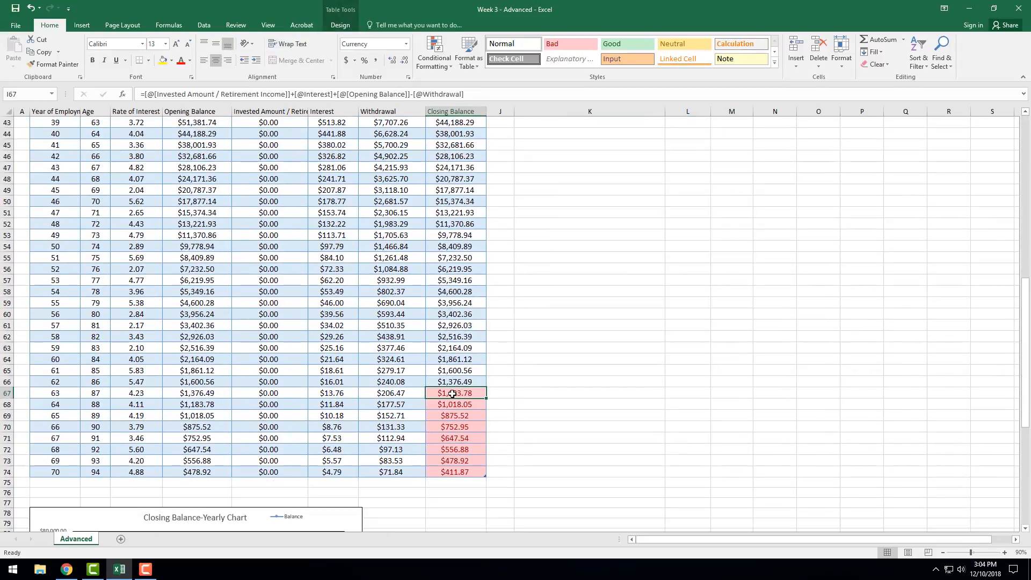
drag(63, 397, 63, 473)
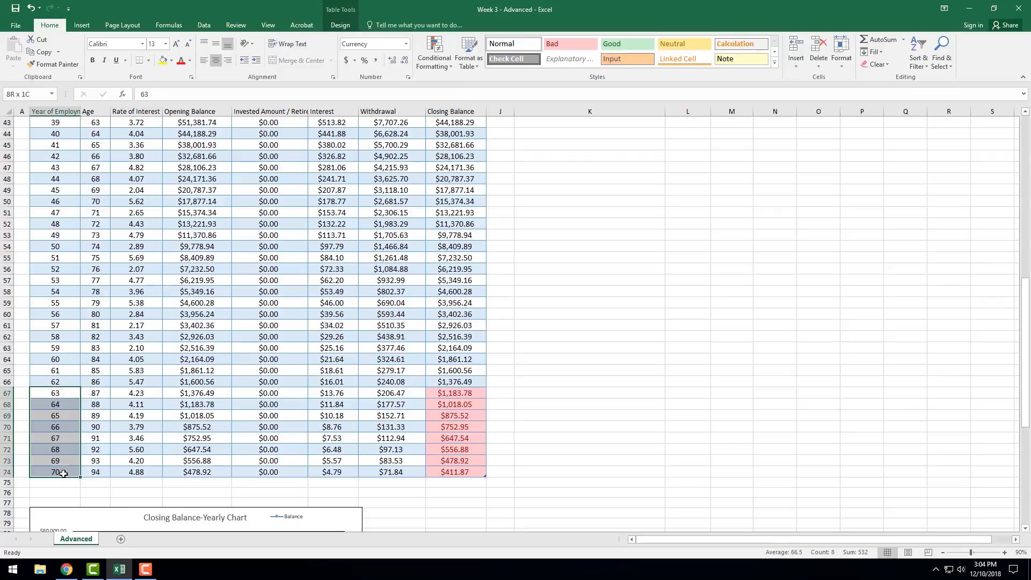
Inspect the closing balance formula in I67 and select the red-highlighted closing balances in I67:I74.
click(451, 394)
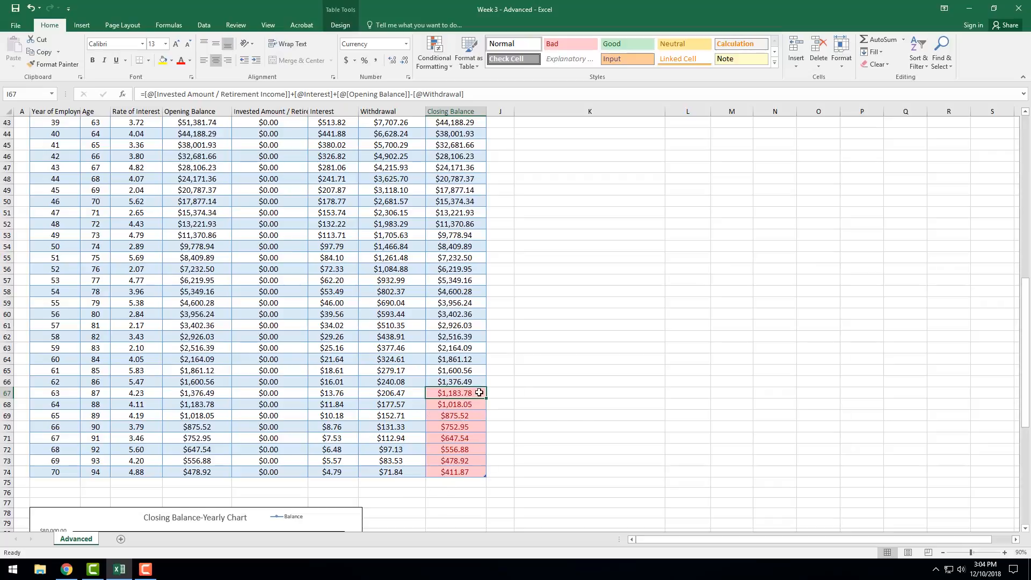
scroll(578, 421, up, 1)
key(Down)
key(Down)
key(Down)
key(Down)
key(Down)
key(Down)
key(Down)
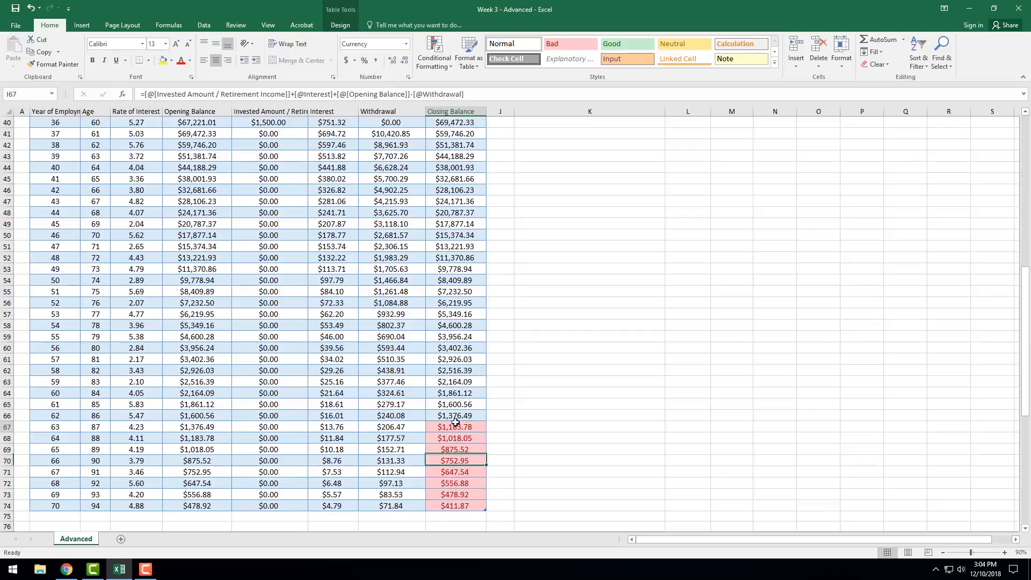
drag(451, 428, 455, 507)
scroll(683, 330, up, 13)
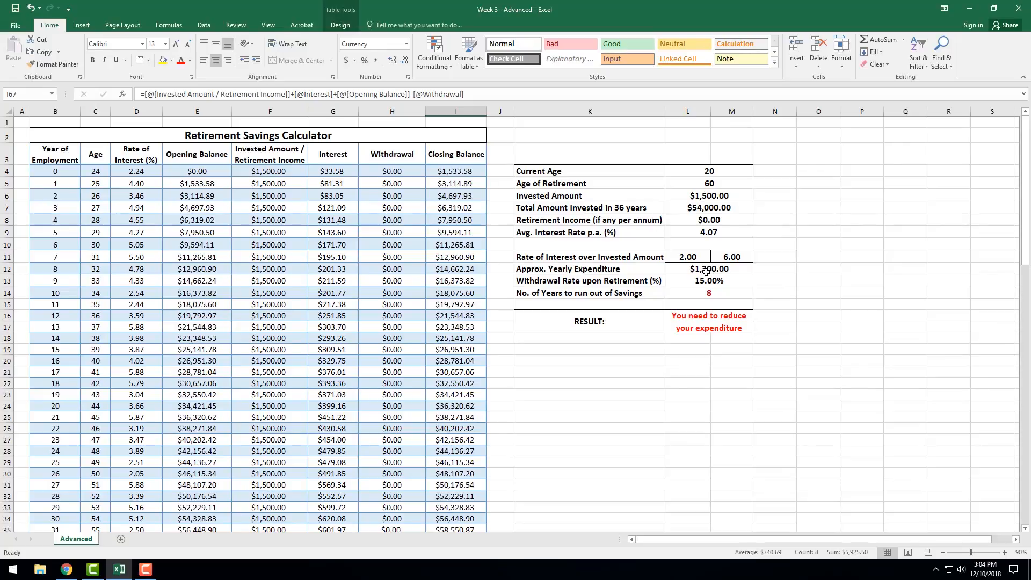
scroll(496, 438, down, 14)
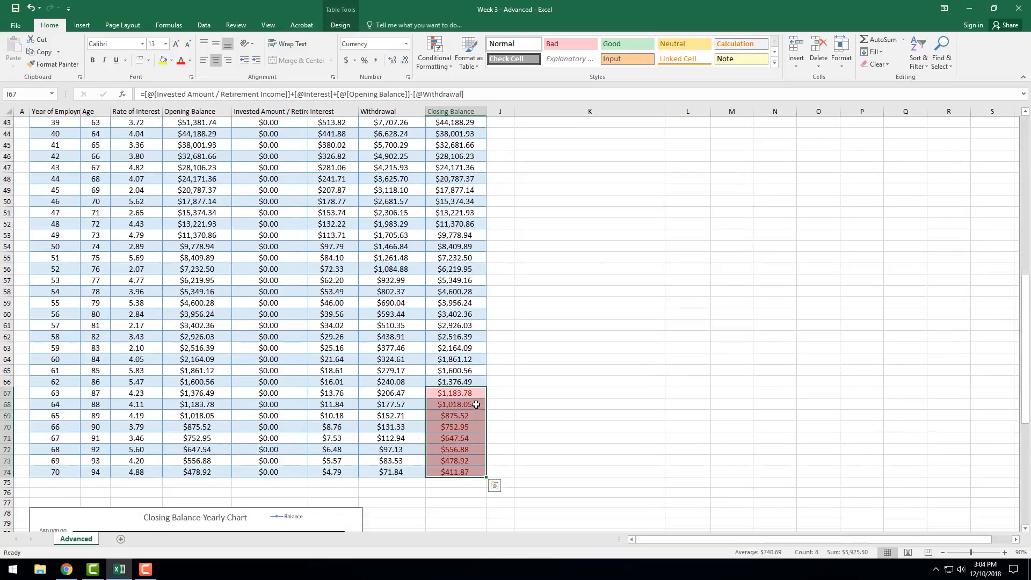
Compare the red-highlighted closing balances in I67:I71 with the Approx. Yearly Expenditure in L12.
click(462, 395)
click(455, 406)
click(457, 437)
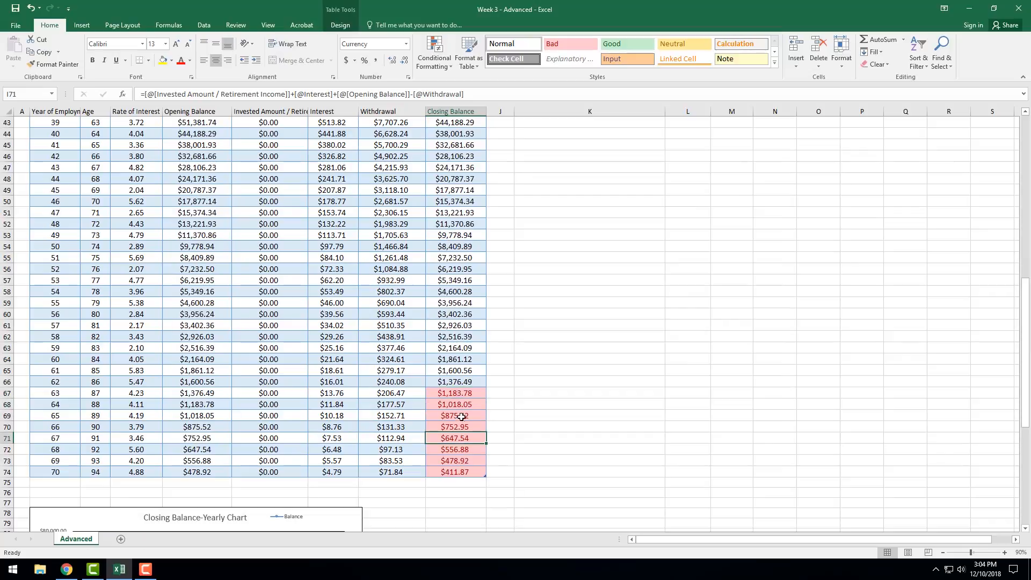
click(464, 408)
click(464, 394)
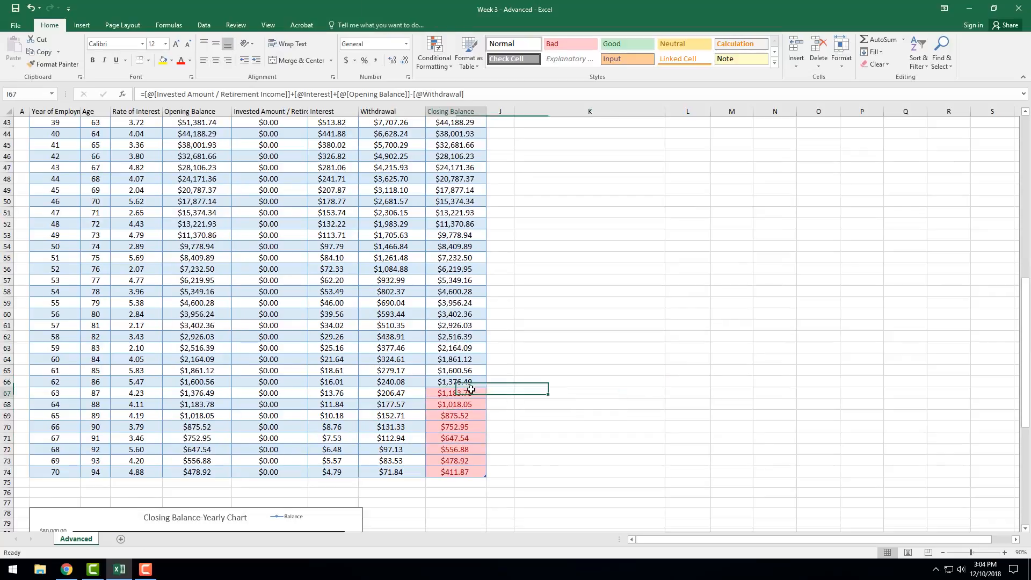
scroll(725, 381, up, 14)
click(698, 268)
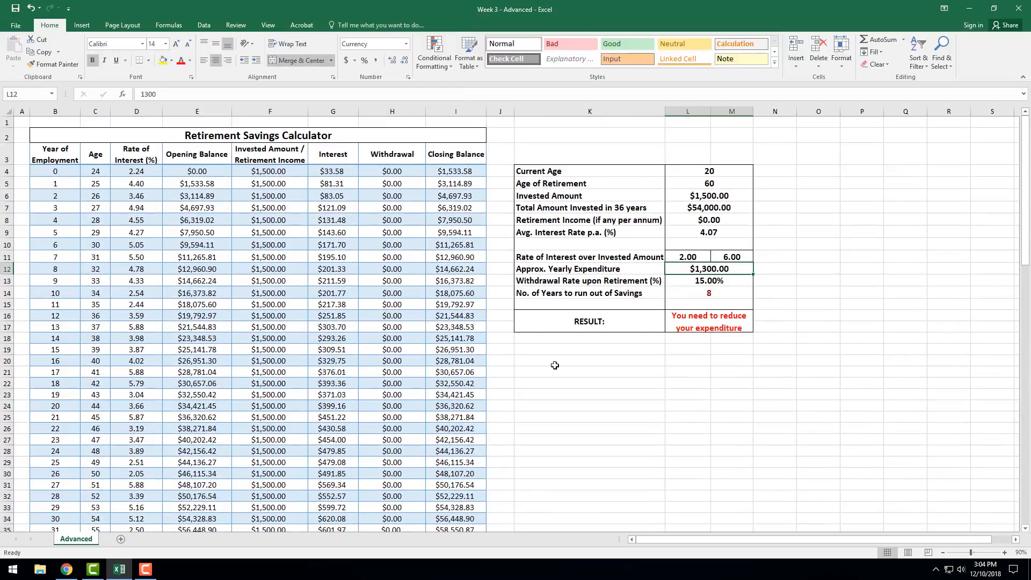
Check the COUNTIF formula for the number of years to run out of savings in L14 against the first highlighted closing balance, I67.
scroll(456, 438, down, 12)
scroll(725, 301, up, 12)
scroll(580, 370, down, 12)
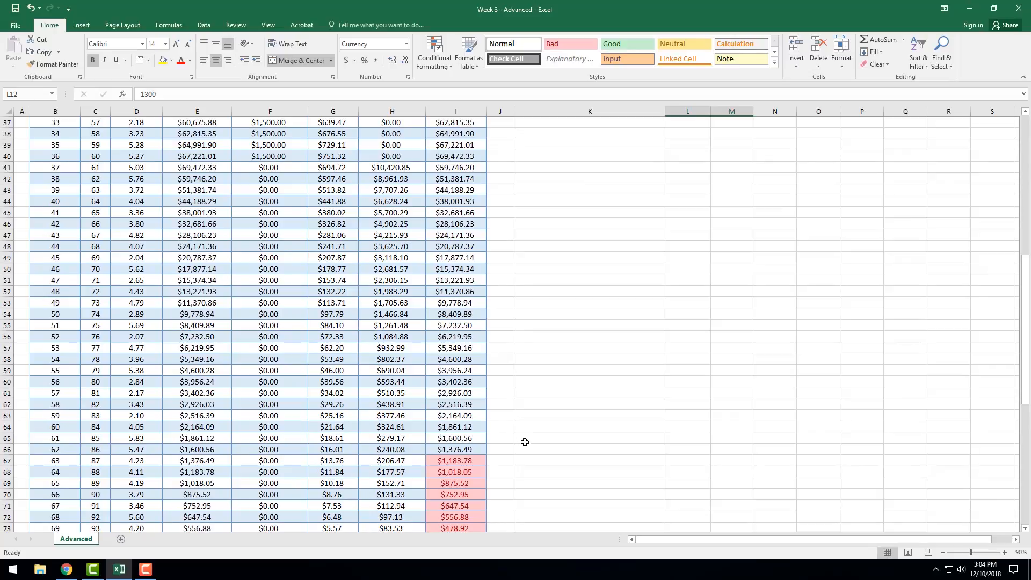
scroll(529, 442, down, 2)
click(453, 392)
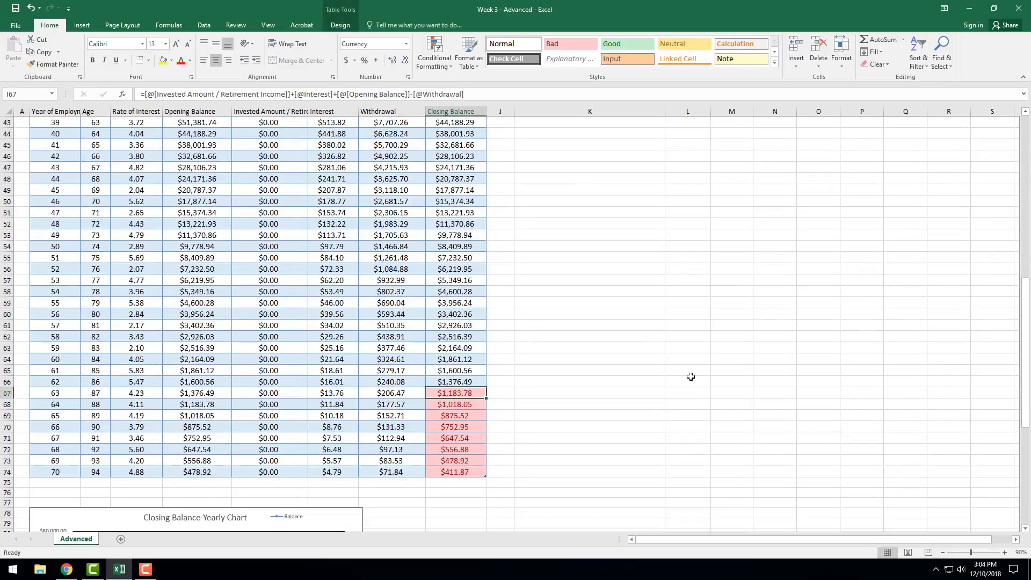
scroll(698, 375, up, 12)
click(704, 211)
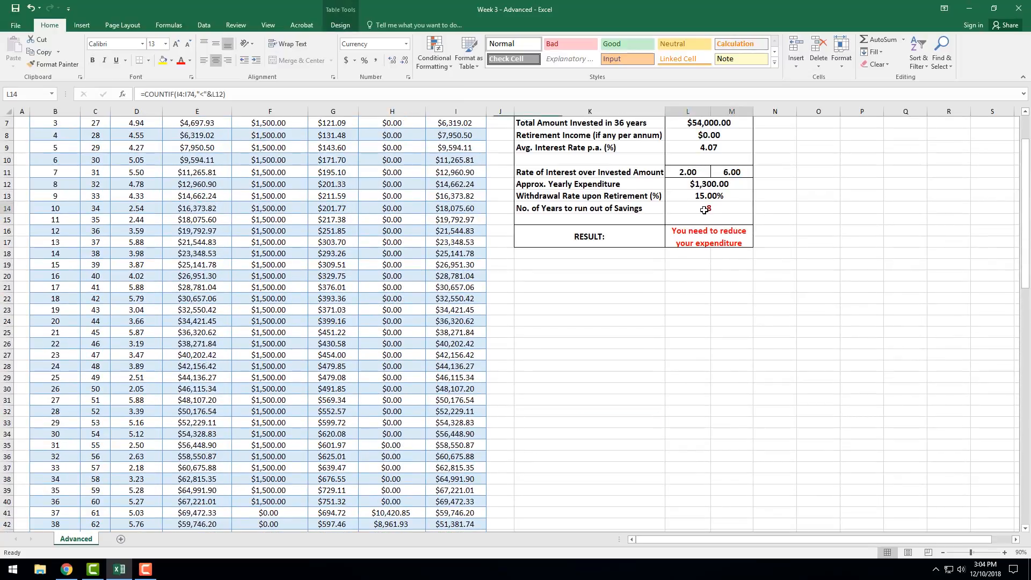
scroll(495, 437, down, 8)
scroll(478, 470, down, 4)
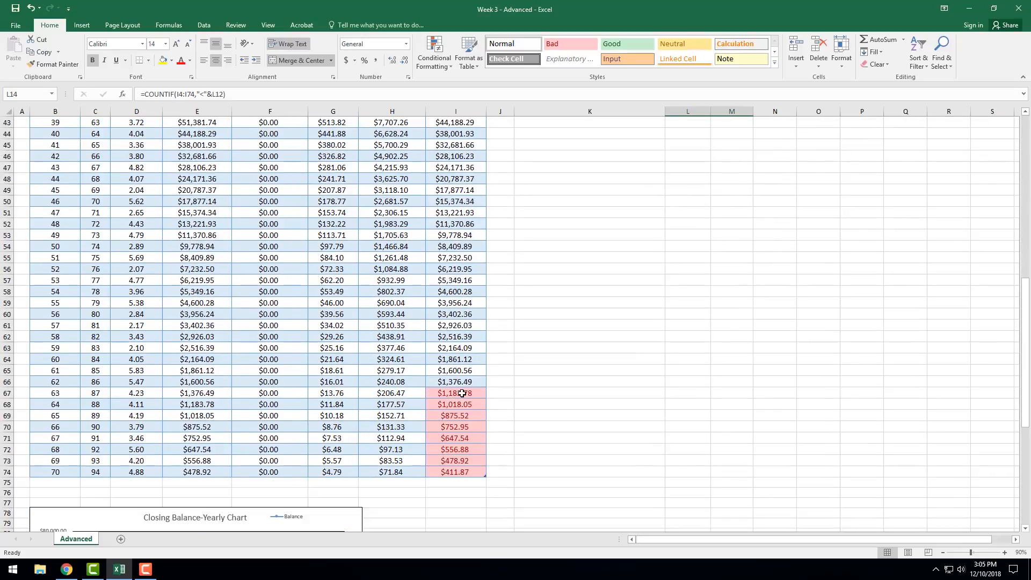
click(462, 393)
scroll(719, 355, up, 11)
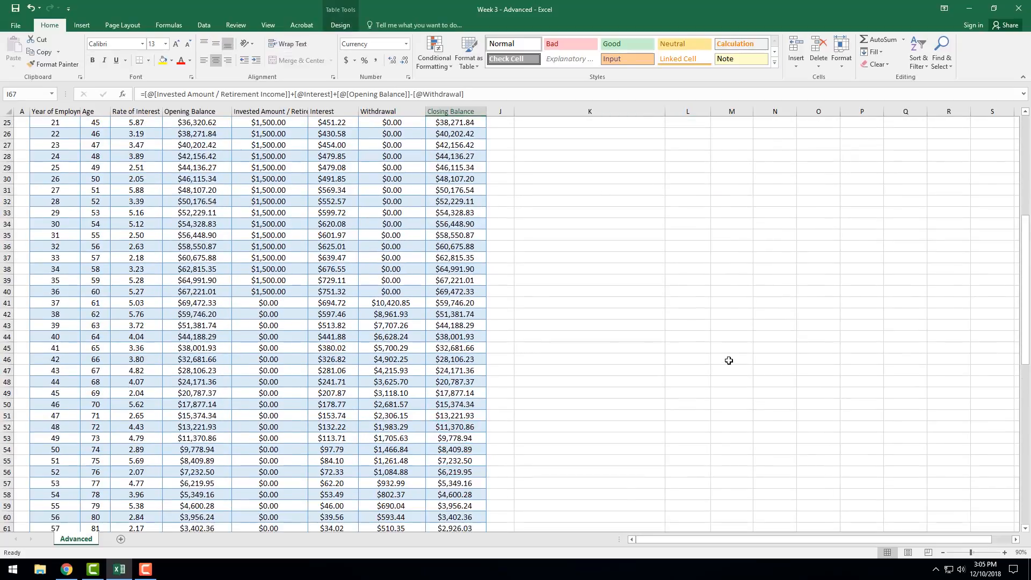
Examine the yearly expenditure in L12, the years count in L14 and the IF formula behind the result in L16.
click(696, 152)
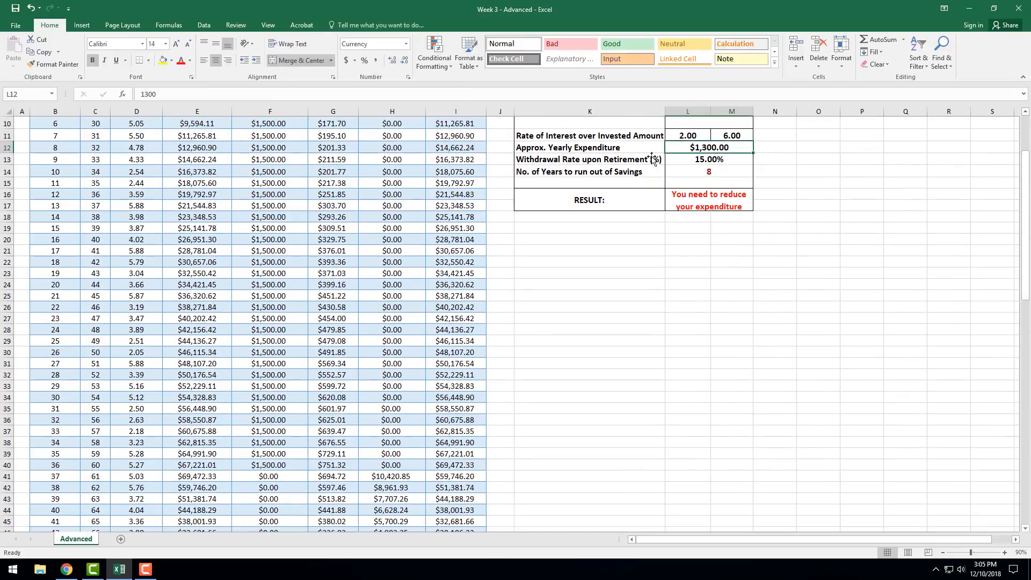
click(688, 197)
scroll(483, 488, down, 11)
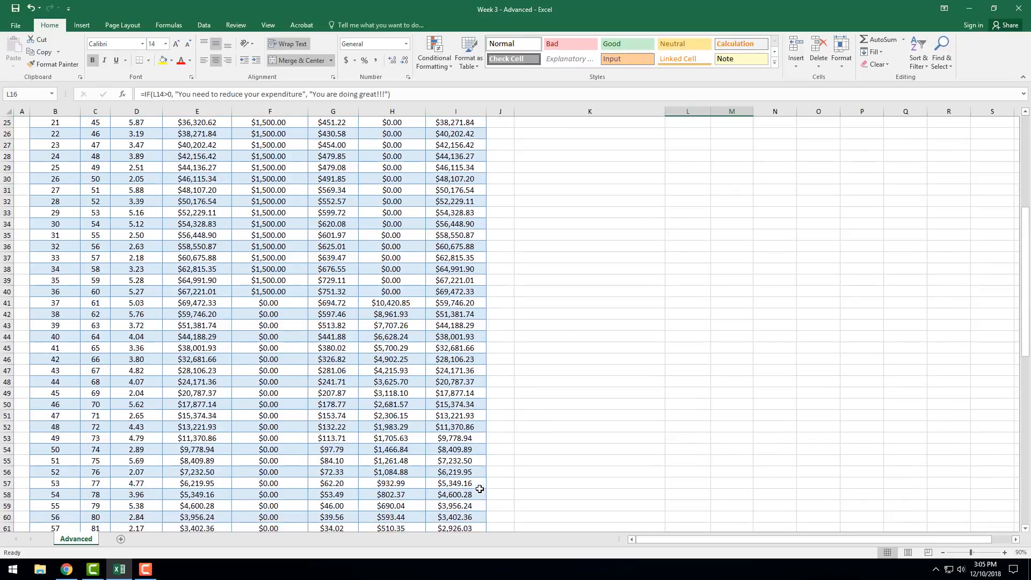
scroll(483, 438, up, 14)
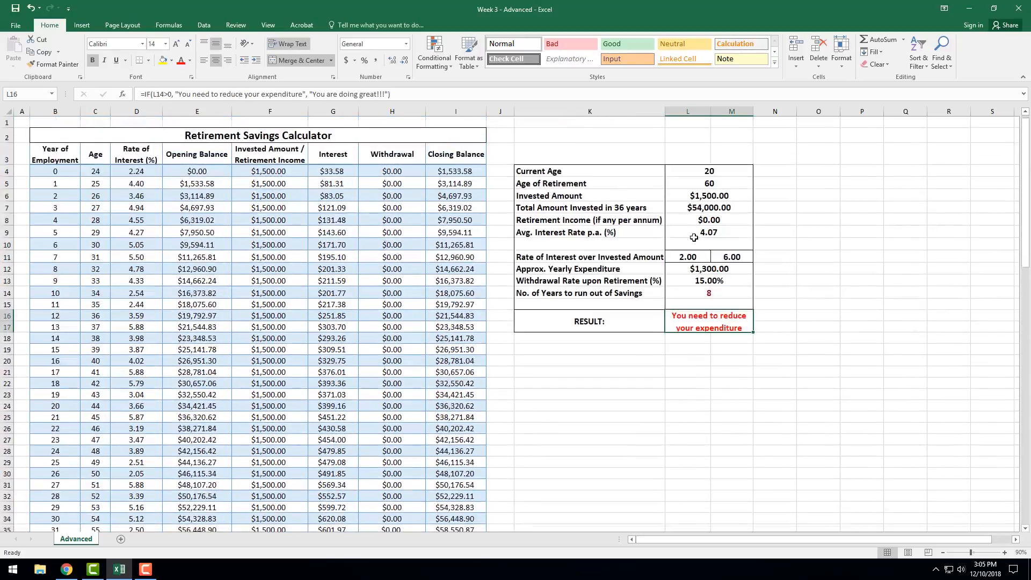
click(698, 295)
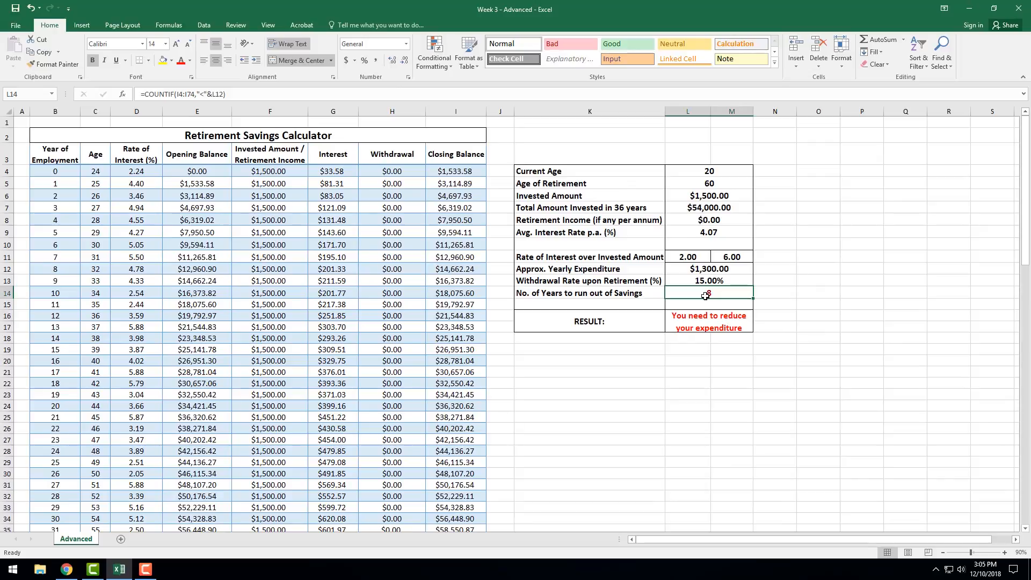
click(703, 322)
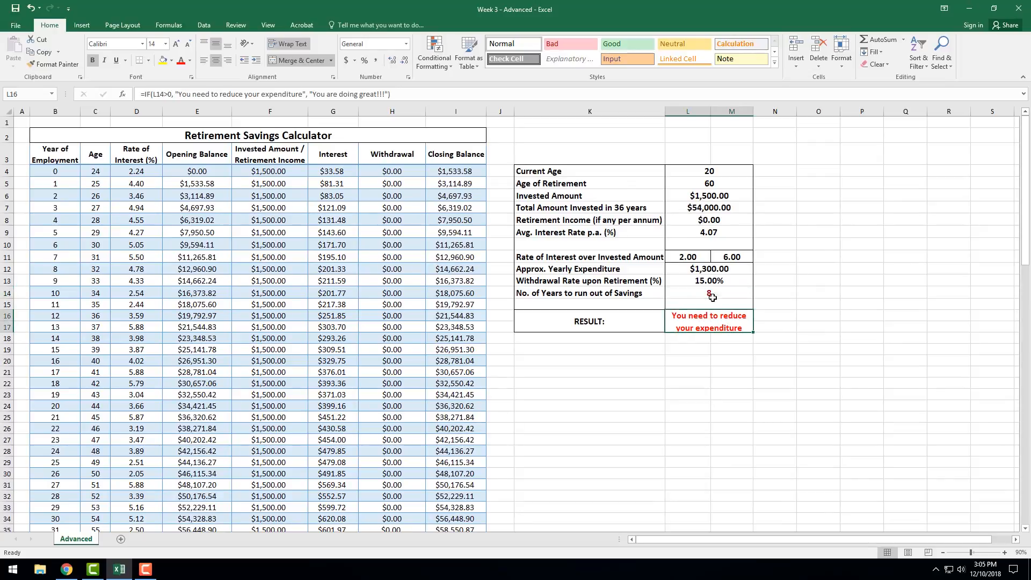
Set the Retirement Income in L8 to 500.
click(699, 286)
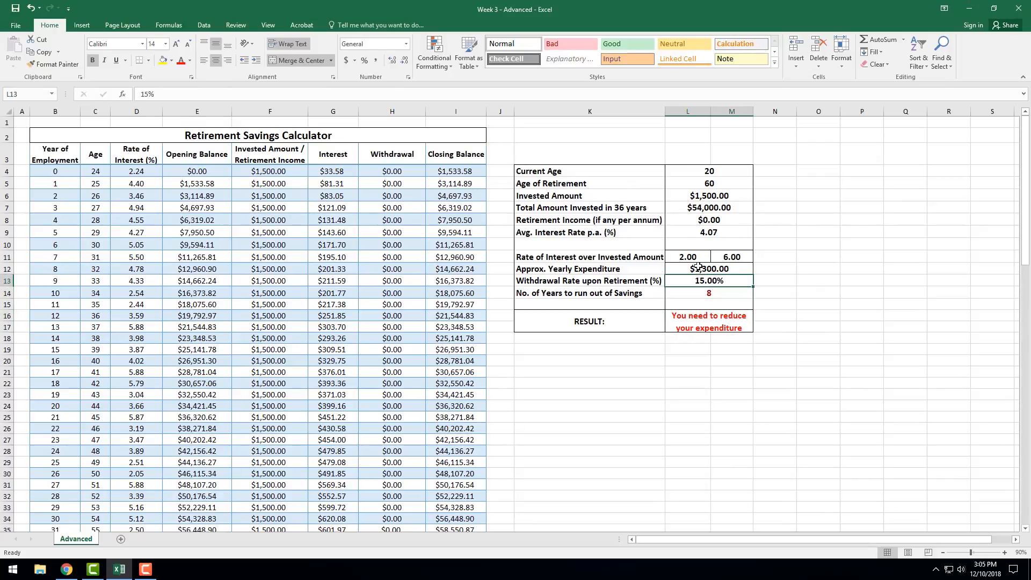
click(712, 221)
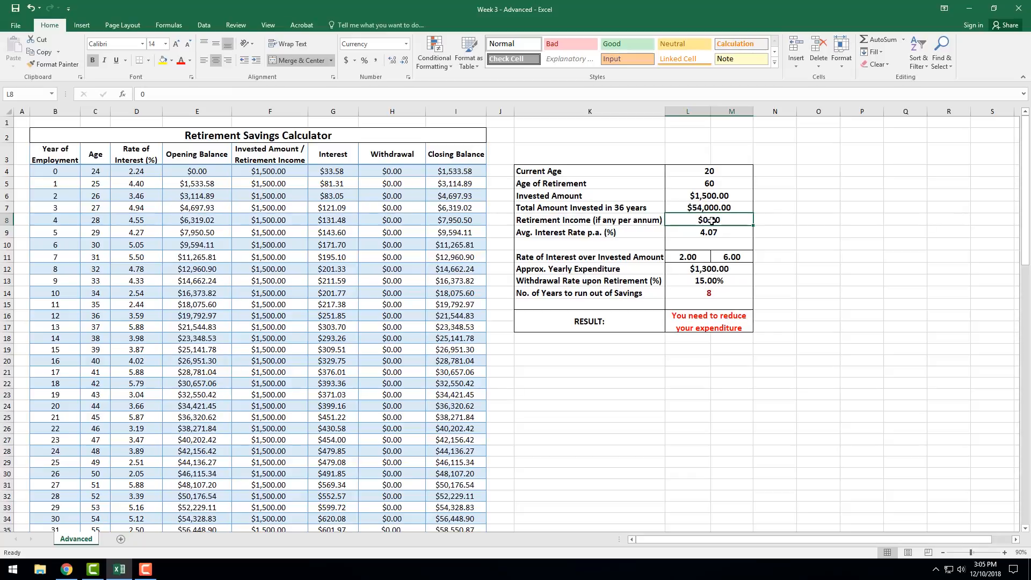
text(5)
key(Return)
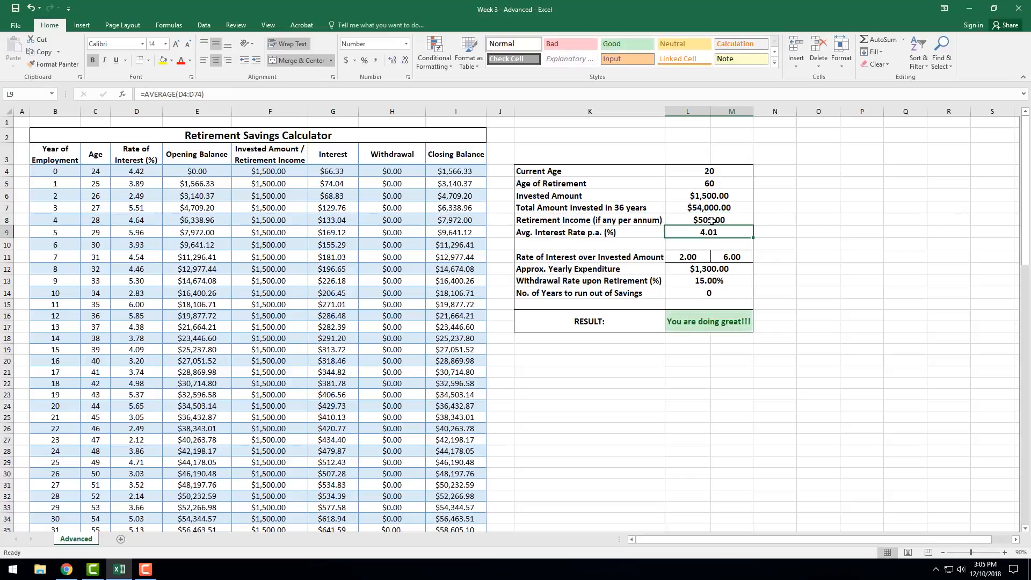
Check the number of years to run out of savings in row 14 and the result in L16.
click(709, 295)
drag(596, 293, 712, 291)
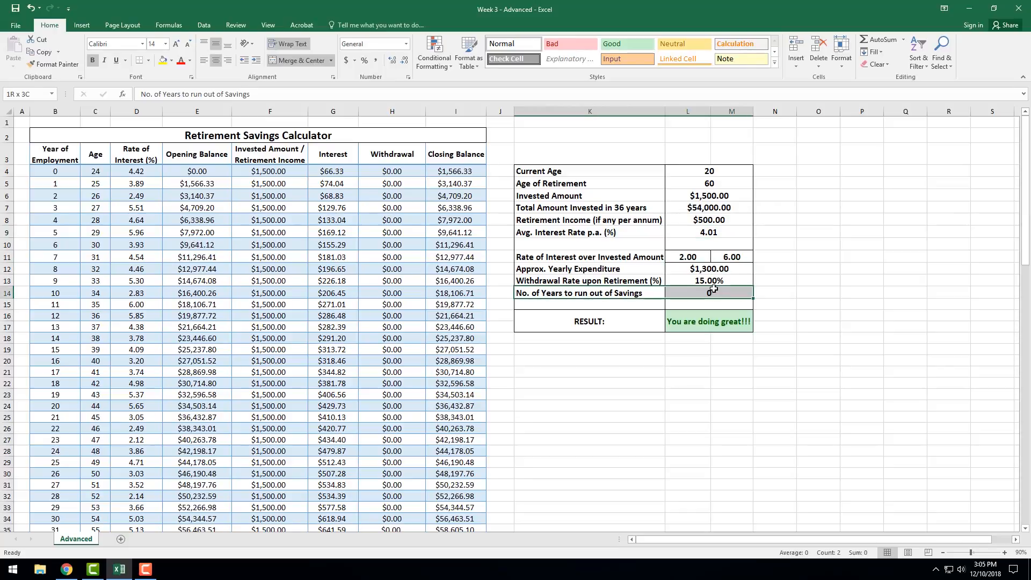
click(713, 321)
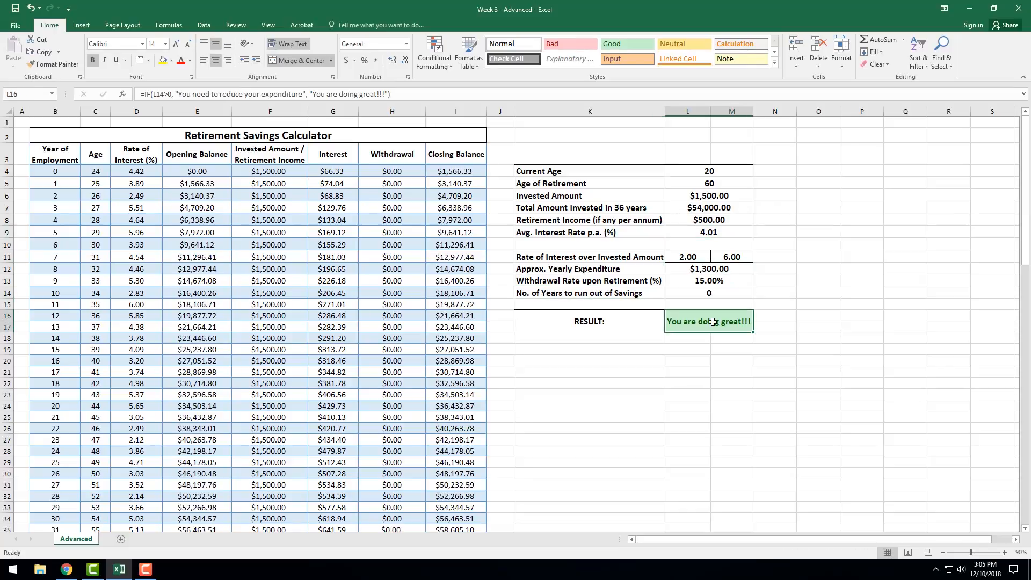
Zoom the worksheet out to 80% and examine the Closing Balance-Yearly Chart below the table.
scroll(217, 428, down, 15)
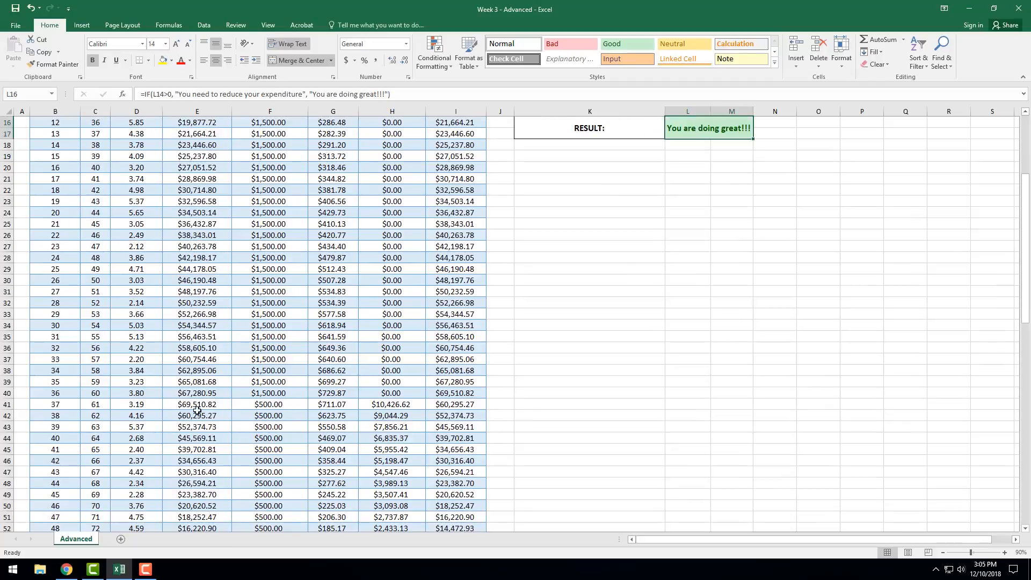
scroll(217, 427, down, 5)
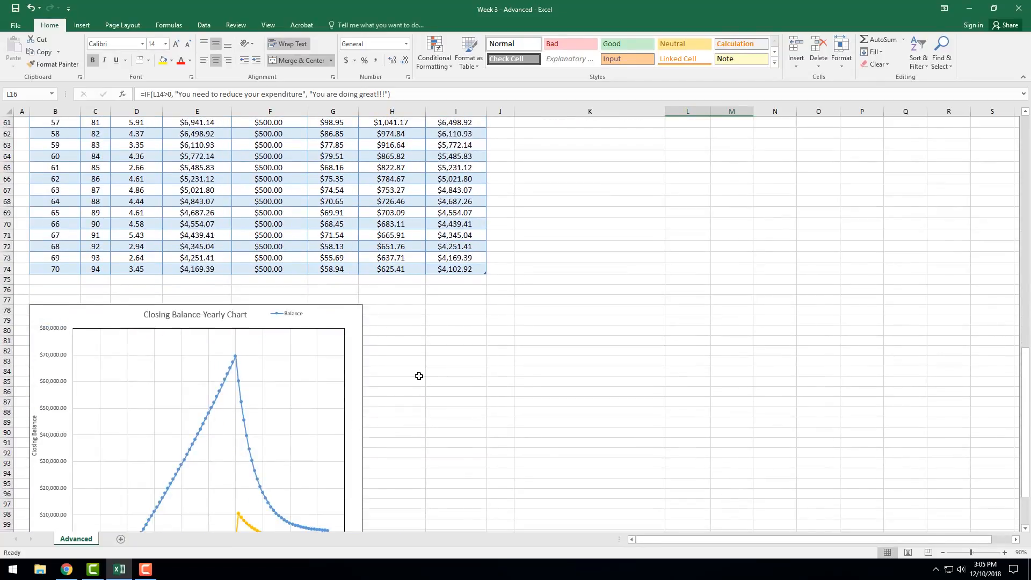
scroll(417, 373, down, 2)
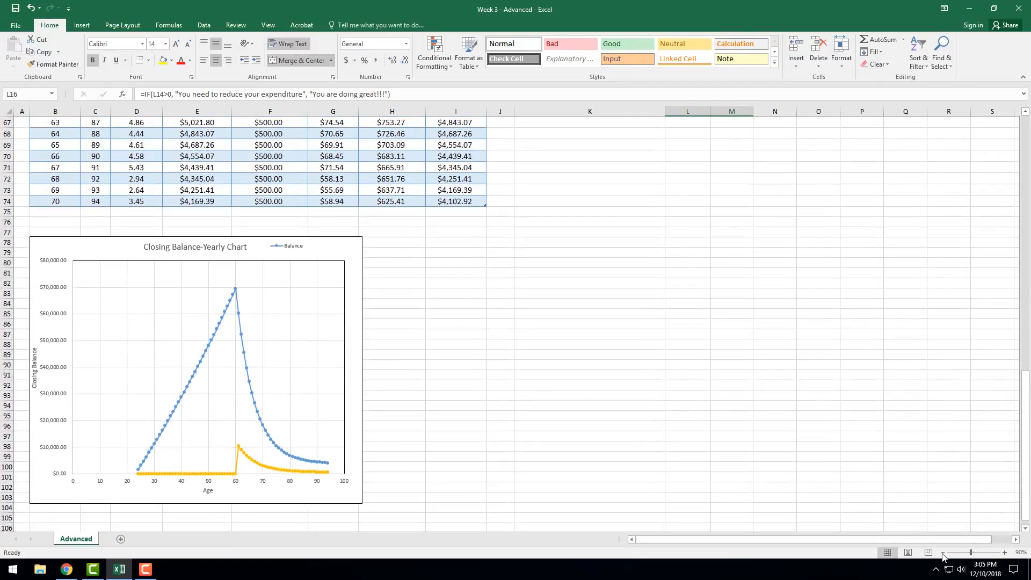
click(943, 553)
scroll(596, 476, down, 10)
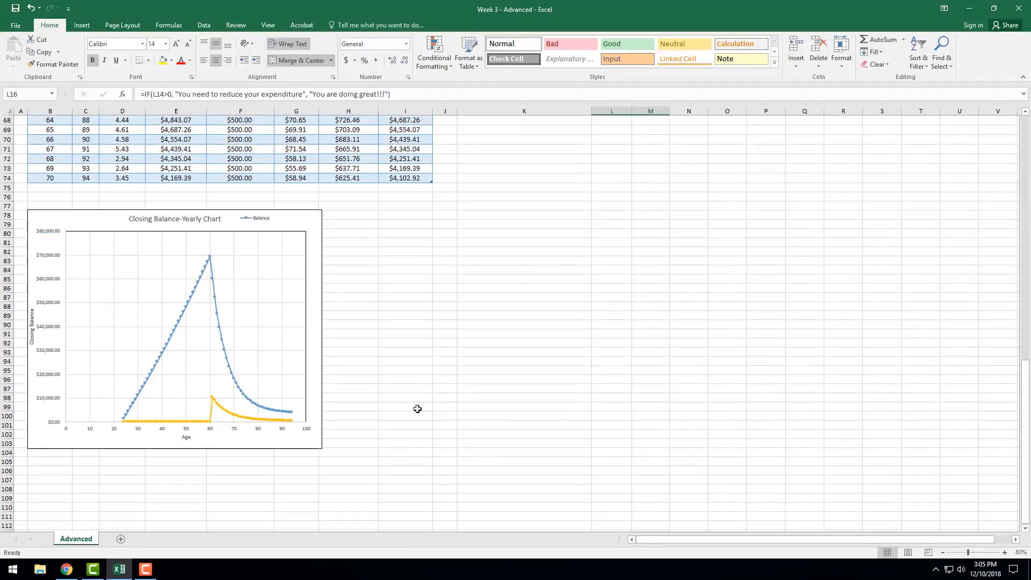
scroll(414, 410, up, 1)
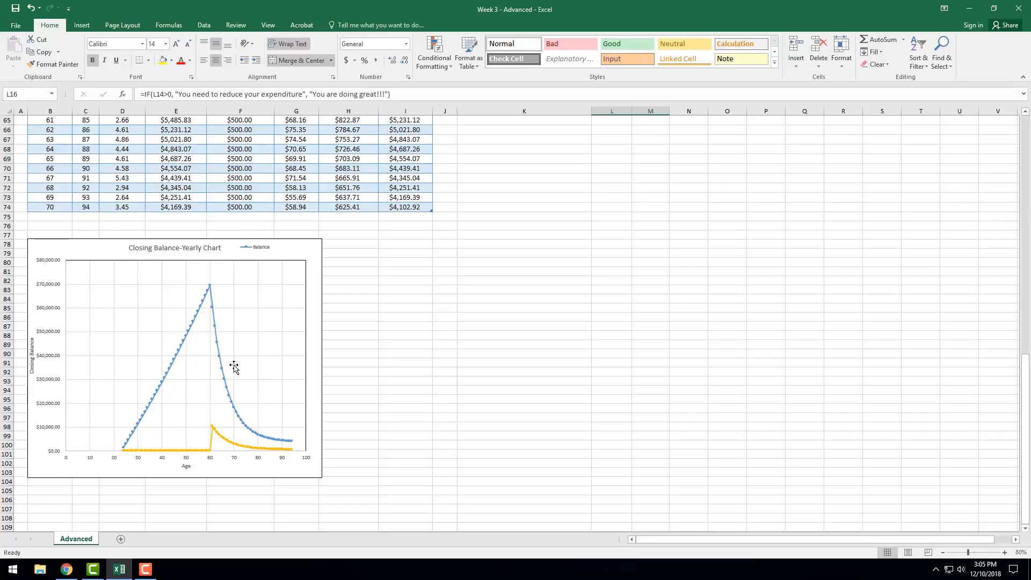
Select the Expenditure series in the Closing Balance-Yearly Chart and examine its source columns, Age and Withdrawal.
click(238, 445)
scroll(392, 384, up, 19)
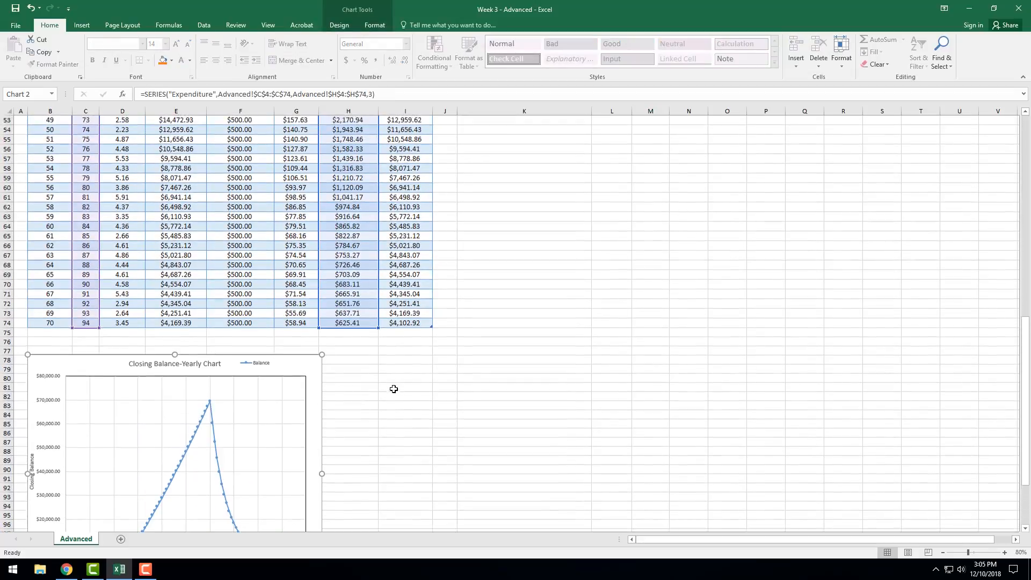
scroll(169, 232, up, 3)
scroll(178, 257, down, 19)
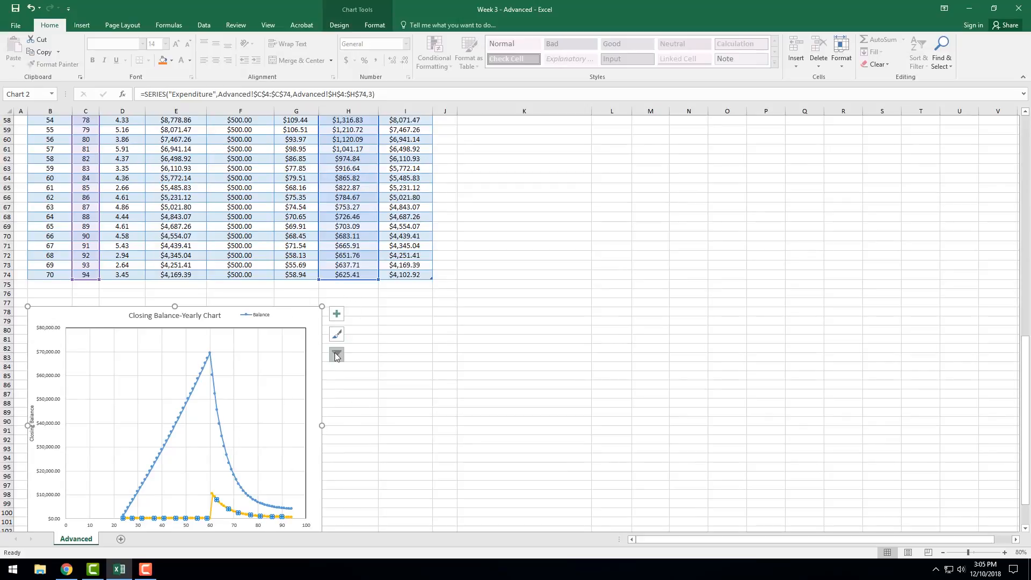
click(432, 296)
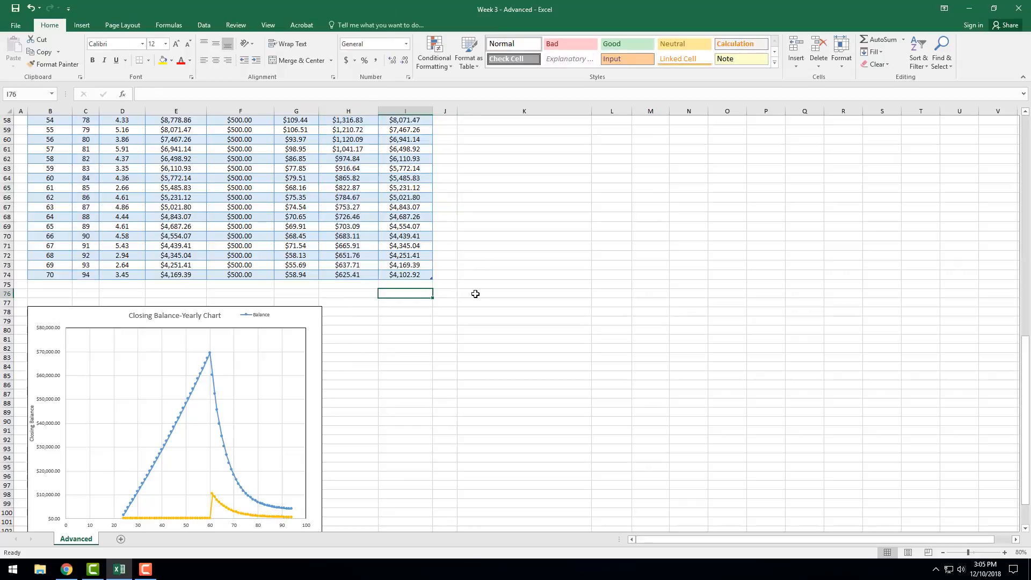
scroll(476, 293, down, 2)
click(218, 441)
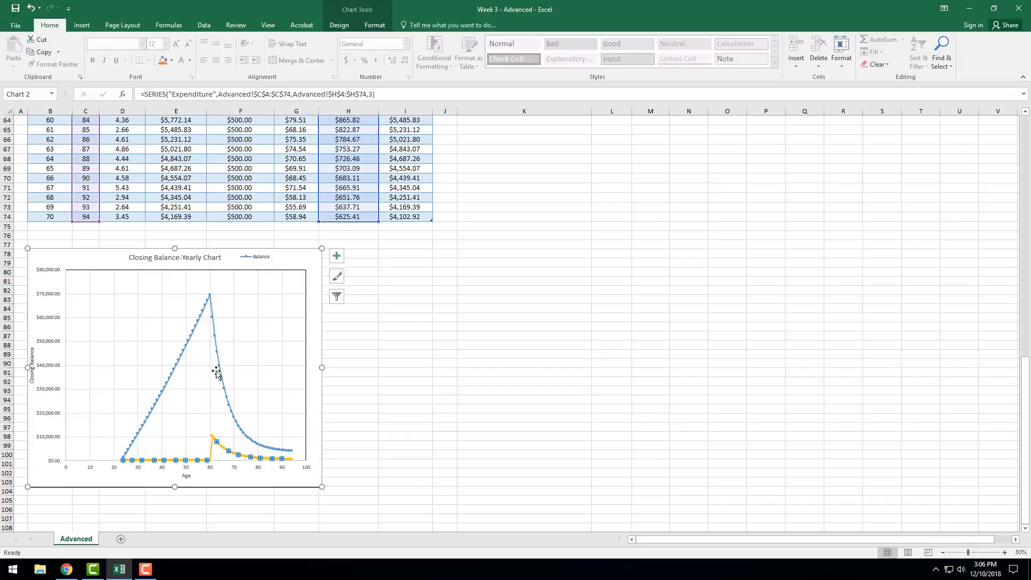
Review the summary table, select the Balance series in the chart to see its source data, and deselect it.
scroll(217, 374, up, 20)
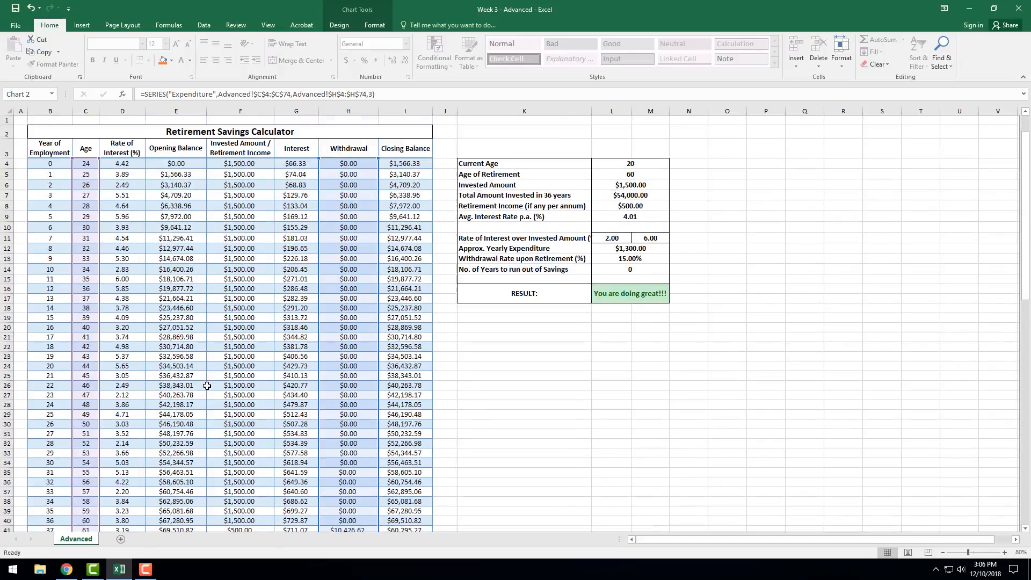
scroll(206, 385, down, 18)
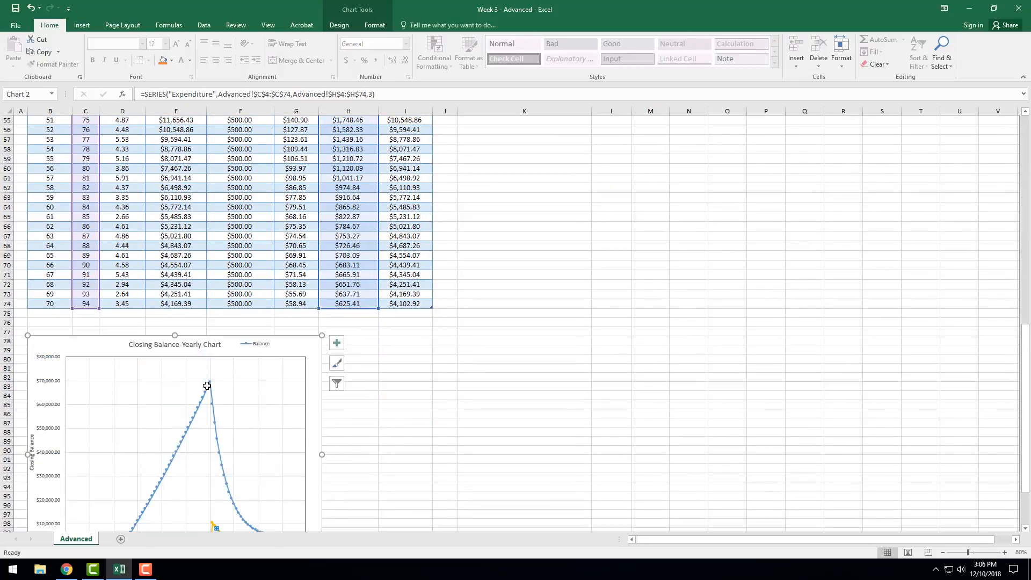
scroll(208, 386, down, 4)
click(224, 348)
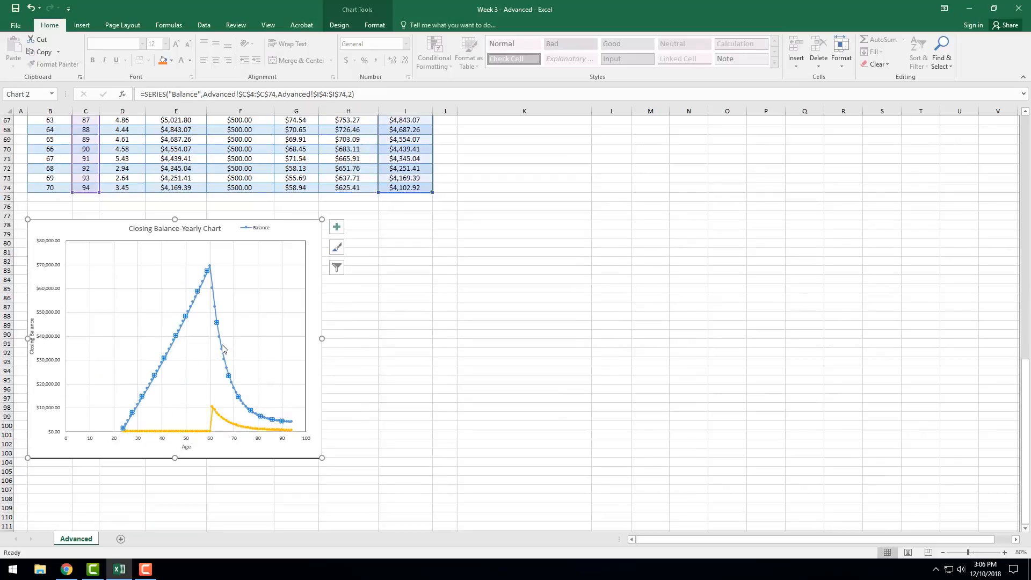
click(427, 412)
scroll(412, 368, up, 1)
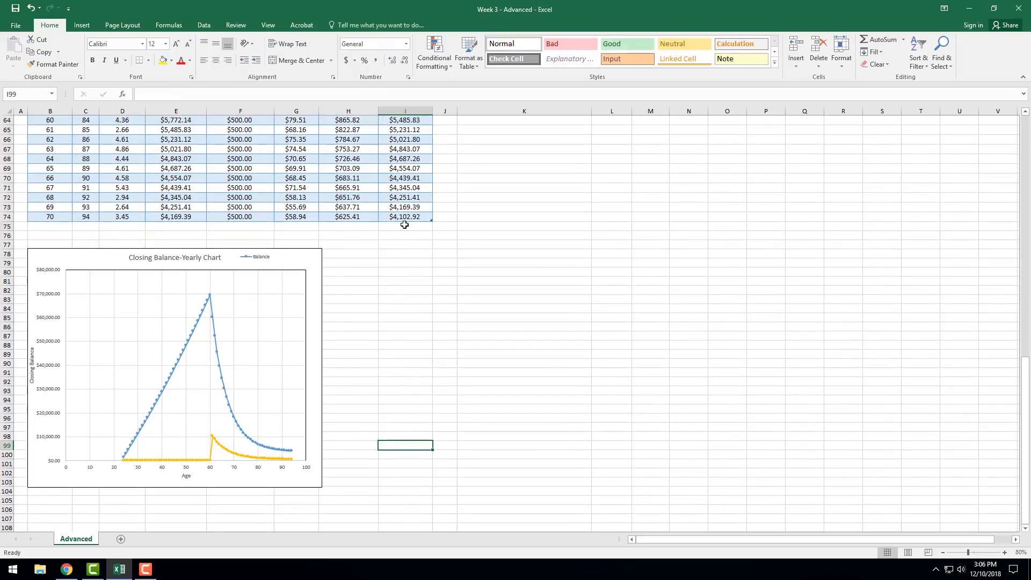
Select the Closing Balance-Yearly Chart and examine the source ranges of its Balance series and its Expenditure series.
click(407, 225)
scroll(424, 258, up, 3)
scroll(420, 266, down, 3)
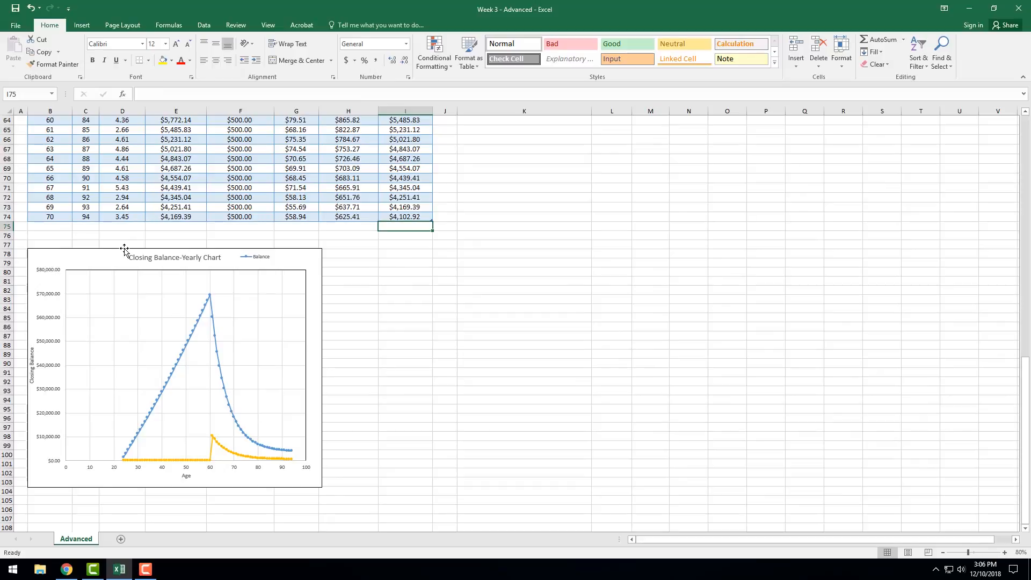
click(108, 256)
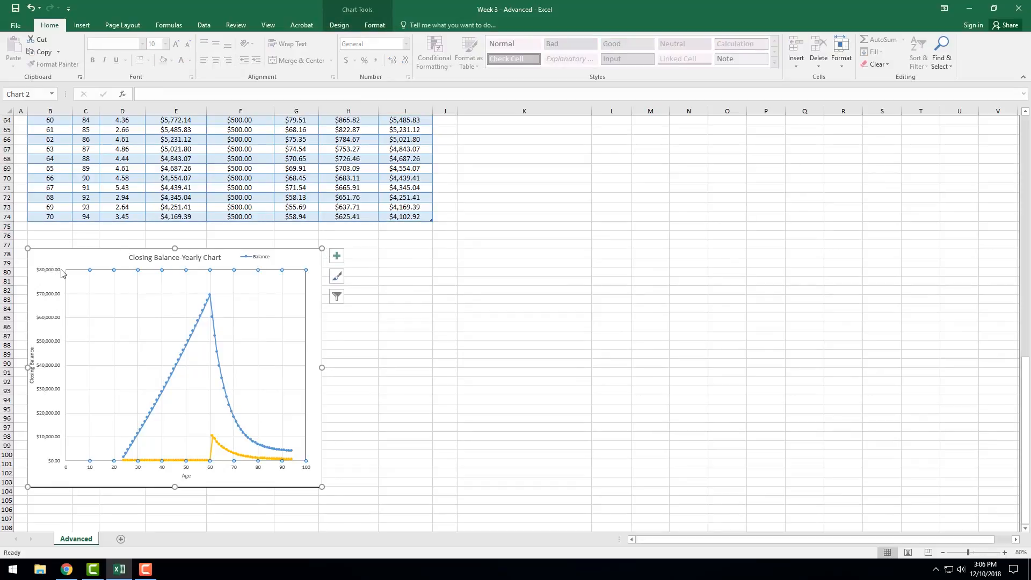
click(209, 302)
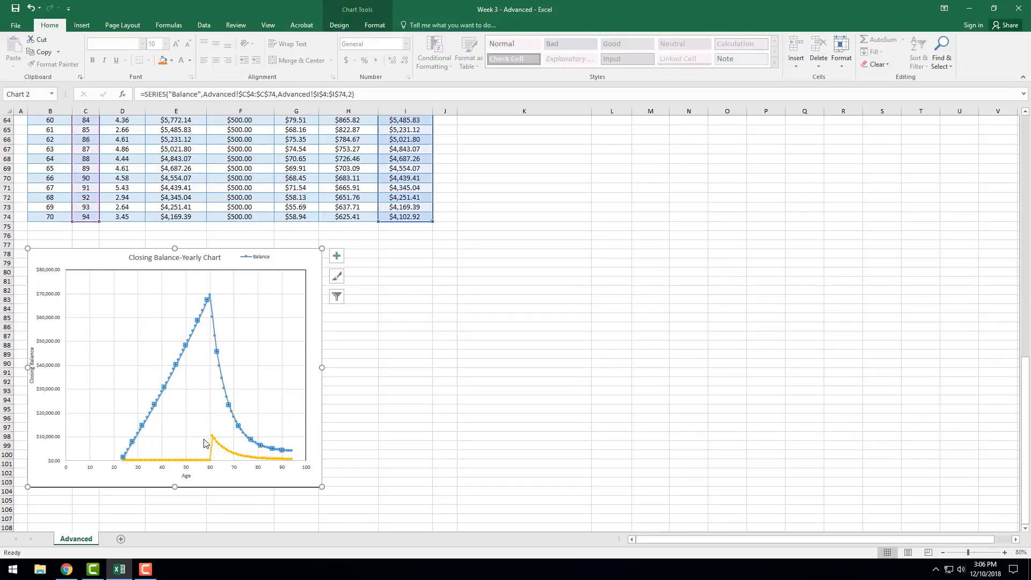
click(220, 448)
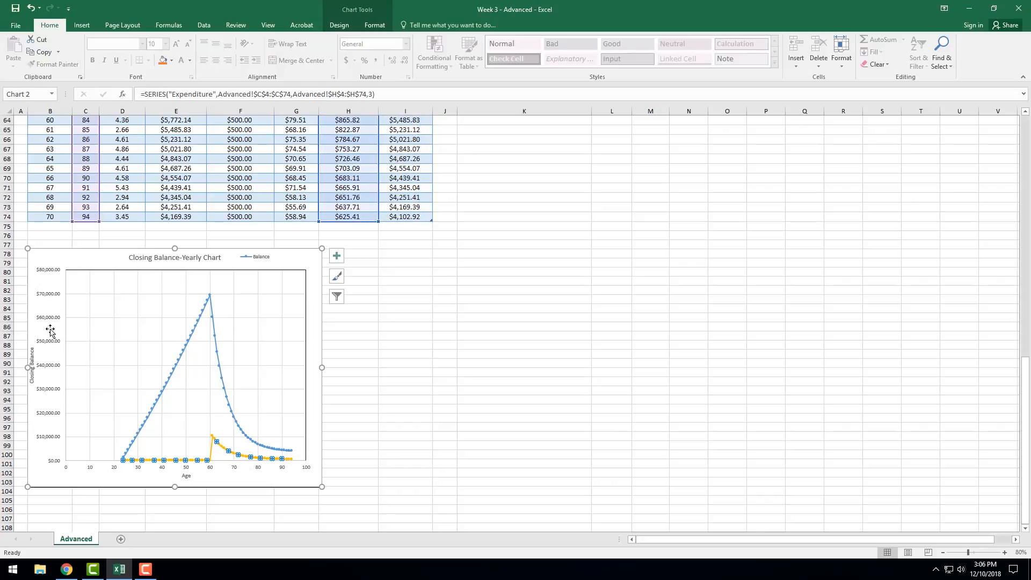
Check the chart's Age axis, compare the Balance and Expenditure curves against it, and return to the start of the worksheet.
click(80, 469)
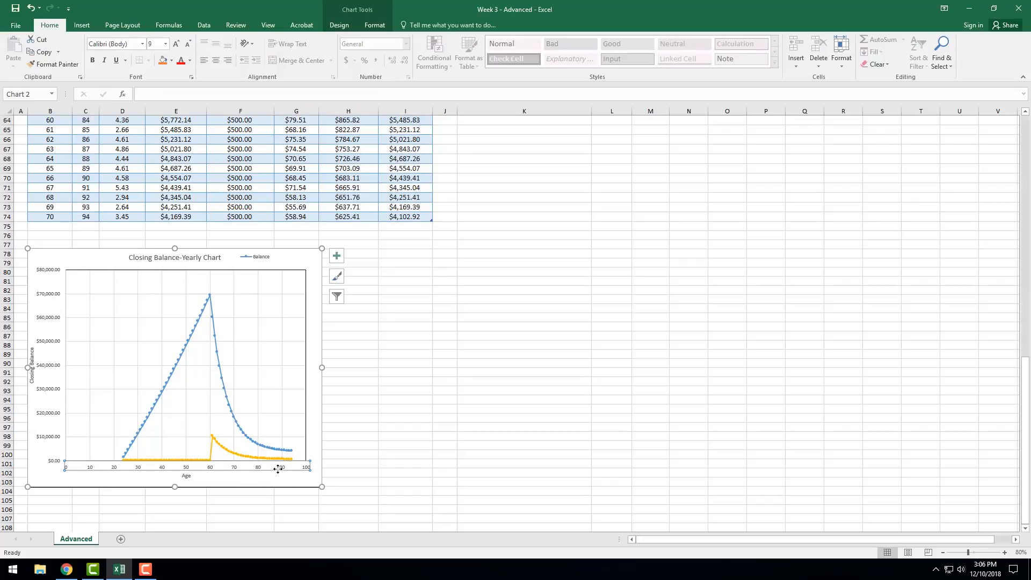
click(218, 362)
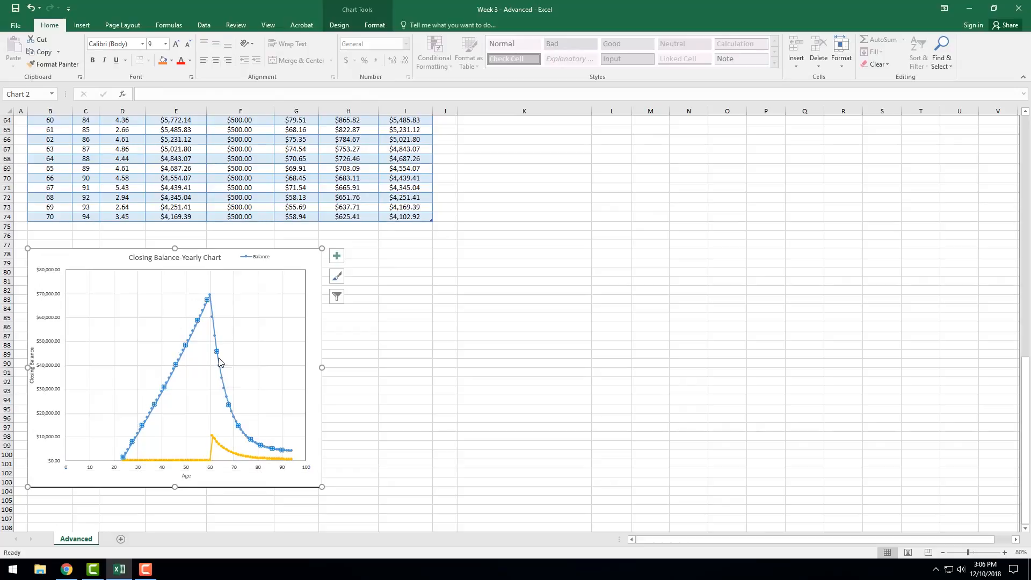
click(219, 446)
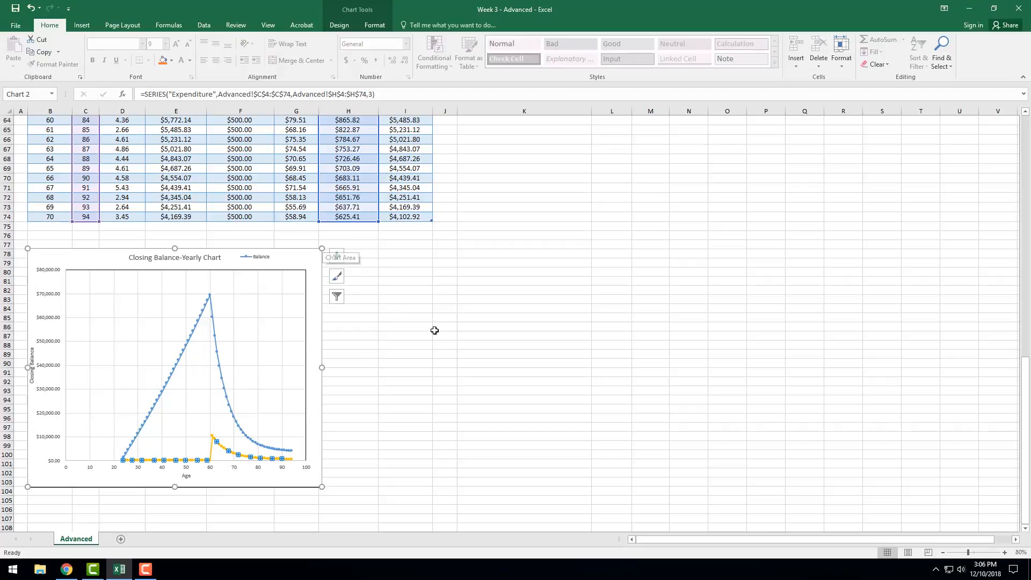
click(386, 352)
scroll(369, 319, up, 20)
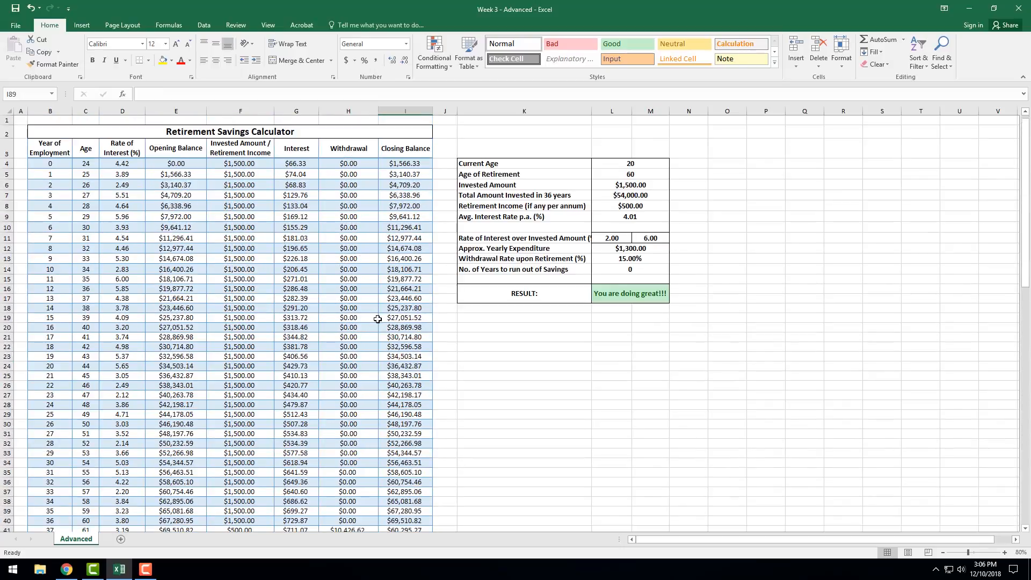